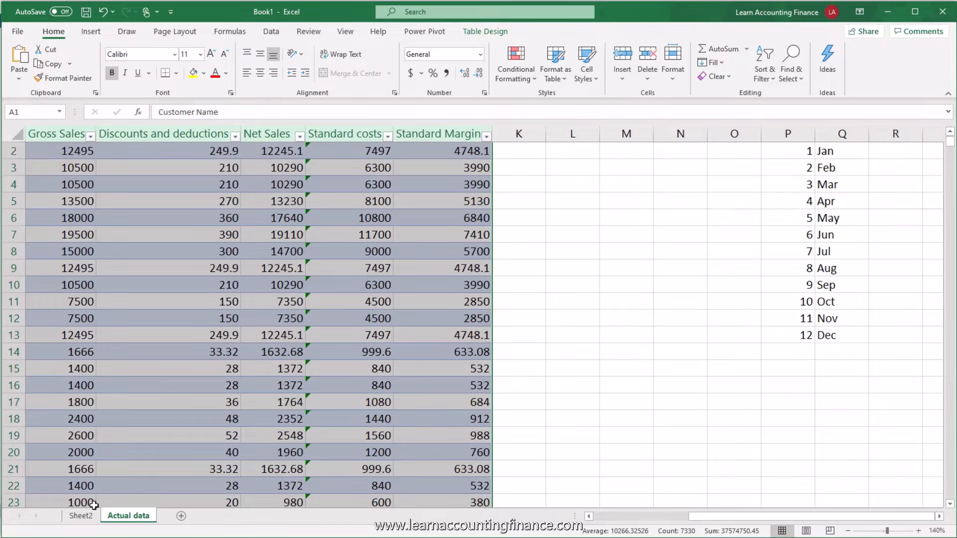
Examine the gross sales by country pivot table on Sheet2 and the source columns on the Actual data sheet.
{"action": "left_click", "coordinate": [81, 515]}
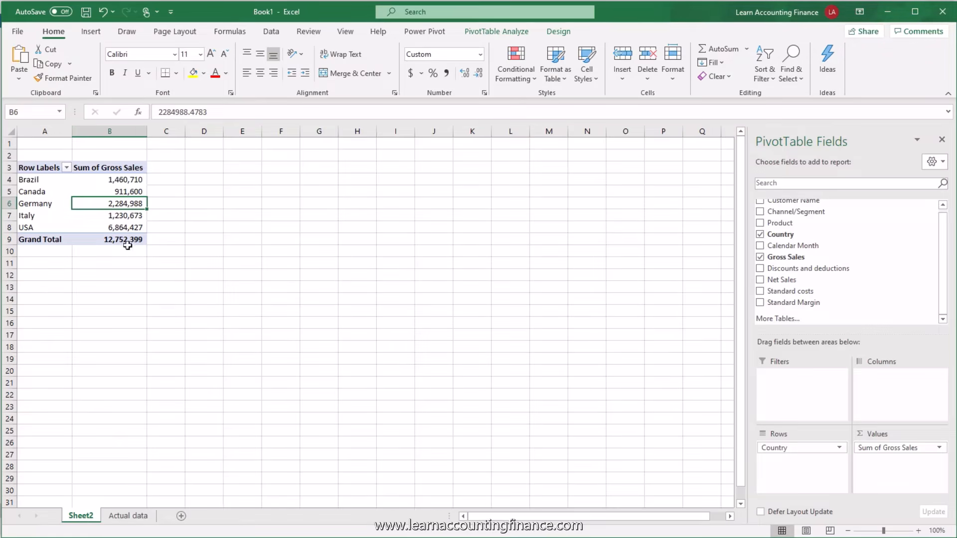
{"action": "scroll", "coordinate": [103, 229], "scroll_direction": "up", "scroll_amount": 6}
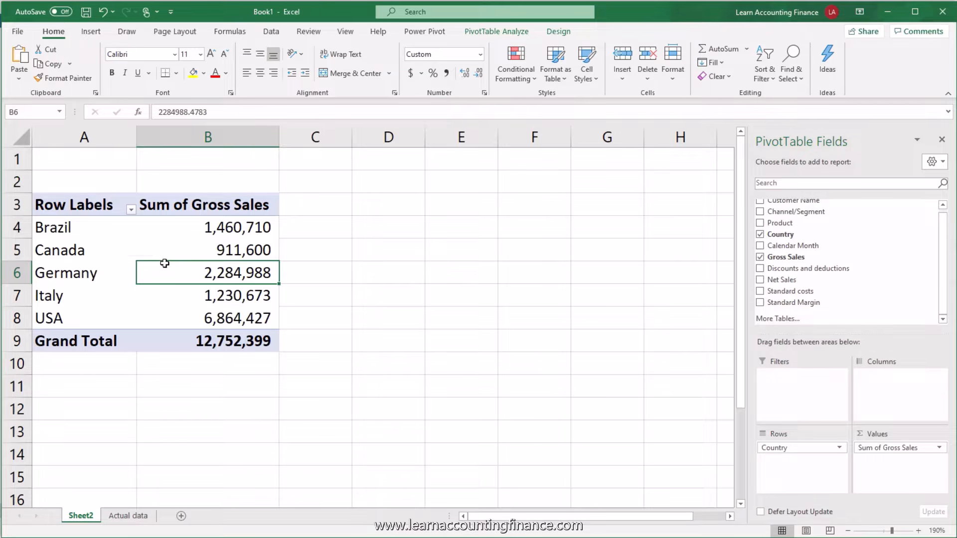
{"action": "mouse_move", "coordinate": [164, 248]}
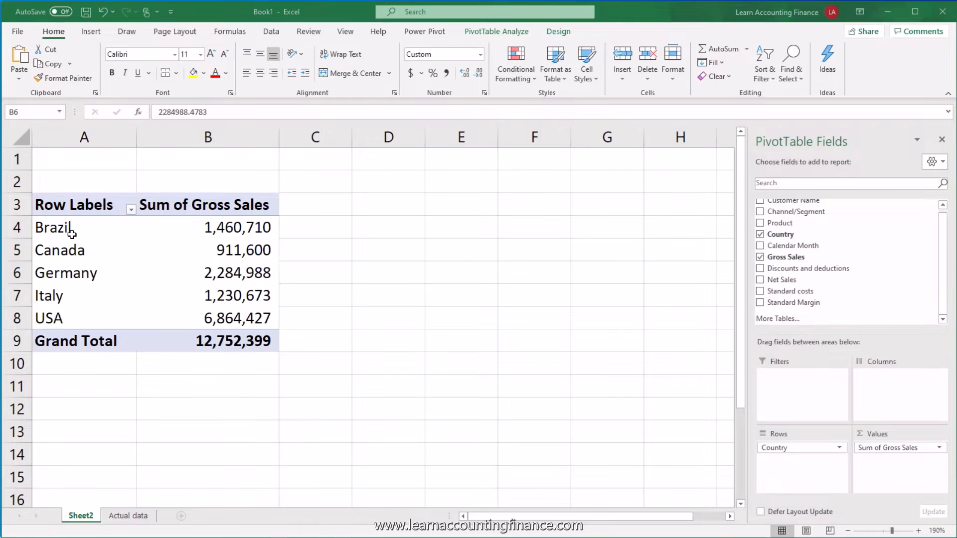
{"action": "left_click", "coordinate": [73, 229]}
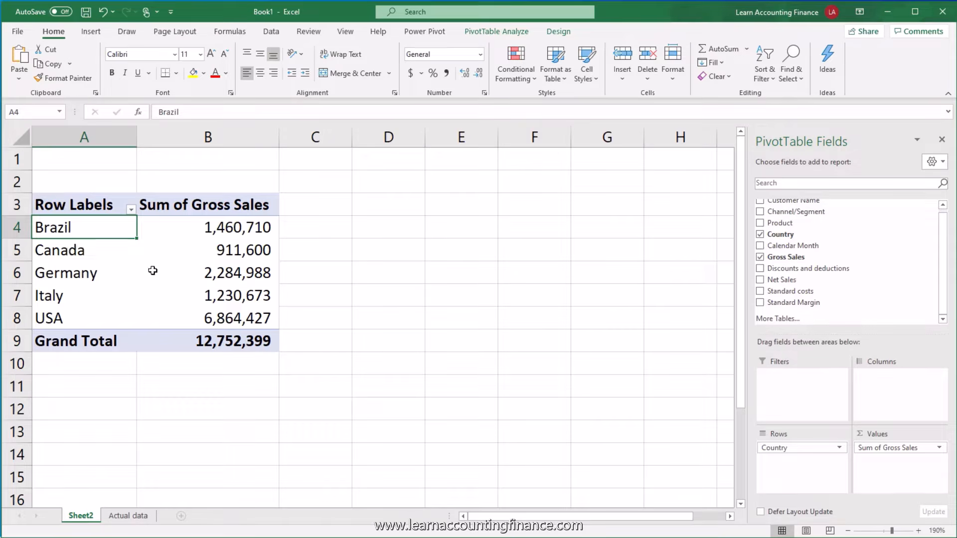
{"action": "left_click", "coordinate": [125, 517]}
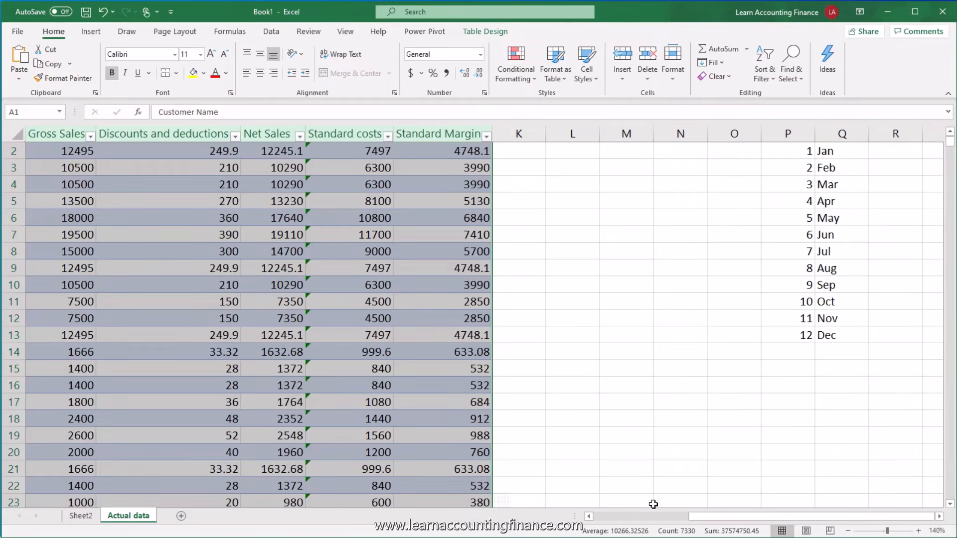
{"action": "left_click_drag", "start_coordinate": [709, 524], "coordinate": [612, 523]}
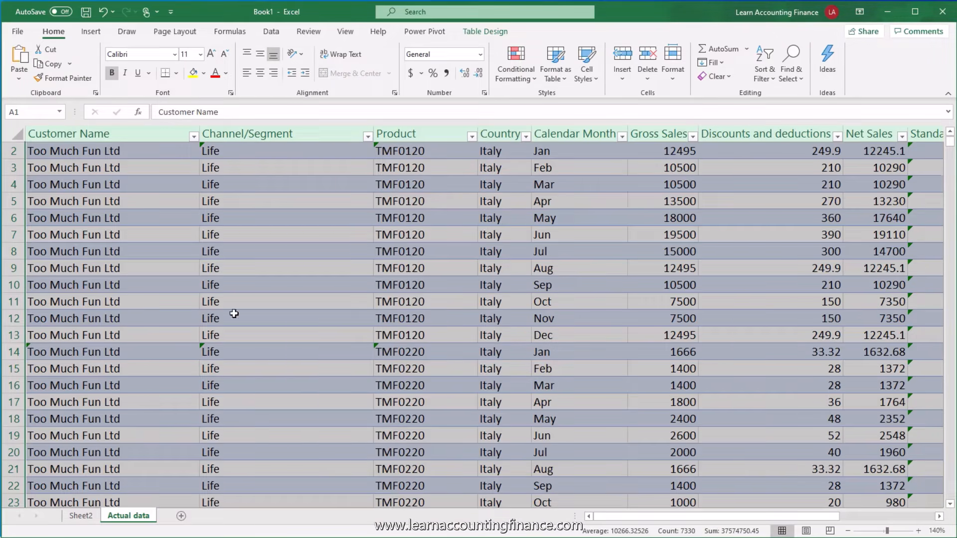
Group Canada and USA together in the pivot table on Sheet2.
{"action": "left_click", "coordinate": [81, 515]}
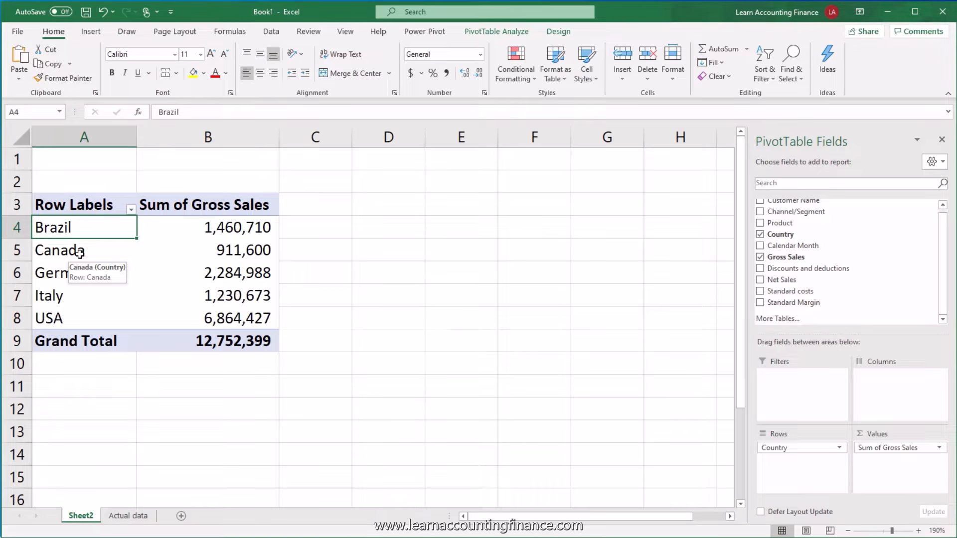
{"action": "left_click", "coordinate": [63, 250]}
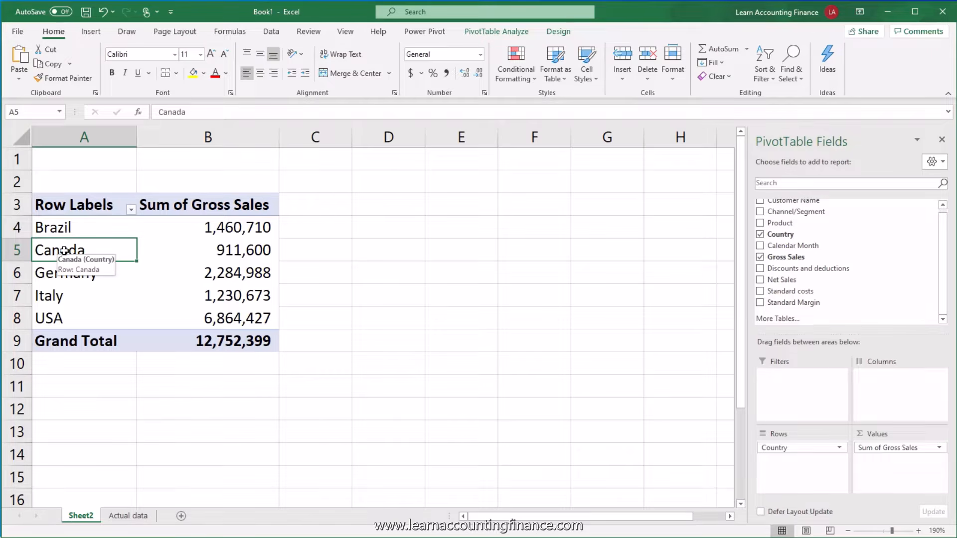
{"action": "left_click", "coordinate": [66, 318], "text": "ctrl"}
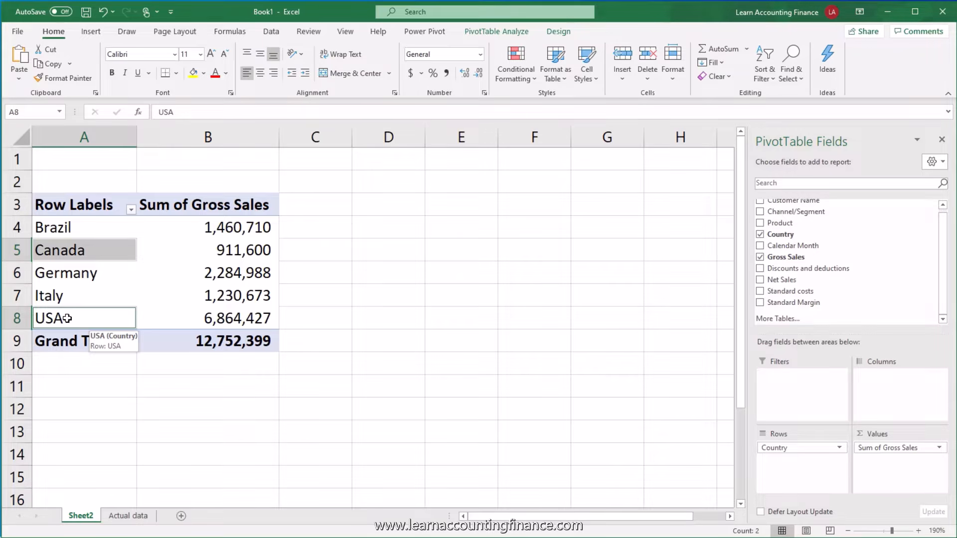
{"action": "right_click", "coordinate": [67, 319]}
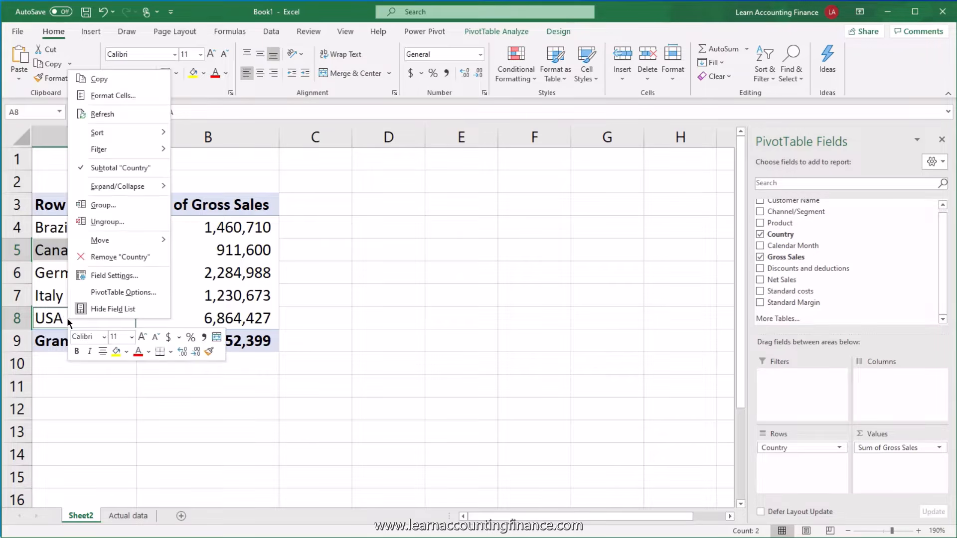
{"action": "left_click", "coordinate": [124, 203]}
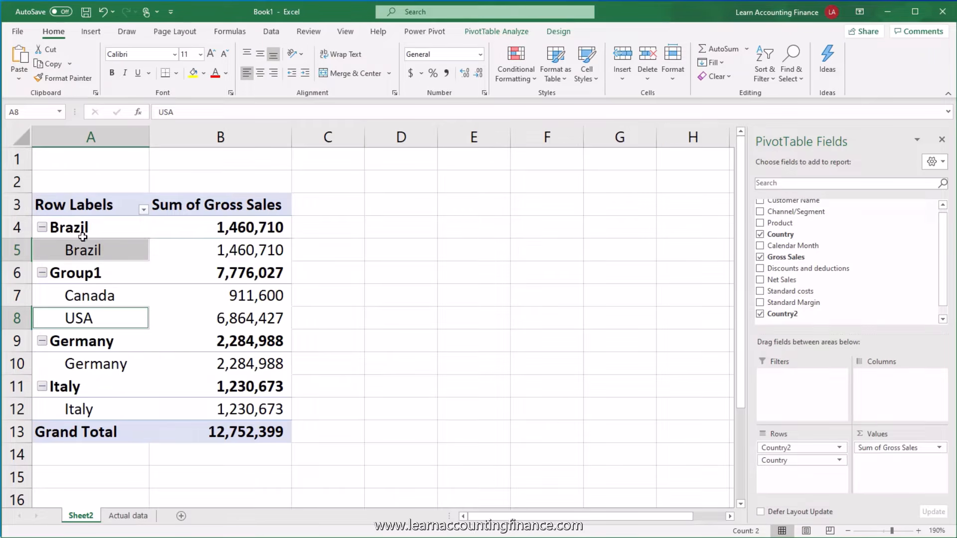
Rename the group containing Canada and USA as North America and widen column A to fit the label.
{"action": "left_click", "coordinate": [62, 270]}
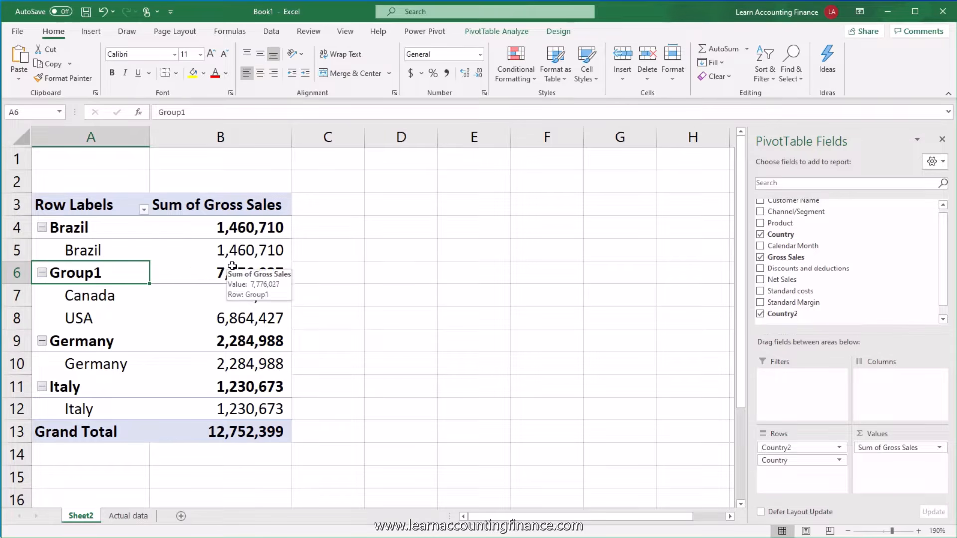
{"action": "type", "text": "Notth America"}
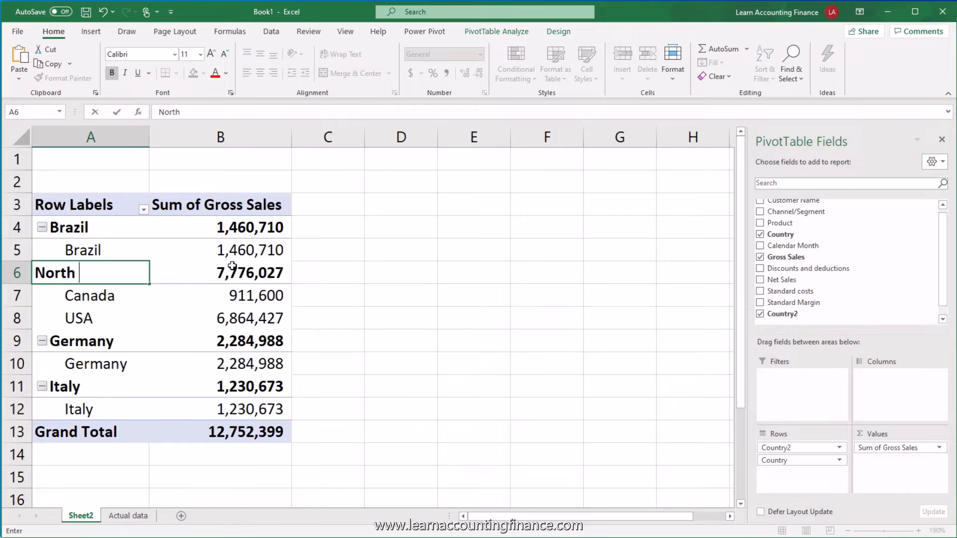
{"action": "key", "text": "Return"}
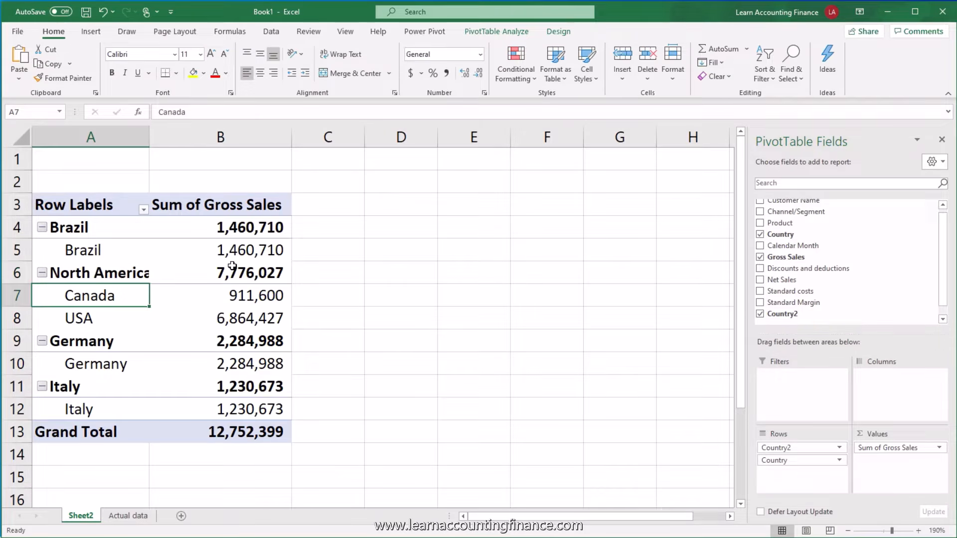
{"action": "key", "text": "Up"}
{"action": "left_click_drag", "start_coordinate": [149, 138], "coordinate": [175, 137]}
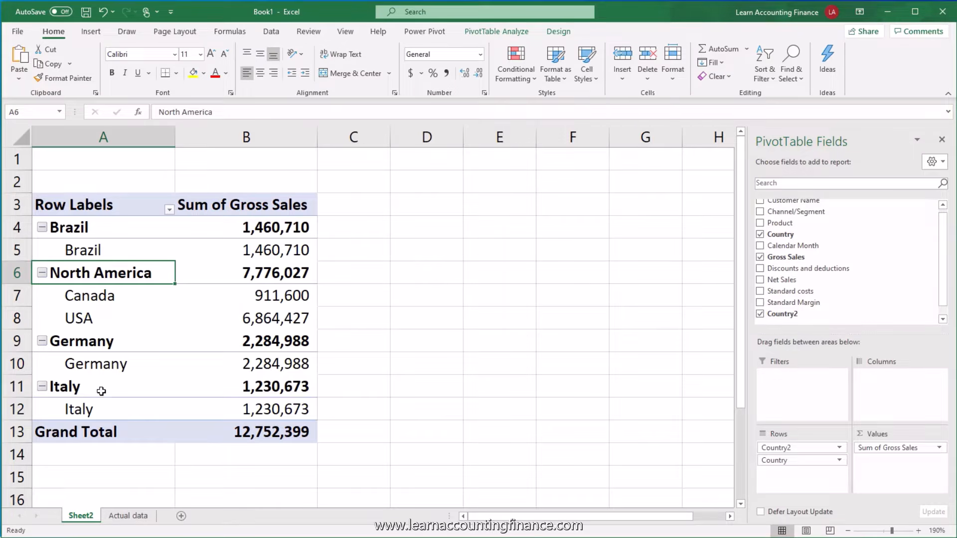
{"action": "left_click", "coordinate": [100, 369]}
{"action": "left_click_drag", "start_coordinate": [100, 369], "coordinate": [98, 397]}
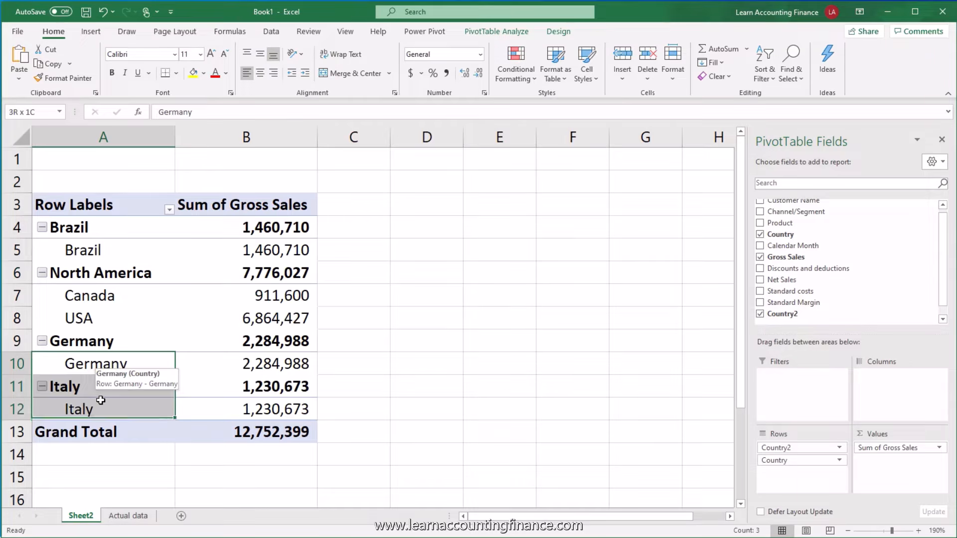
{"action": "right_click", "coordinate": [103, 365]}
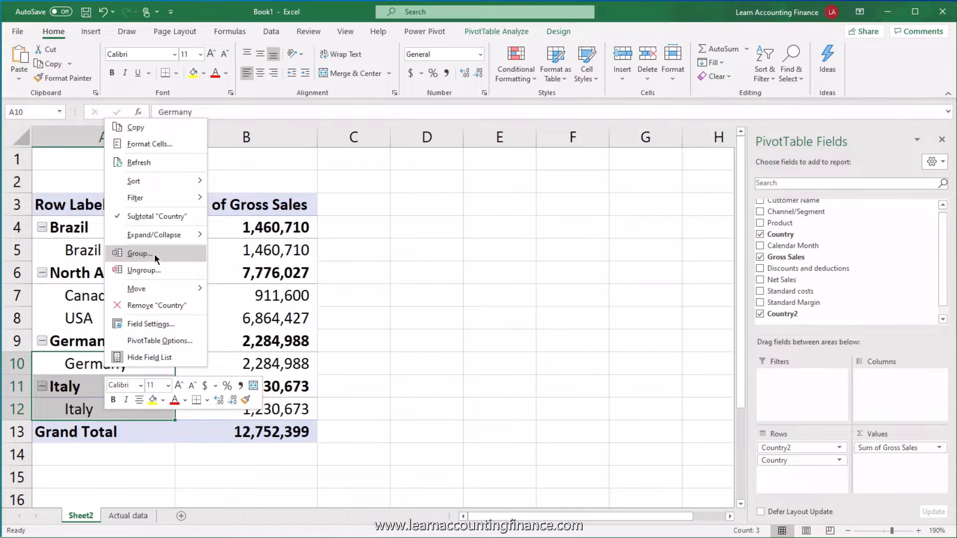
{"action": "left_click", "coordinate": [68, 372]}
Group Germany and Italy in the pivot table and name the group Europe.
{"action": "left_click_drag", "start_coordinate": [68, 366], "coordinate": [68, 408]}
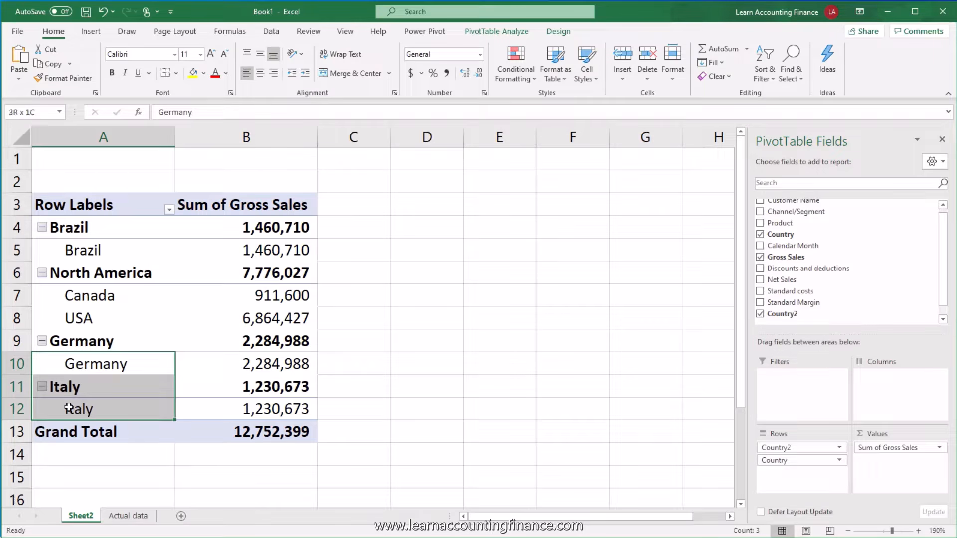
{"action": "right_click", "coordinate": [99, 372]}
{"action": "left_click", "coordinate": [135, 253]}
{"action": "left_click", "coordinate": [73, 341]}
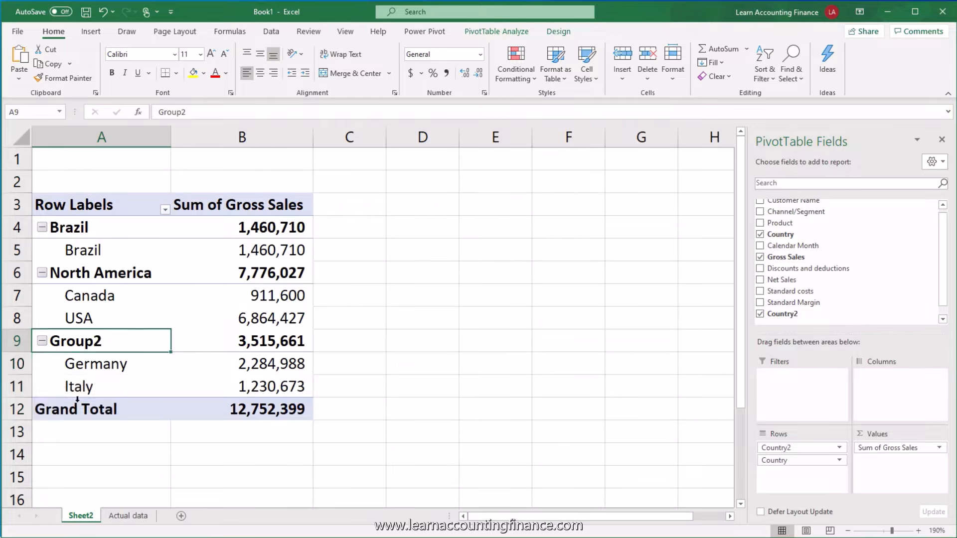
{"action": "type", "text": "Europe"}
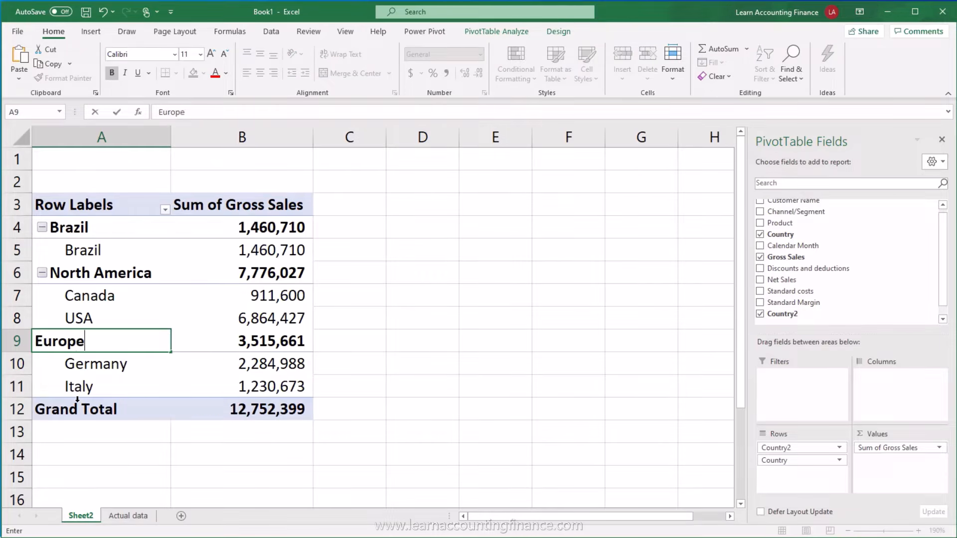
Rename the outer group heading above the Brazil row as South America.
{"action": "left_click", "coordinate": [98, 227]}
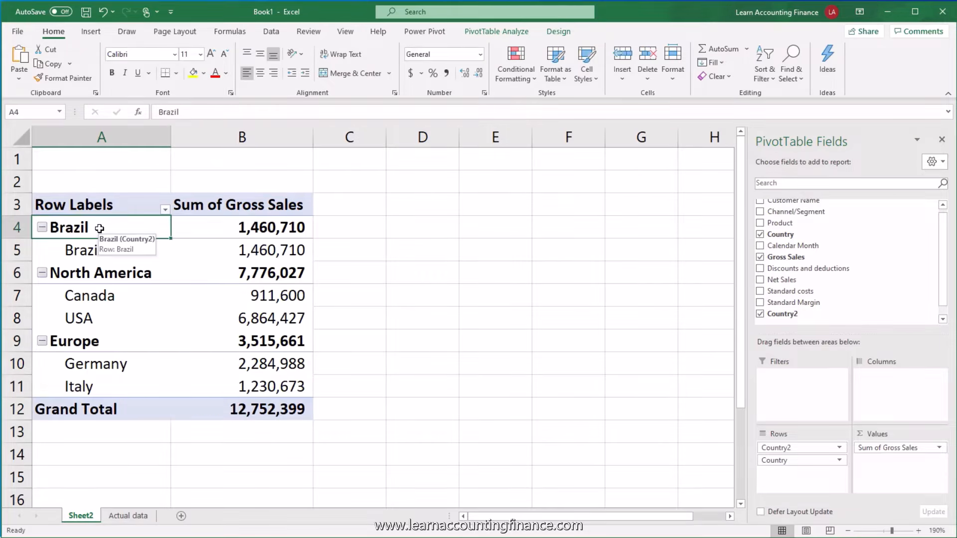
{"action": "type", "text": "South Amer"}
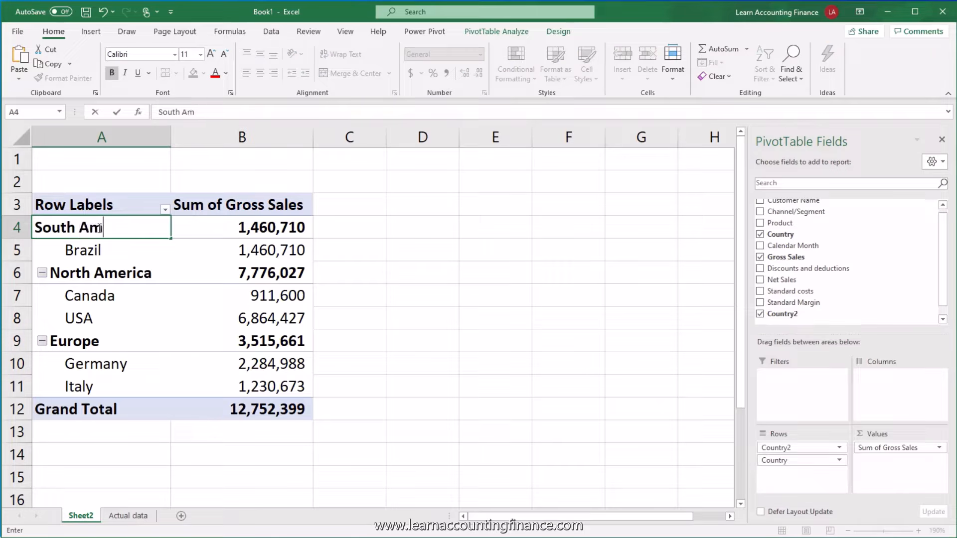
{"action": "key", "text": "BackSpace"}
{"action": "key", "text": "BackSpace"}
{"action": "type", "text": "ei"}
{"action": "key", "text": "BackSpace"}
{"action": "type", "text": "rica"}
{"action": "key", "text": "Return"}
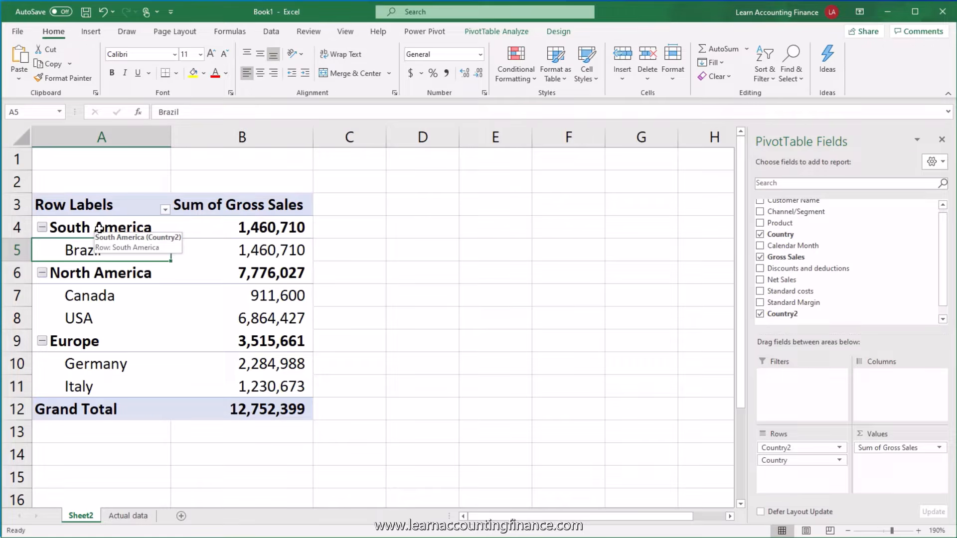
{"action": "key", "text": "Down"}
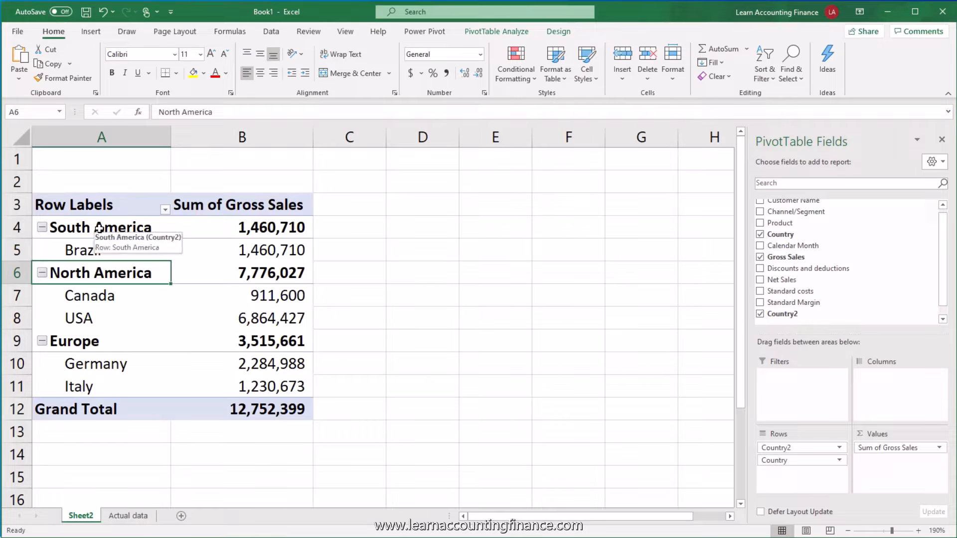
{"action": "key", "text": "Up"}
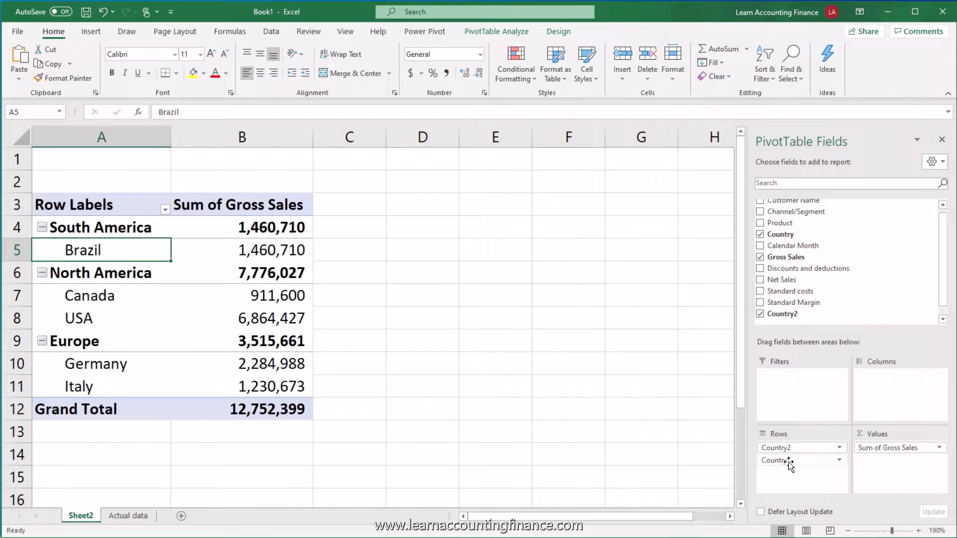
Set the custom name of the Country2 row field to Continent in its field settings.
{"action": "left_click_drag", "start_coordinate": [789, 463], "coordinate": [792, 451]}
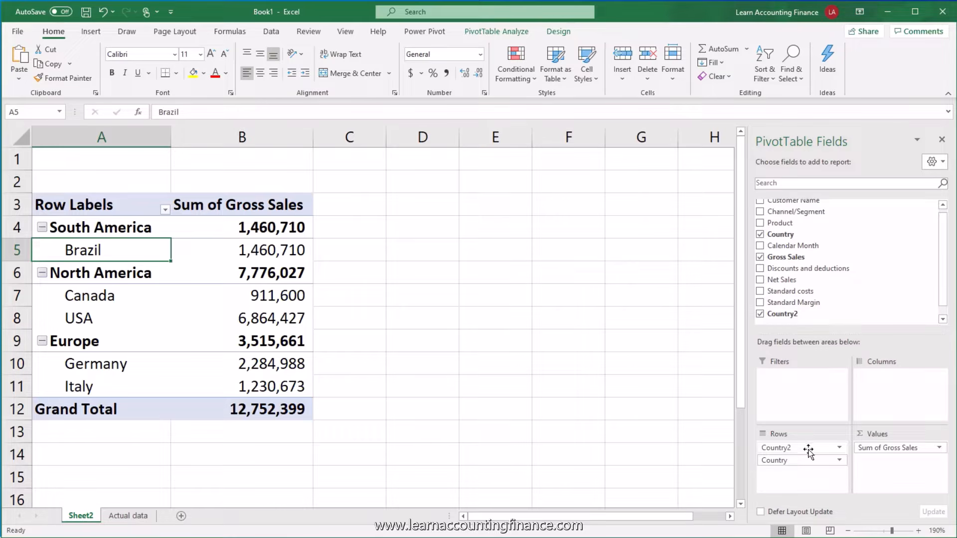
{"action": "left_click", "coordinate": [839, 448]}
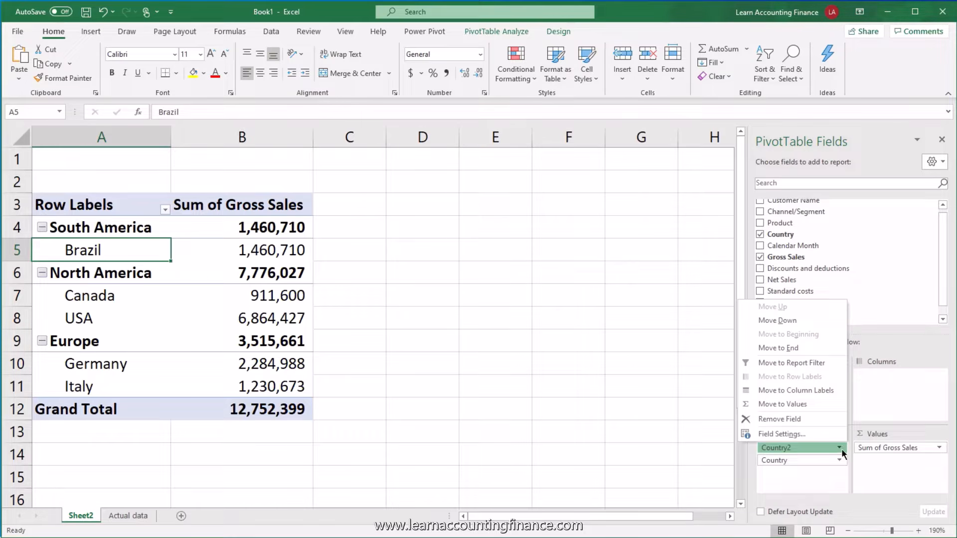
{"action": "left_click", "coordinate": [786, 434]}
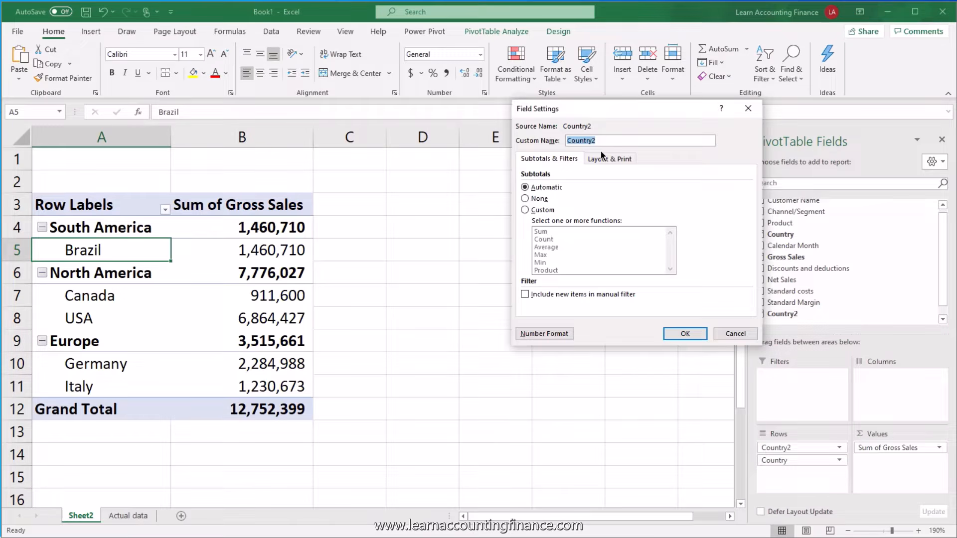
{"action": "type", "text": "Continent"}
{"action": "left_click", "coordinate": [674, 334]}
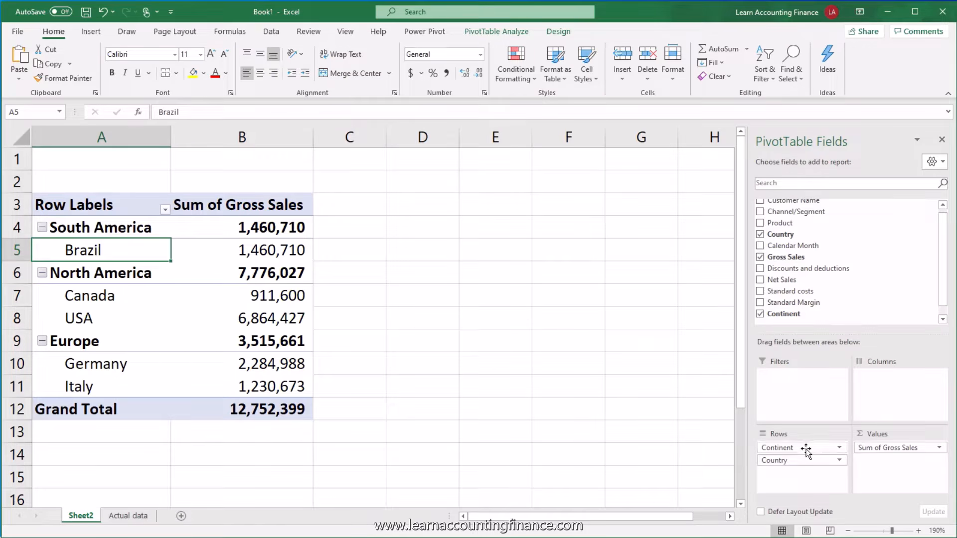
Check the source columns on the Actual data sheet, and remove the Country field from the rows of the Sheet2 pivot table.
{"action": "mouse_move", "coordinate": [96, 282]}
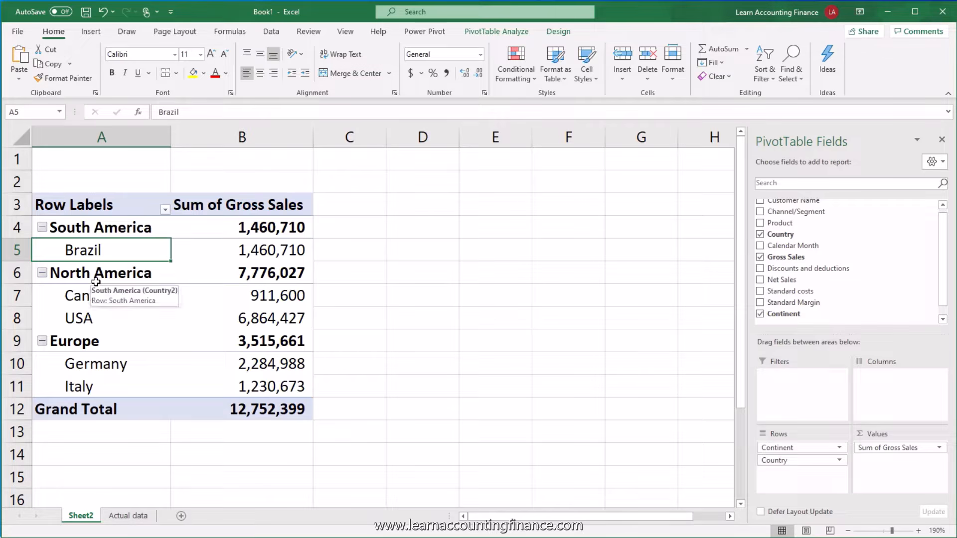
{"action": "left_click", "coordinate": [114, 516]}
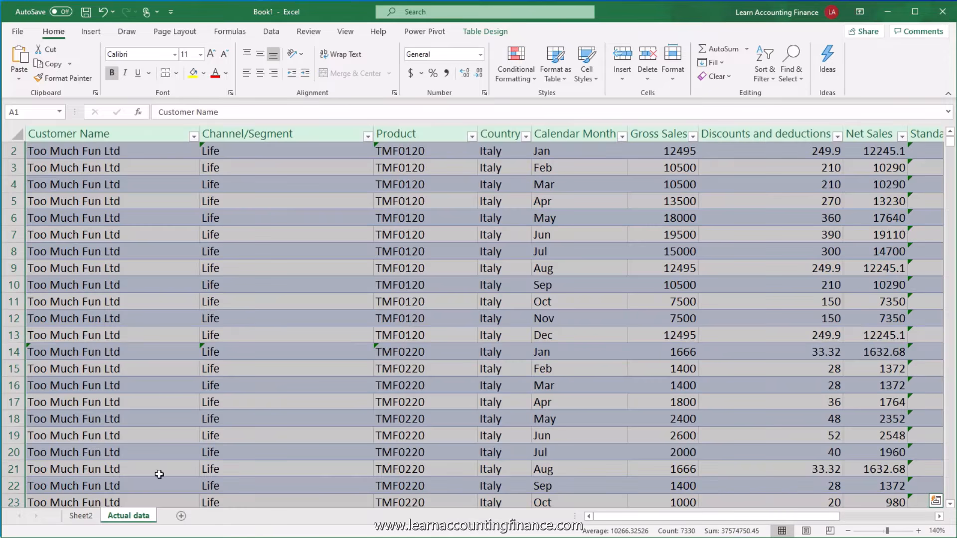
{"action": "left_click", "coordinate": [80, 516]}
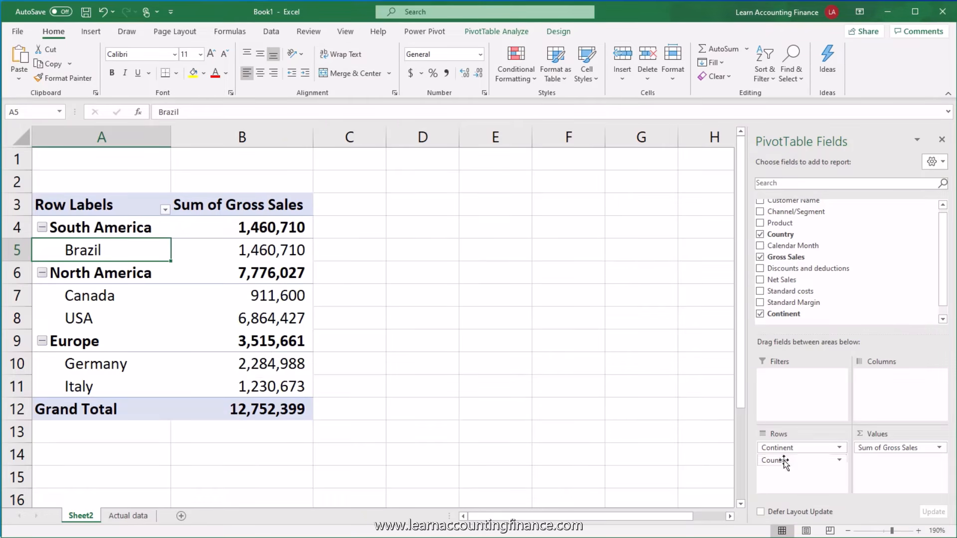
{"action": "left_click_drag", "start_coordinate": [774, 460], "coordinate": [872, 269]}
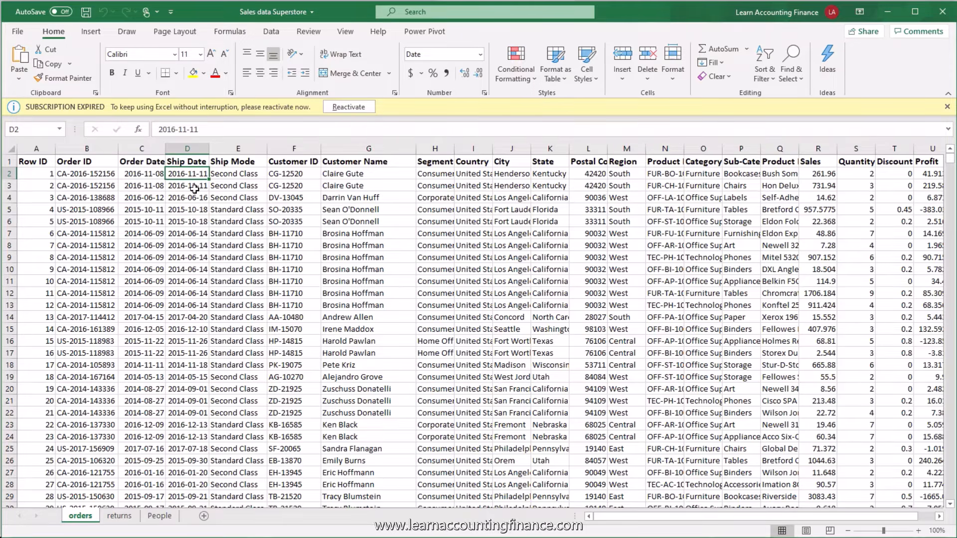
Create a pivot table on a new worksheet from the entire data range of the orders sheet.
{"action": "left_click", "coordinate": [26, 161]}
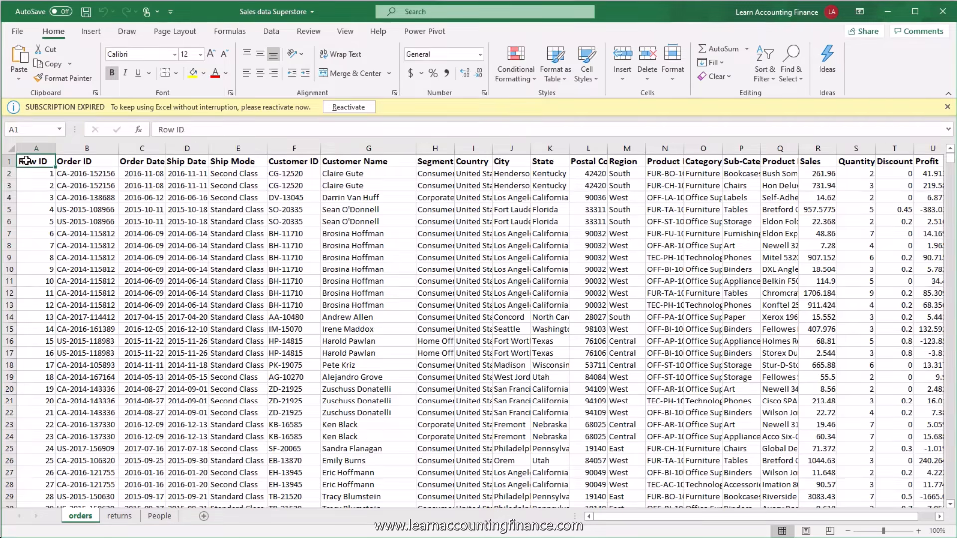
{"action": "key", "text": "ctrl+a"}
{"action": "left_click", "coordinate": [90, 31]}
{"action": "left_click", "coordinate": [24, 60]}
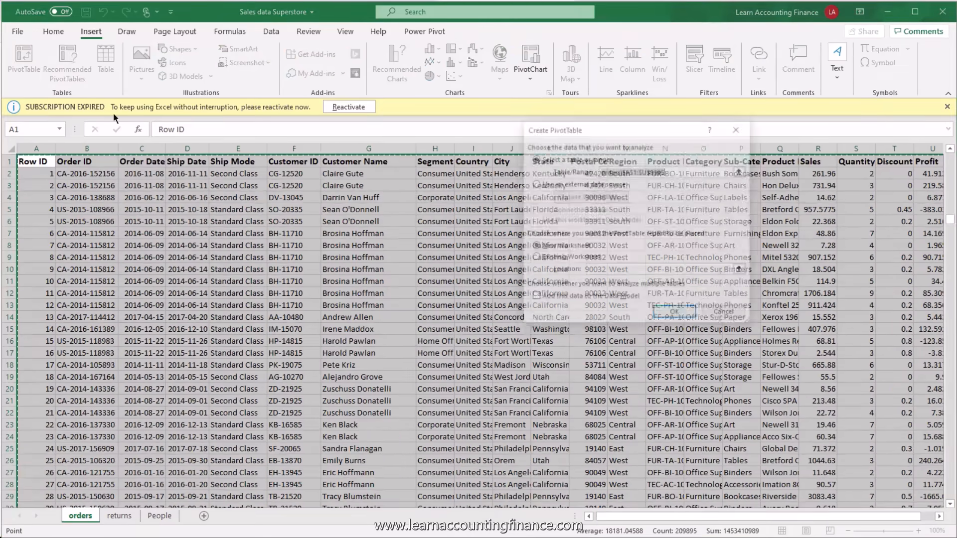
{"action": "left_click", "coordinate": [676, 313]}
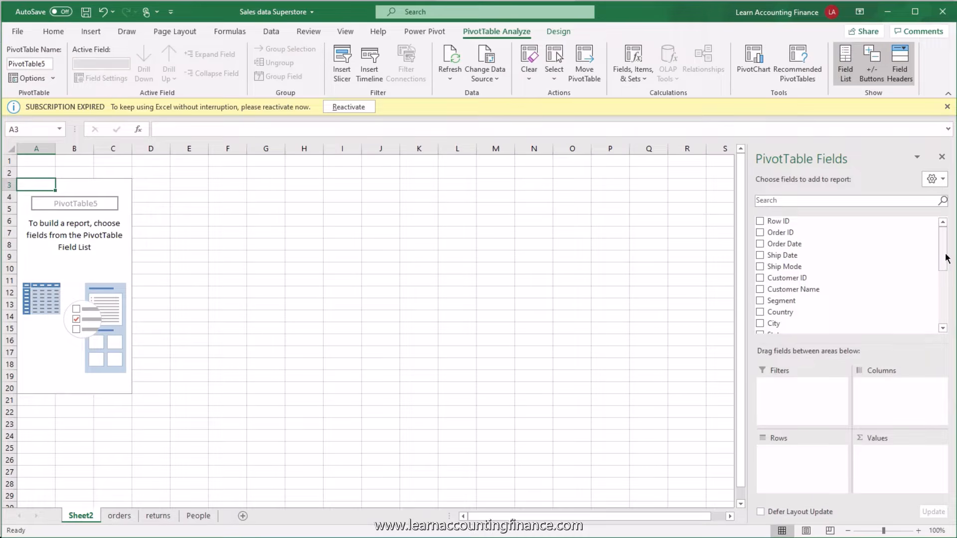
Add the Sales field to the pivot table rows and check the smallest and largest Sales values in the row label filter.
{"action": "left_click_drag", "start_coordinate": [944, 257], "coordinate": [945, 291]}
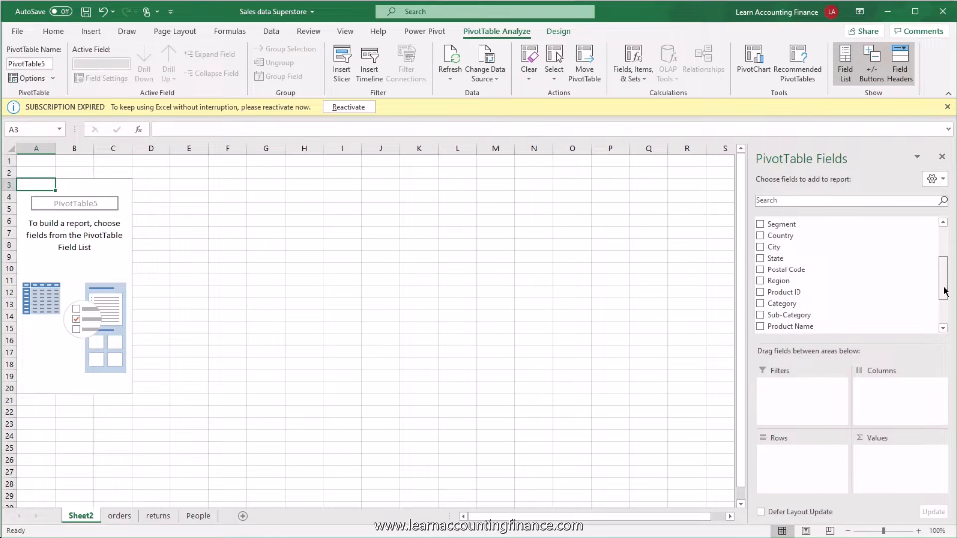
{"action": "left_click_drag", "start_coordinate": [944, 292], "coordinate": [943, 318]}
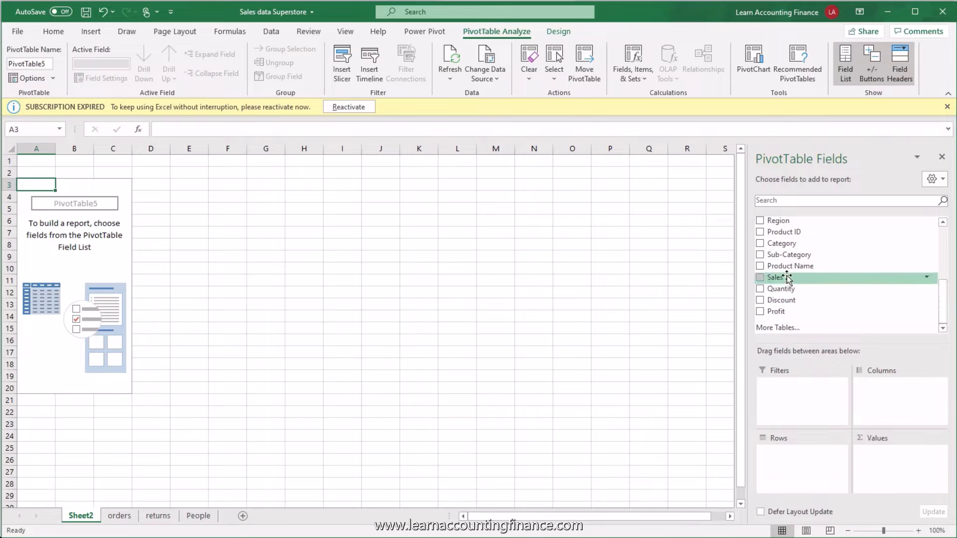
{"action": "left_click_drag", "start_coordinate": [787, 279], "coordinate": [783, 465]}
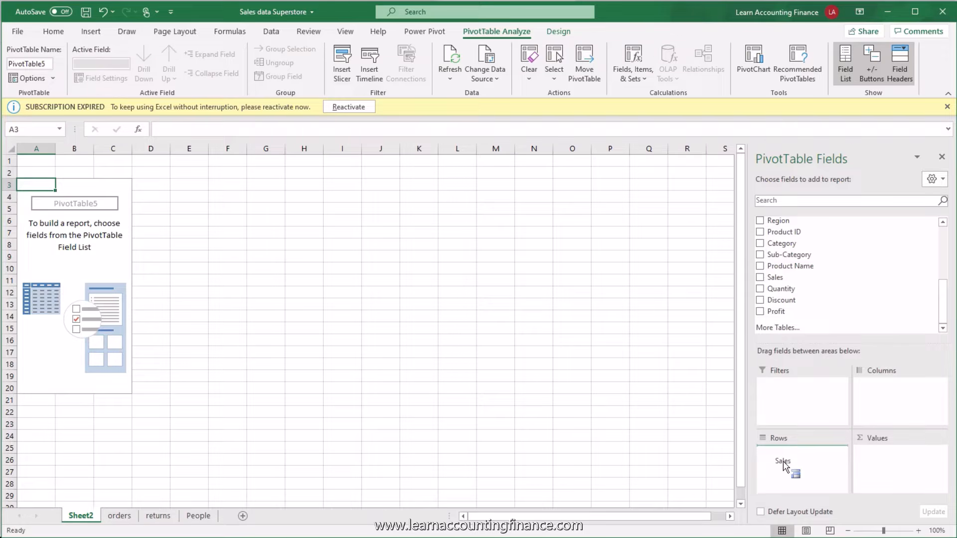
{"action": "left_click_drag", "start_coordinate": [783, 465], "coordinate": [785, 466]}
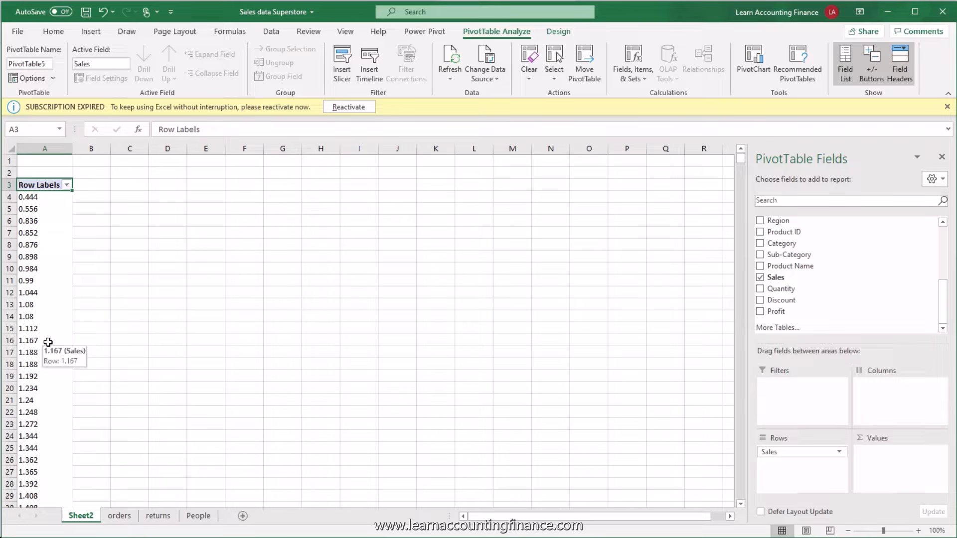
{"action": "left_click", "coordinate": [66, 185]}
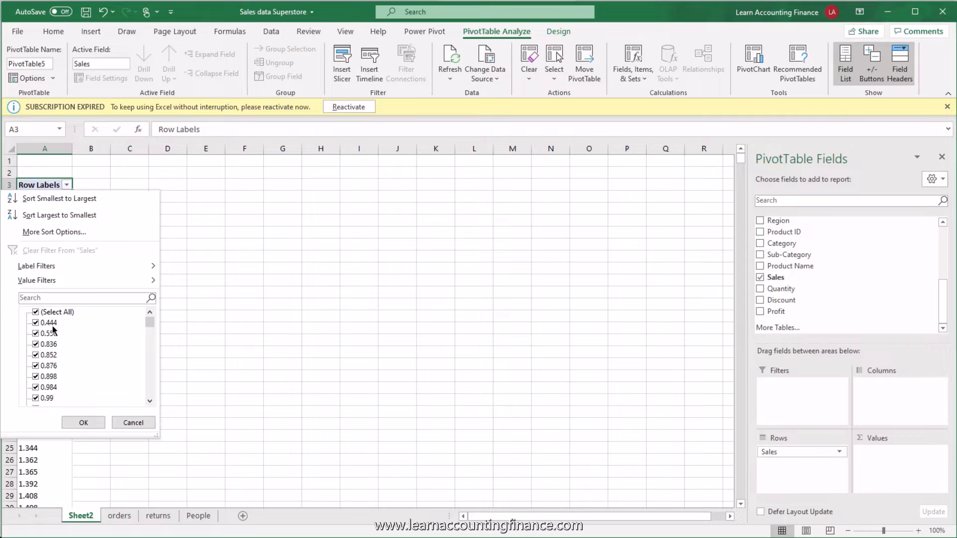
{"action": "left_click_drag", "start_coordinate": [148, 327], "coordinate": [150, 405]}
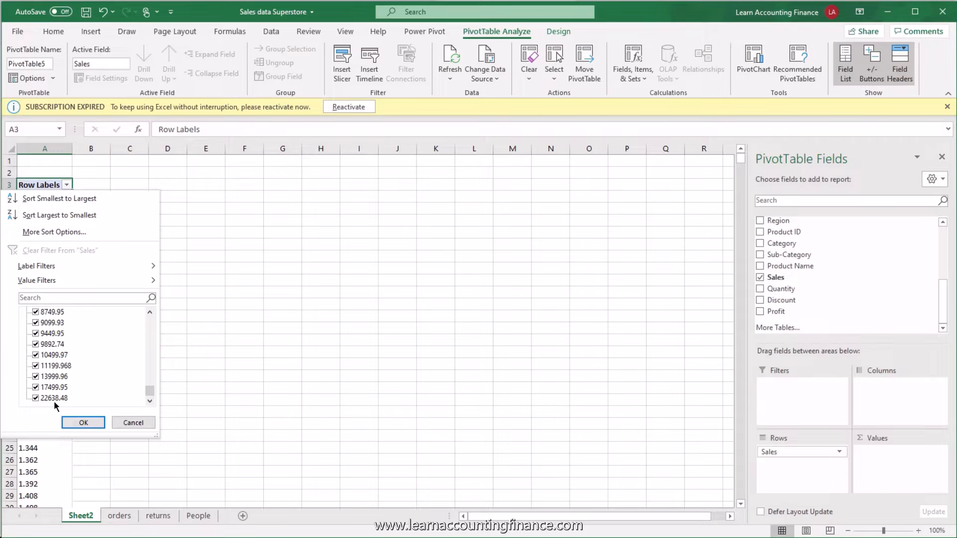
{"action": "left_click", "coordinate": [90, 424]}
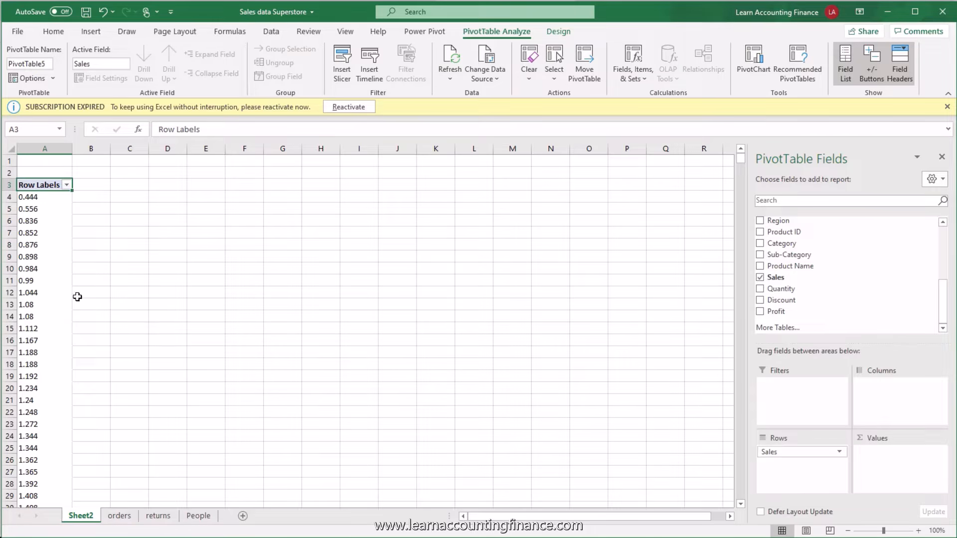
Group the Sales row values into bands of 5000, starting at 0 and covering up to 25000.
{"action": "left_click", "coordinate": [37, 198]}
{"action": "right_click", "coordinate": [36, 198]}
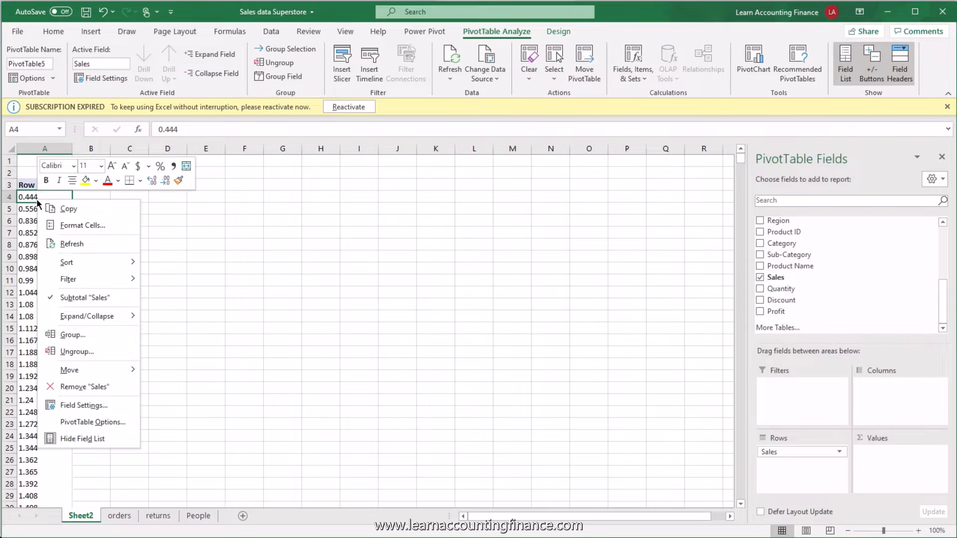
{"action": "left_click", "coordinate": [79, 338]}
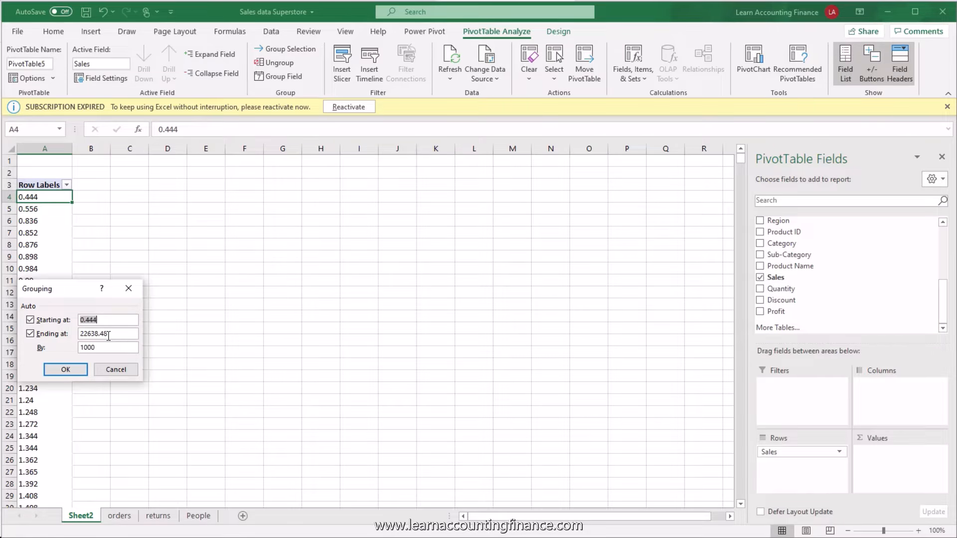
{"action": "left_click_drag", "start_coordinate": [99, 348], "coordinate": [71, 348]}
{"action": "left_click_drag", "start_coordinate": [101, 320], "coordinate": [30, 320]}
{"action": "type", "text": "0"}
{"action": "left_click_drag", "start_coordinate": [123, 333], "coordinate": [69, 337]}
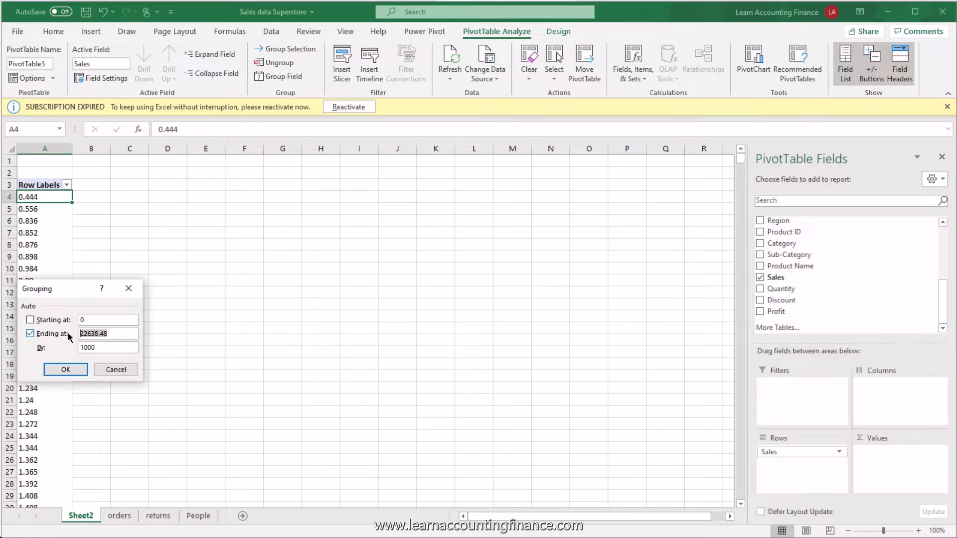
{"action": "type", "text": "2"}
{"action": "left_click_drag", "start_coordinate": [115, 347], "coordinate": [58, 347]}
{"action": "type", "text": "5000"}
{"action": "left_click", "coordinate": [75, 368]}
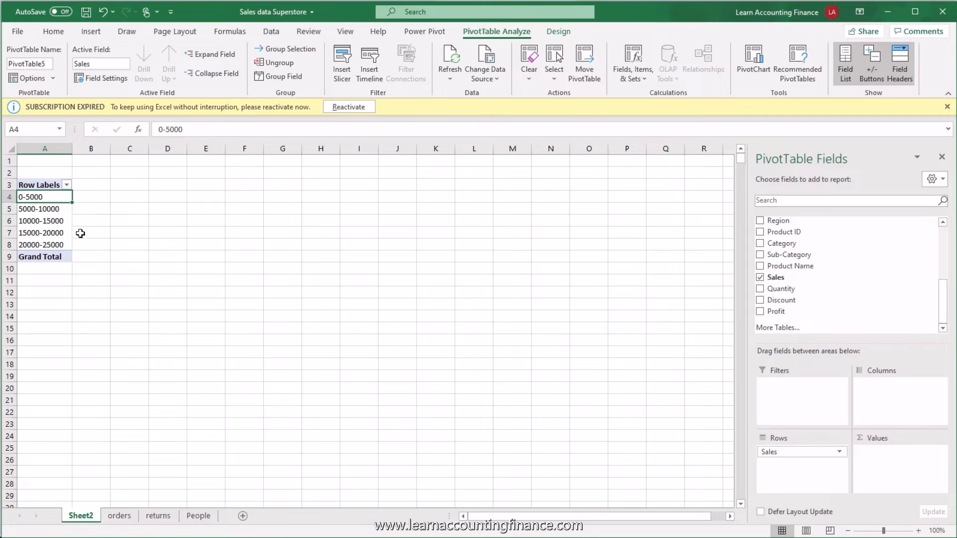
Add the Sales field to the pivot table values as a count for each sales band.
{"action": "left_click", "coordinate": [51, 211]}
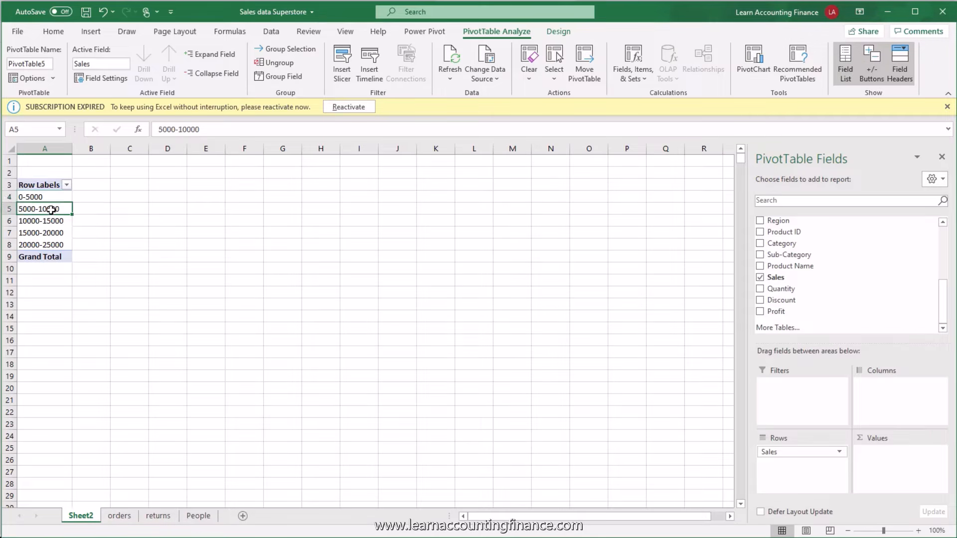
{"action": "left_click", "coordinate": [52, 244]}
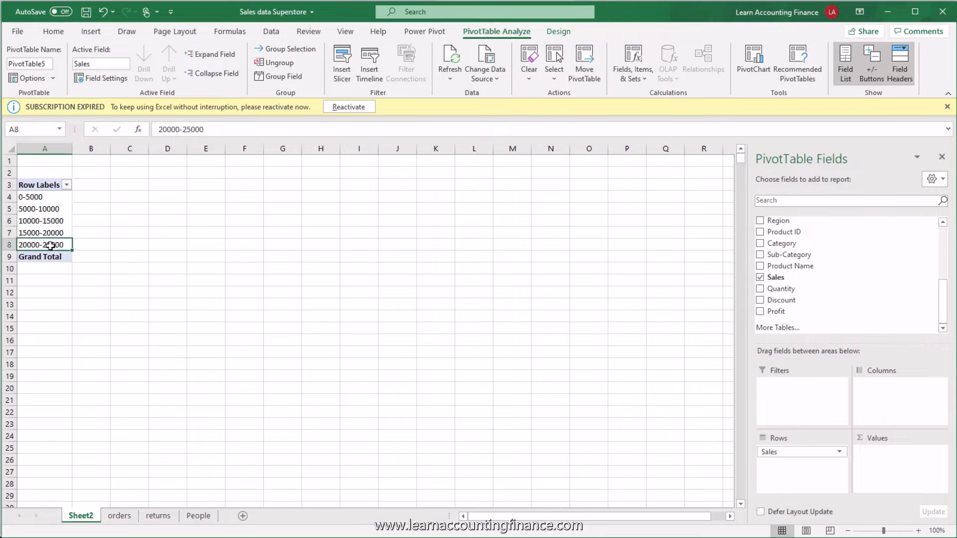
{"action": "left_click", "coordinate": [53, 200]}
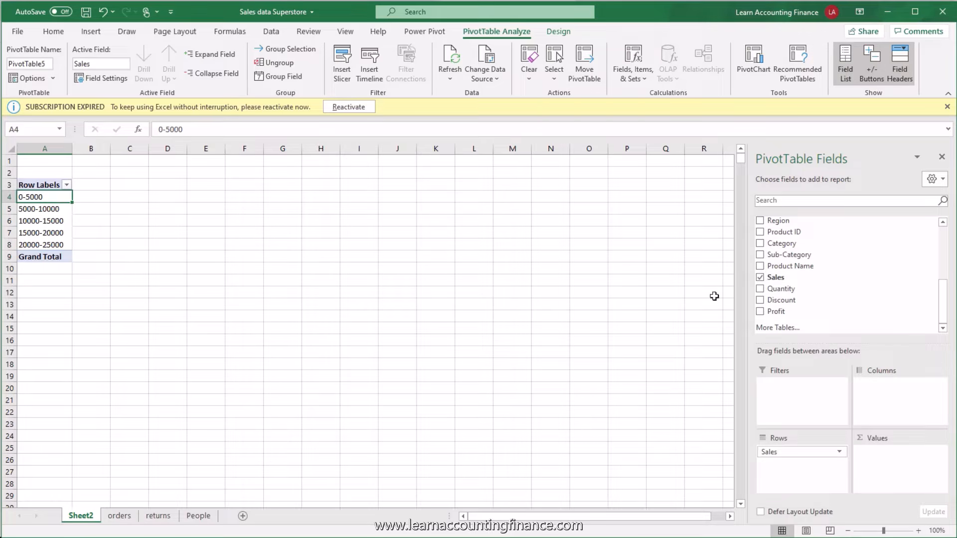
{"action": "left_click_drag", "start_coordinate": [798, 279], "coordinate": [910, 468]}
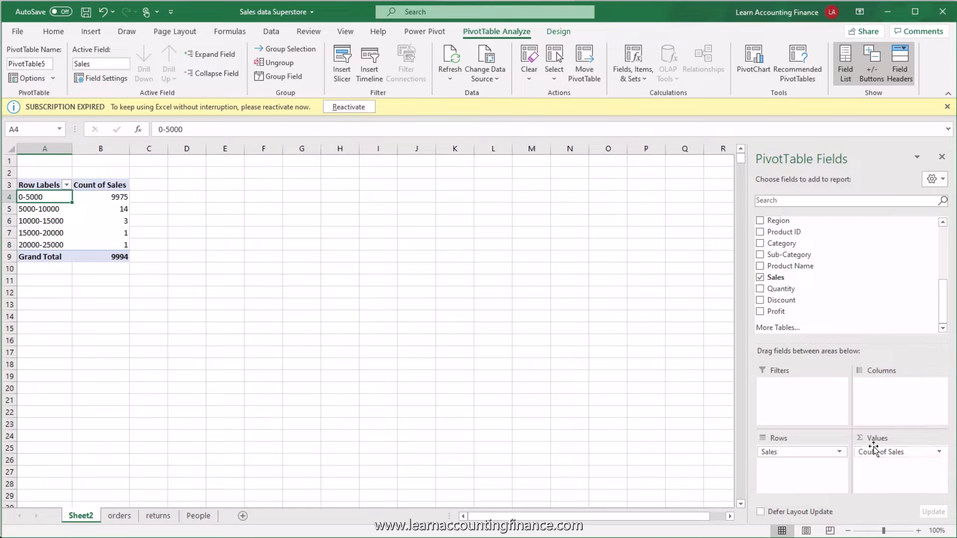
{"action": "left_click_drag", "start_coordinate": [104, 197], "coordinate": [105, 244]}
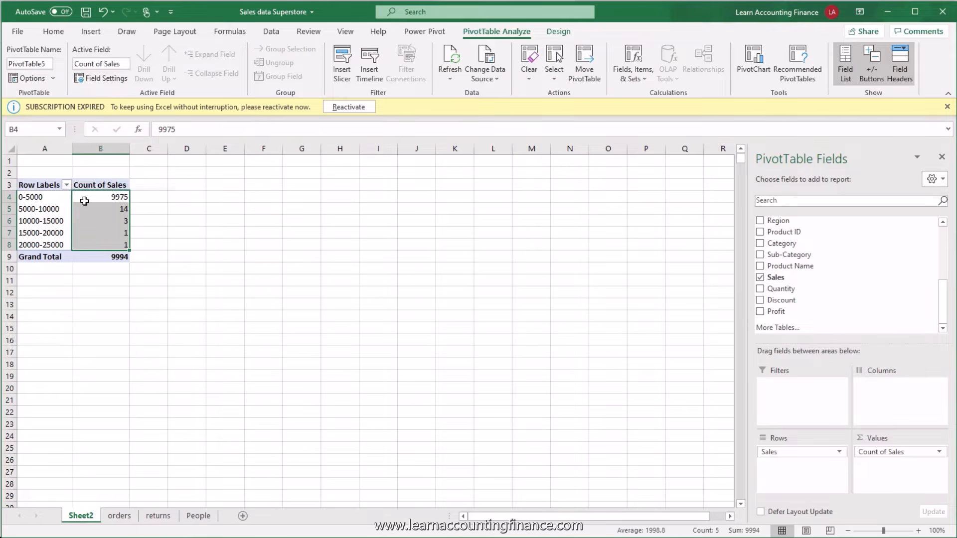
{"action": "left_click", "coordinate": [60, 199]}
{"action": "left_click", "coordinate": [119, 197]}
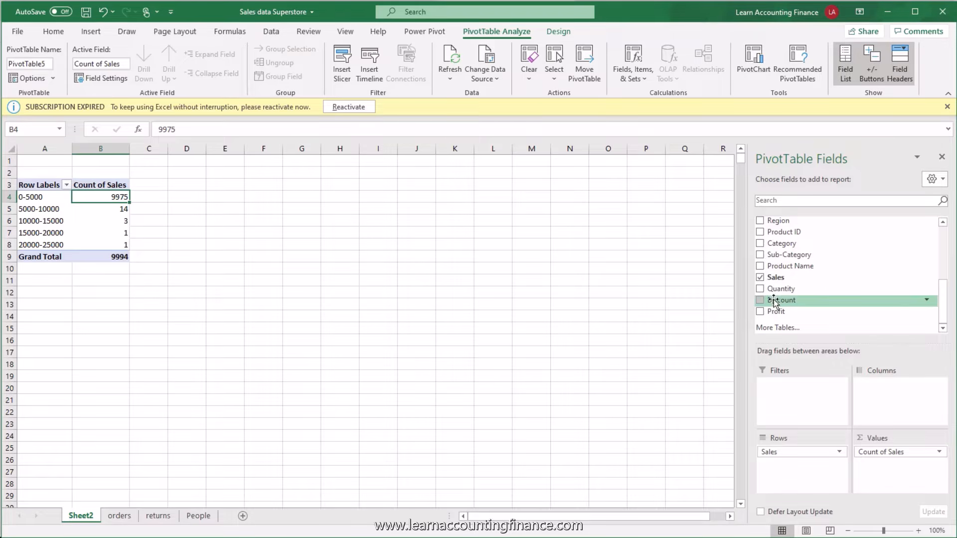
Add the Sales field to the values a second time and summarize this second value field by Sum.
{"action": "left_click_drag", "start_coordinate": [779, 277], "coordinate": [907, 480]}
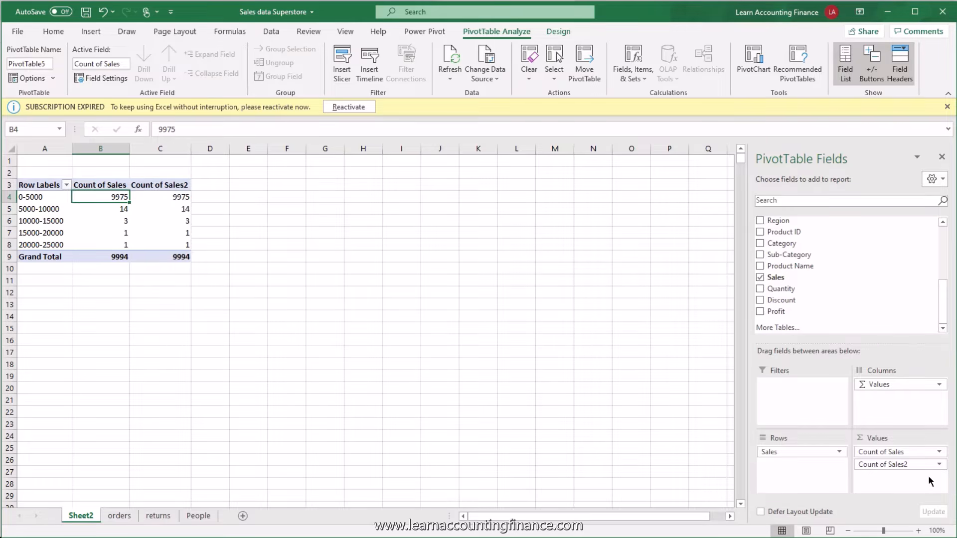
{"action": "left_click", "coordinate": [939, 466]}
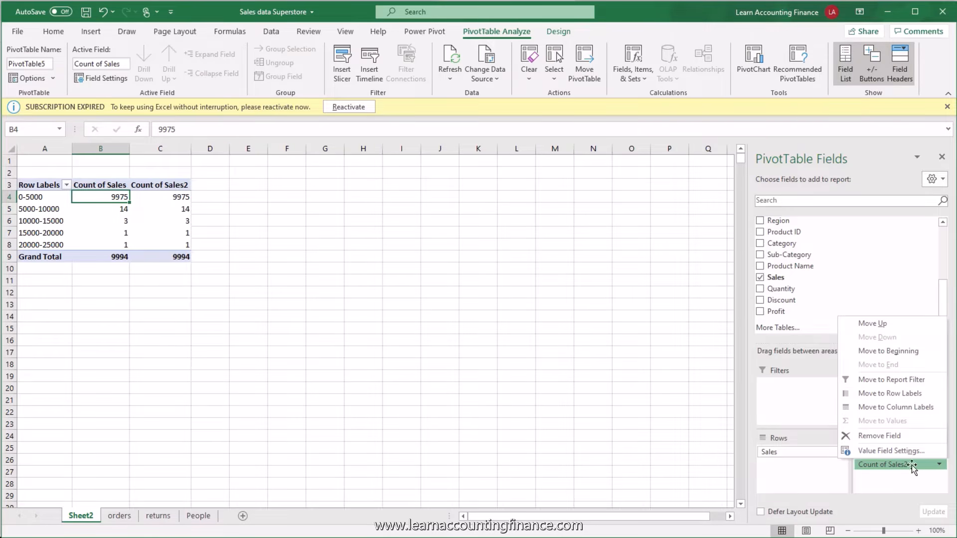
{"action": "left_click", "coordinate": [890, 451]}
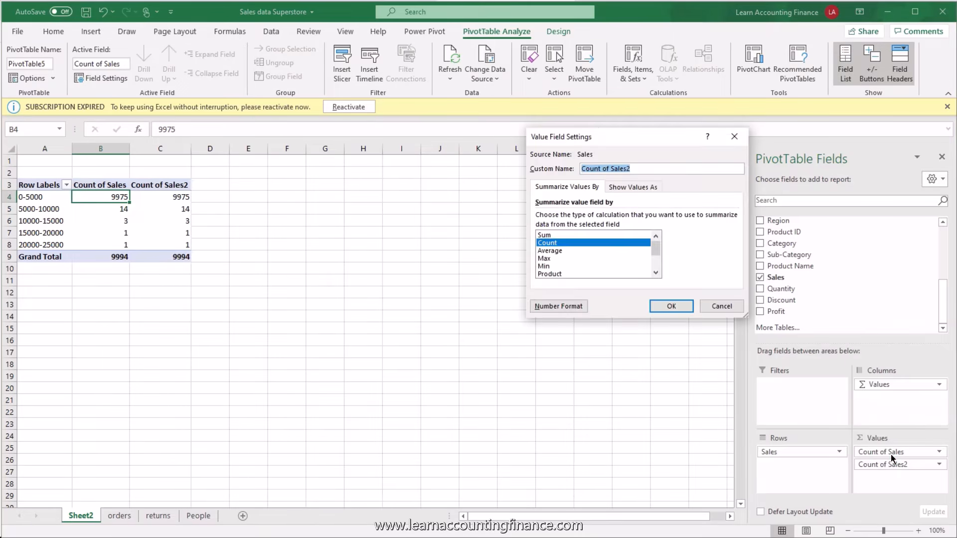
{"action": "left_click", "coordinate": [548, 235]}
{"action": "left_click", "coordinate": [671, 307]}
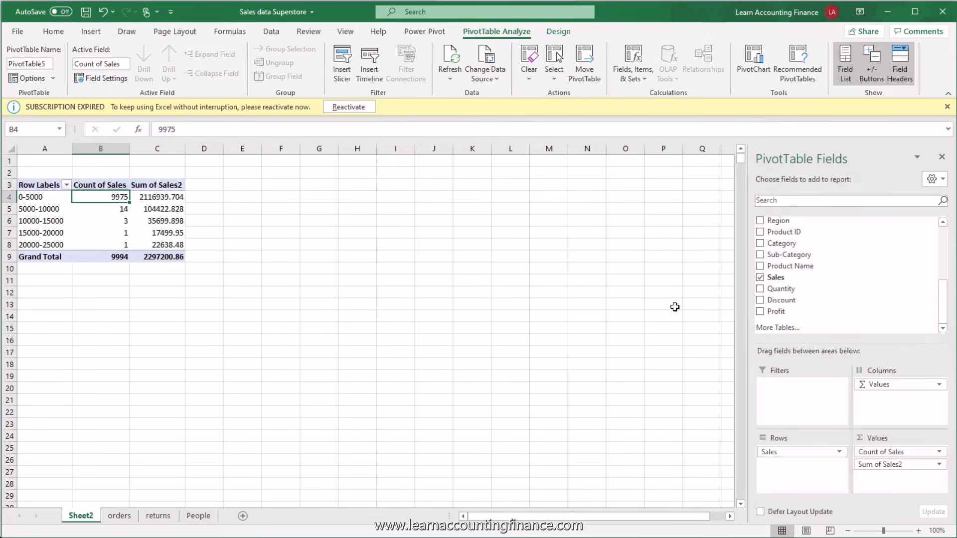
{"action": "left_click_drag", "start_coordinate": [158, 197], "coordinate": [163, 258]}
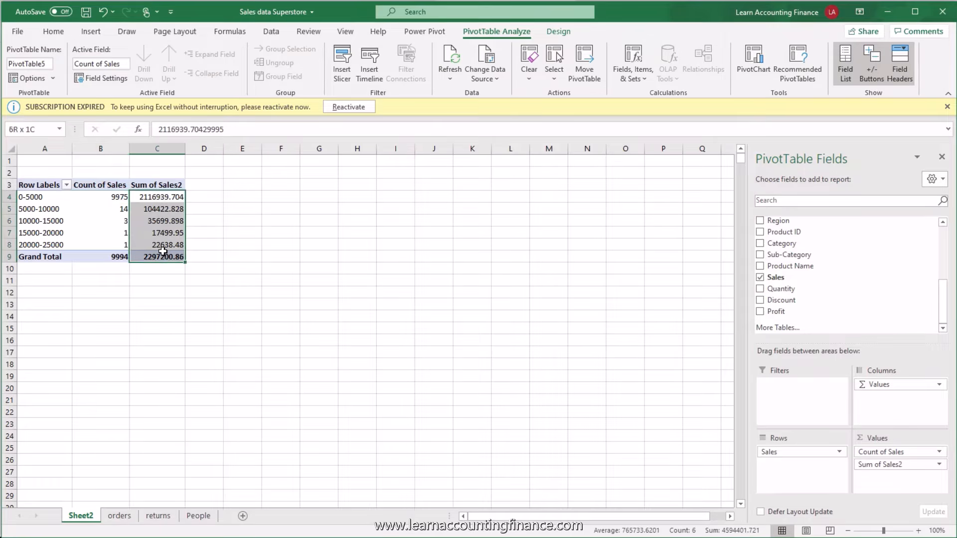
{"action": "left_click", "coordinate": [25, 197]}
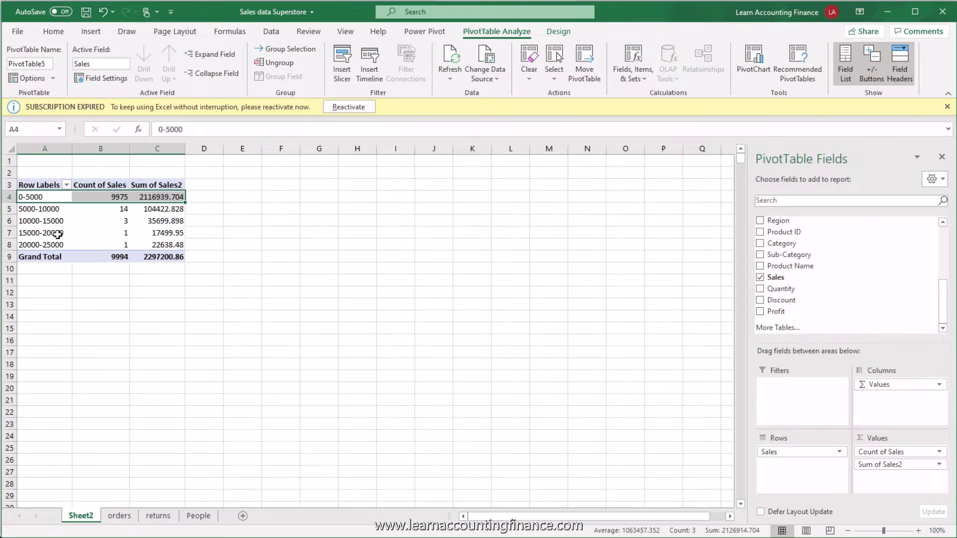
{"action": "left_click", "coordinate": [44, 197]}
{"action": "left_click", "coordinate": [163, 197]}
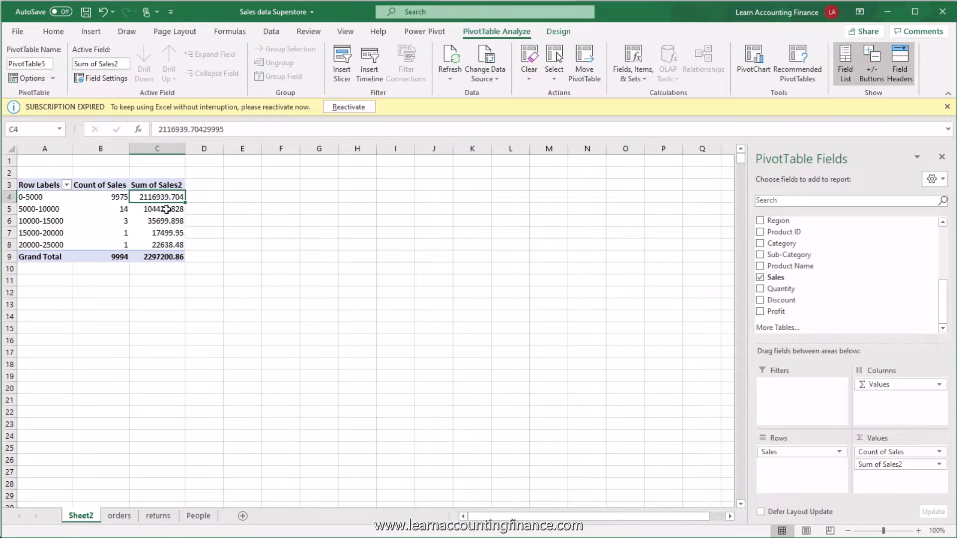
{"action": "left_click", "coordinate": [45, 199]}
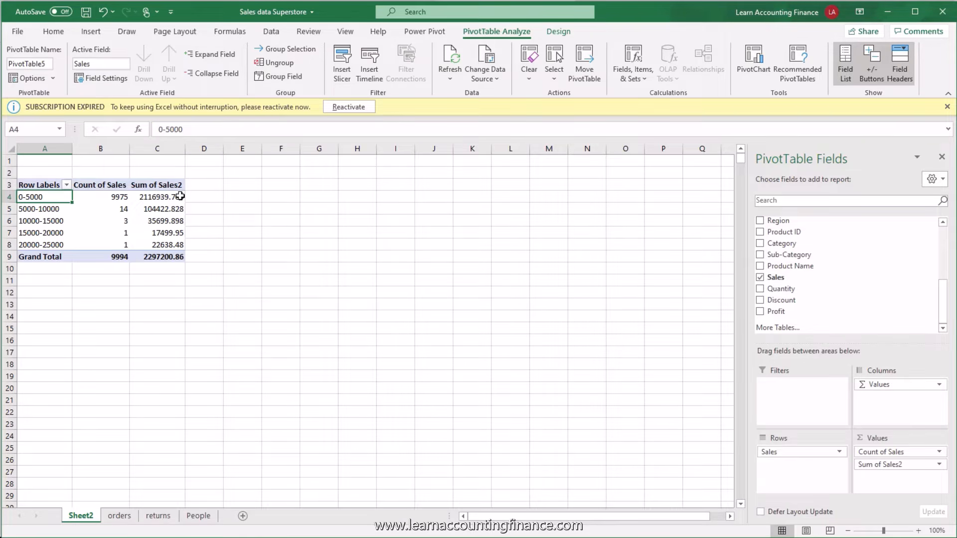
Show the Count of Sales values as % of Column Total.
{"action": "left_click", "coordinate": [113, 196]}
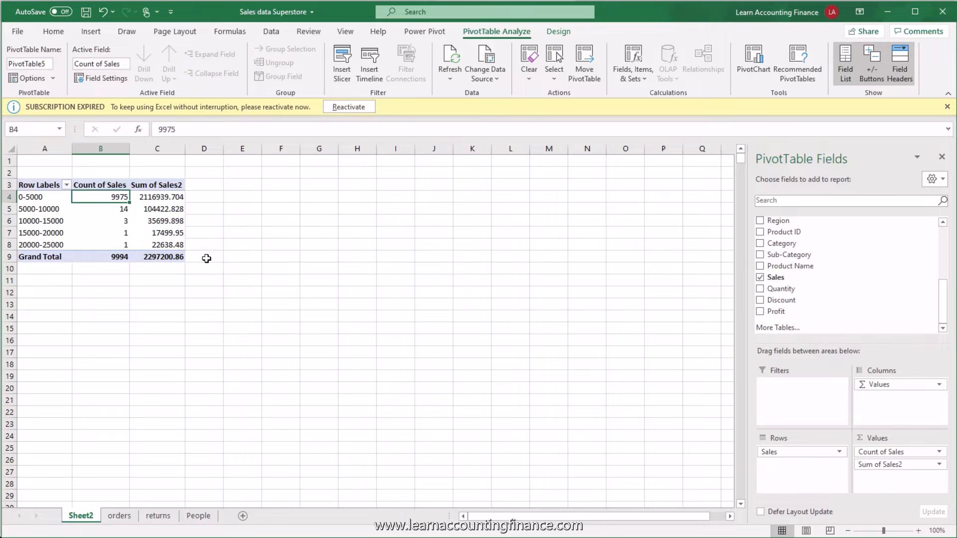
{"action": "right_click", "coordinate": [117, 199]}
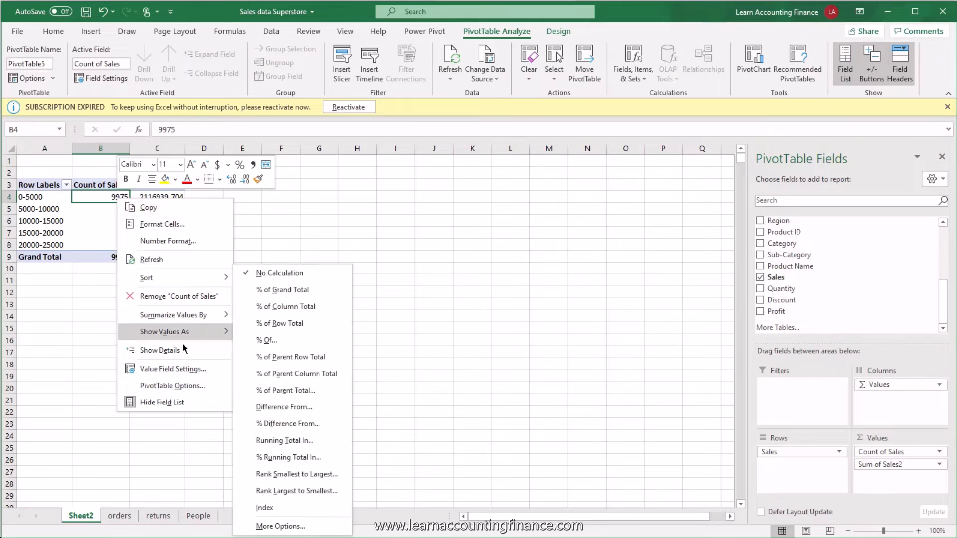
{"action": "mouse_move", "coordinate": [177, 335]}
{"action": "left_click", "coordinate": [298, 306]}
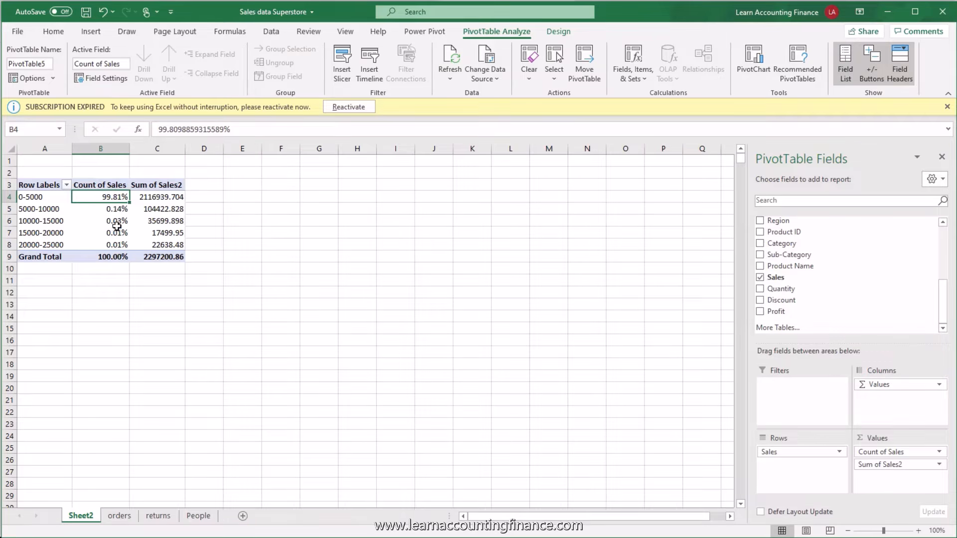
{"action": "mouse_move", "coordinate": [117, 256]}
Show the Sum of Sales2 values as % of Column Total.
{"action": "left_click", "coordinate": [160, 197]}
{"action": "right_click", "coordinate": [159, 197]}
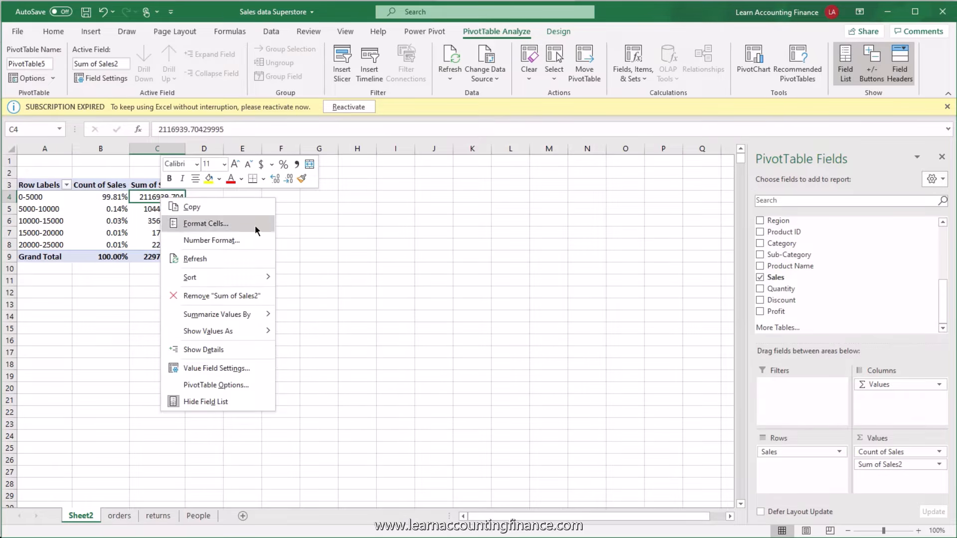
{"action": "mouse_move", "coordinate": [232, 337]}
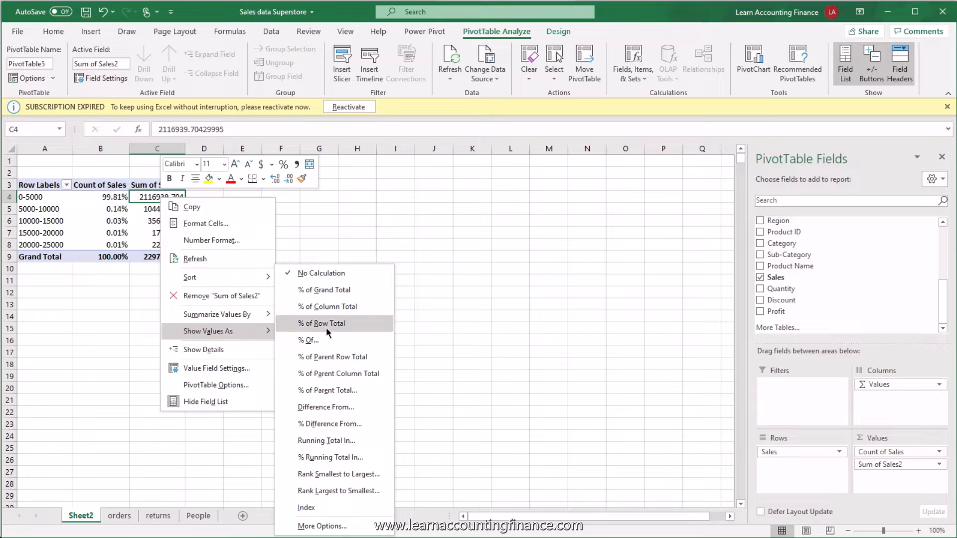
{"action": "left_click", "coordinate": [339, 308]}
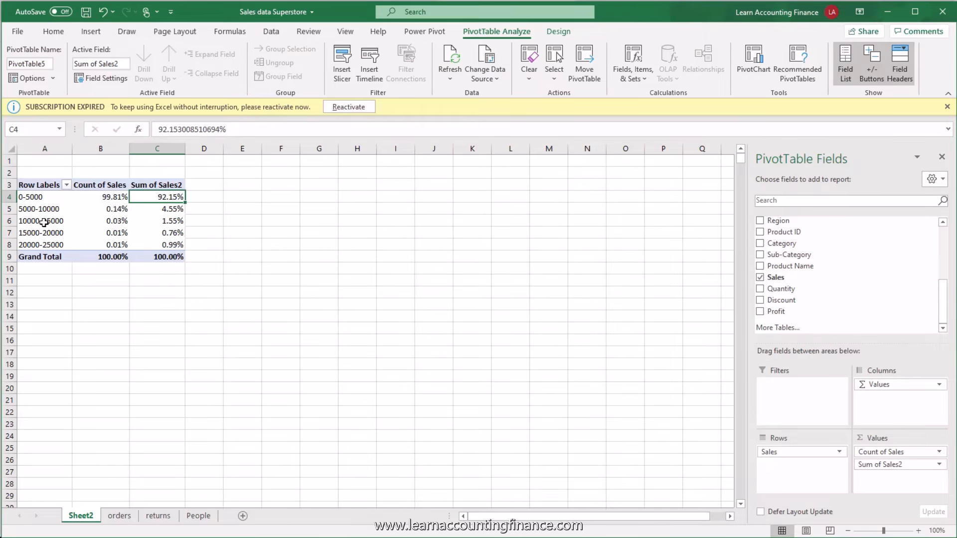
{"action": "left_click", "coordinate": [41, 199]}
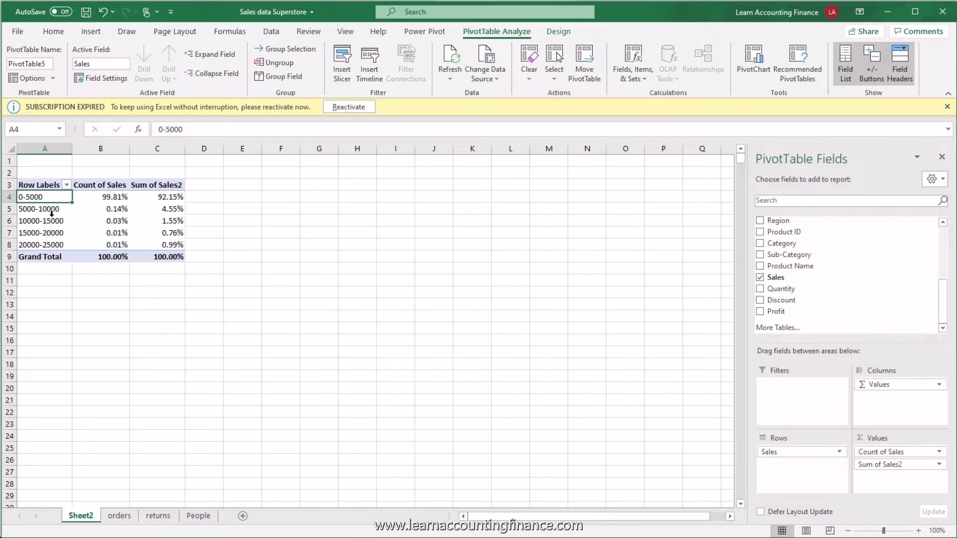
Regroup the Sales row labels in the pivot table into bands of 2000.
{"action": "right_click", "coordinate": [43, 196]}
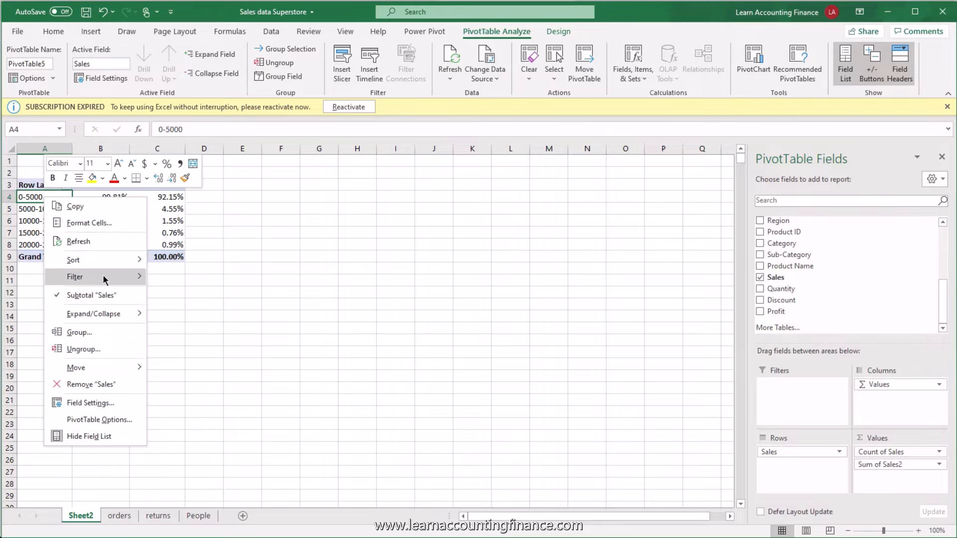
{"action": "left_click", "coordinate": [98, 334]}
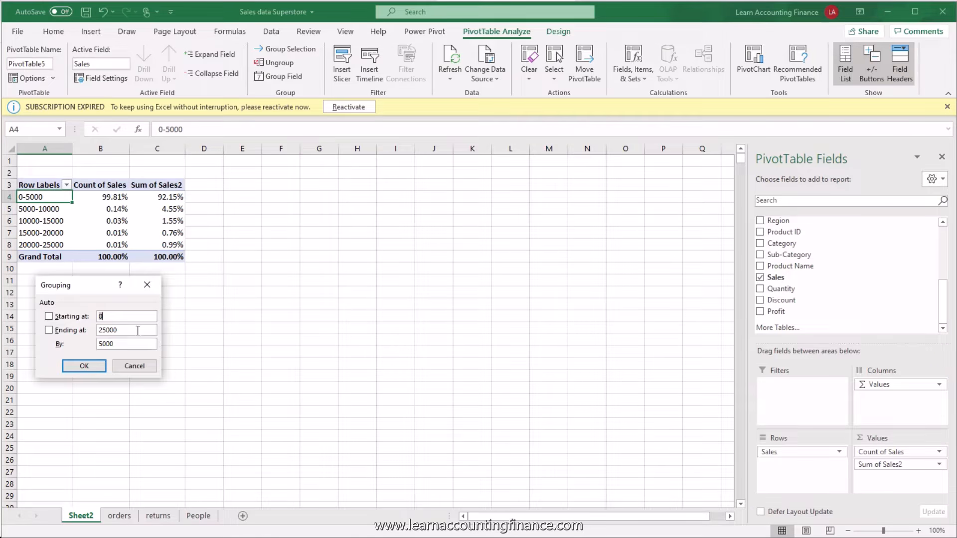
{"action": "left_click_drag", "start_coordinate": [119, 345], "coordinate": [98, 344]}
{"action": "type", "text": "200"}
{"action": "left_click", "coordinate": [84, 366]}
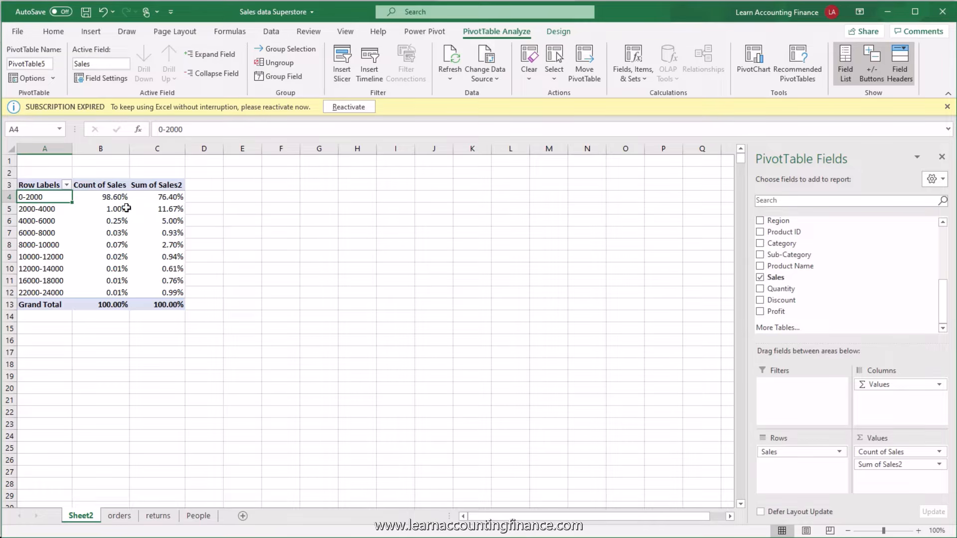
Examine the count and sum percentages of the 2000-wide sales bands, comparing the lowest bands with the others.
{"action": "left_click", "coordinate": [105, 197]}
{"action": "mouse_move", "coordinate": [99, 250]}
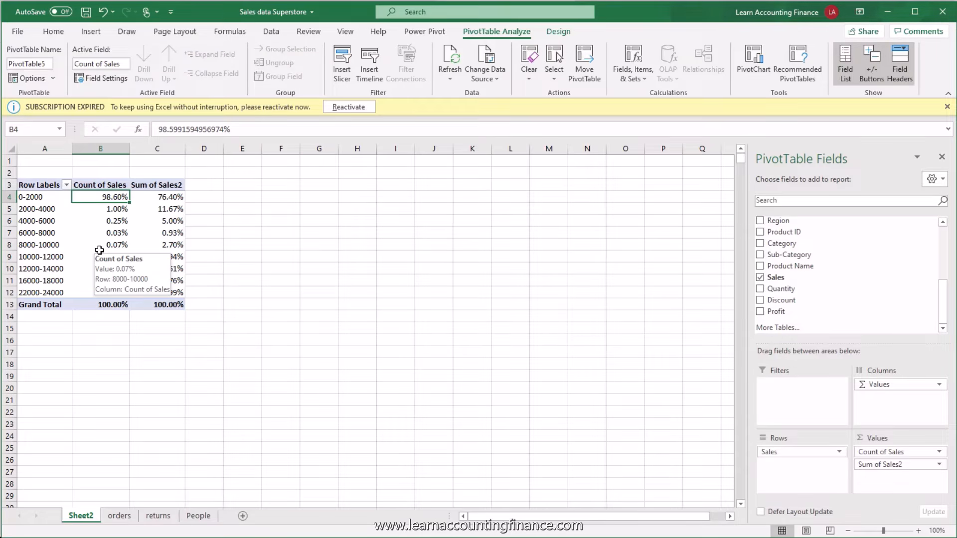
{"action": "left_click", "coordinate": [180, 199]}
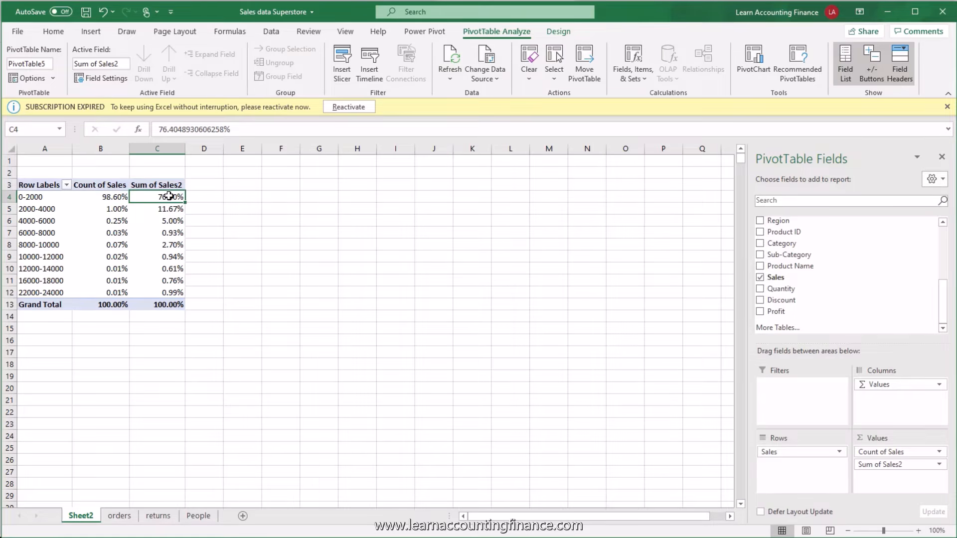
{"action": "mouse_move", "coordinate": [169, 196]}
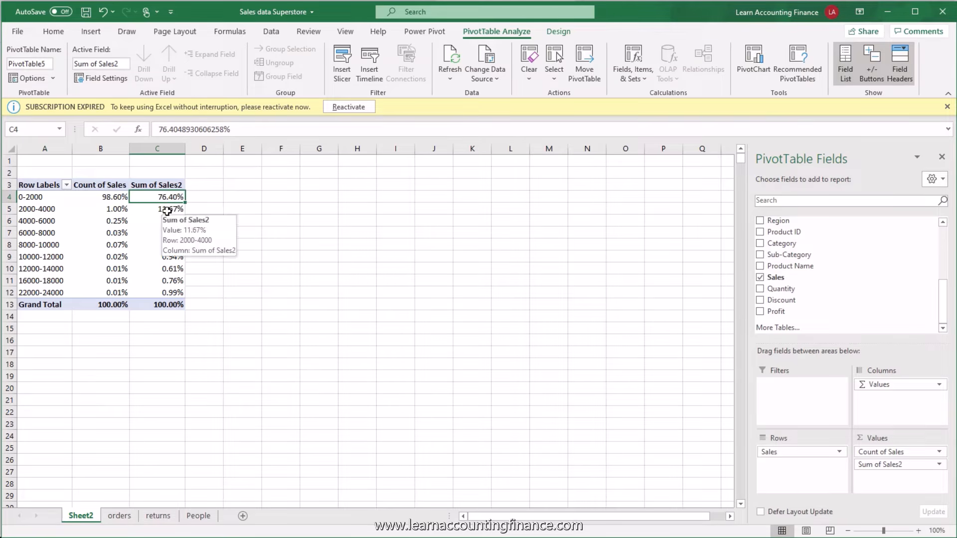
{"action": "left_click", "coordinate": [169, 209]}
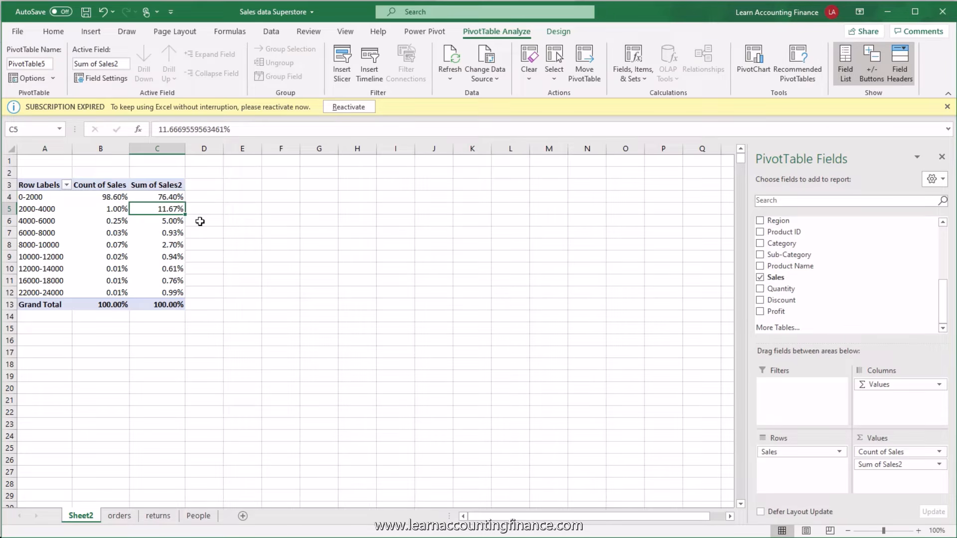
{"action": "left_click", "coordinate": [47, 212]}
{"action": "mouse_move", "coordinate": [88, 269]}
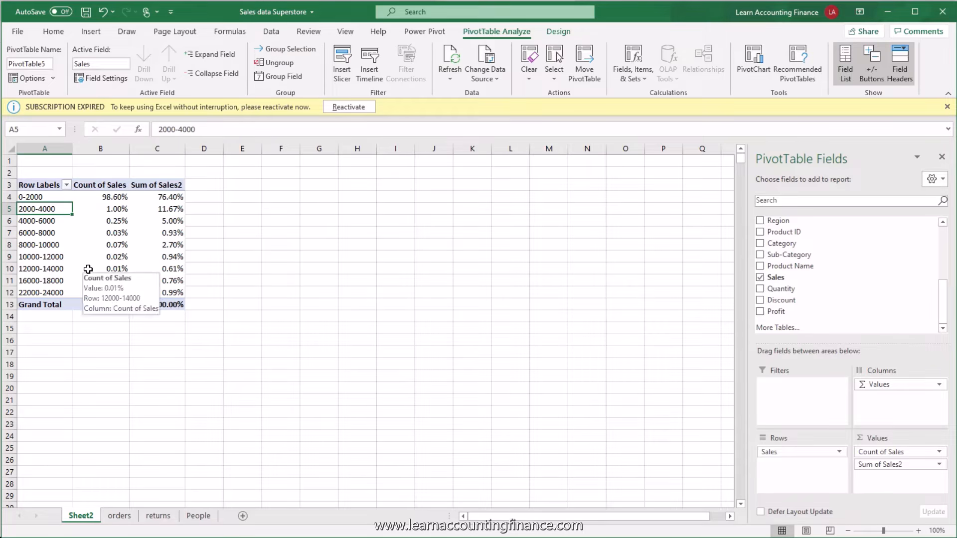
{"action": "mouse_move", "coordinate": [177, 216]}
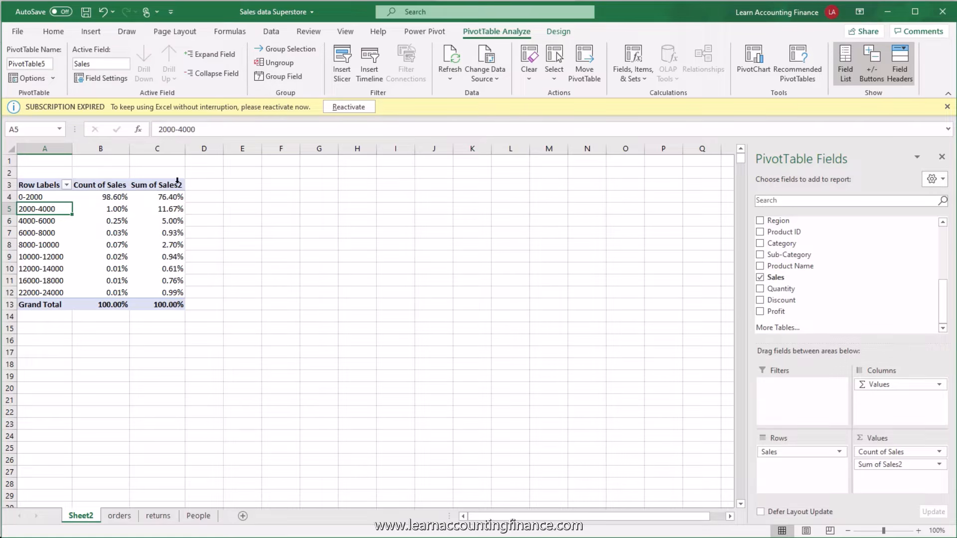
{"action": "mouse_move", "coordinate": [165, 235]}
{"action": "mouse_move", "coordinate": [135, 220]}
{"action": "mouse_move", "coordinate": [158, 253]}
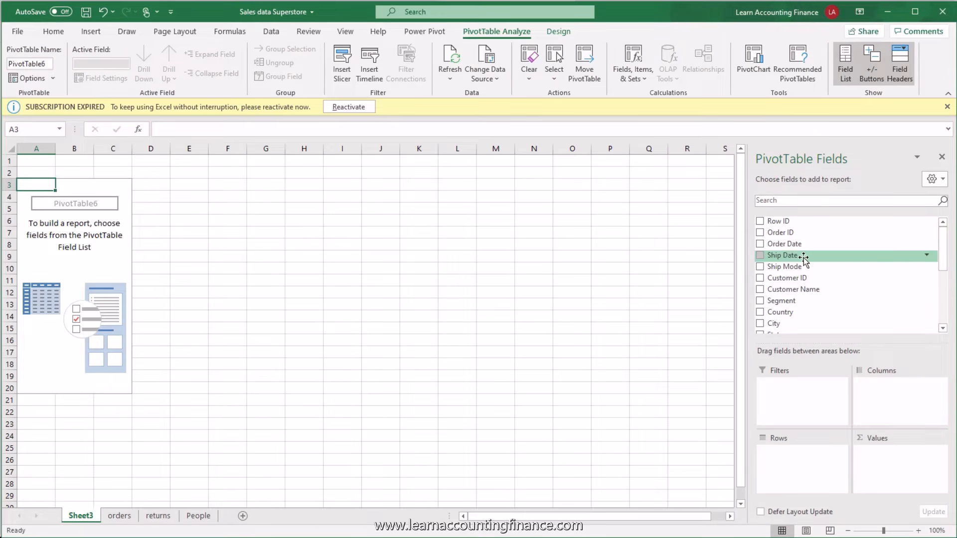
Add the Ship Date field to the new pivot table's rows and expand 2014 with its first two quarters.
{"action": "left_click_drag", "start_coordinate": [804, 257], "coordinate": [810, 461]}
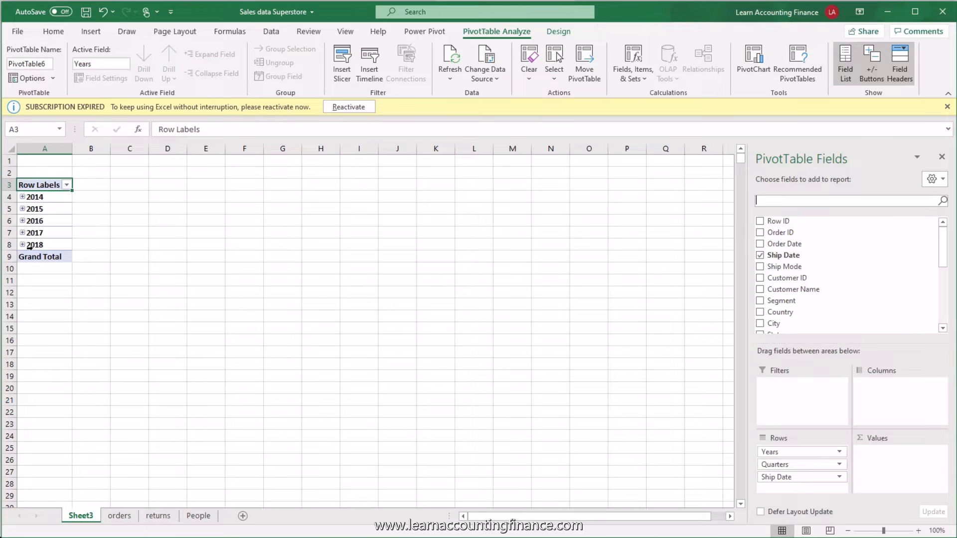
{"action": "left_click", "coordinate": [23, 197]}
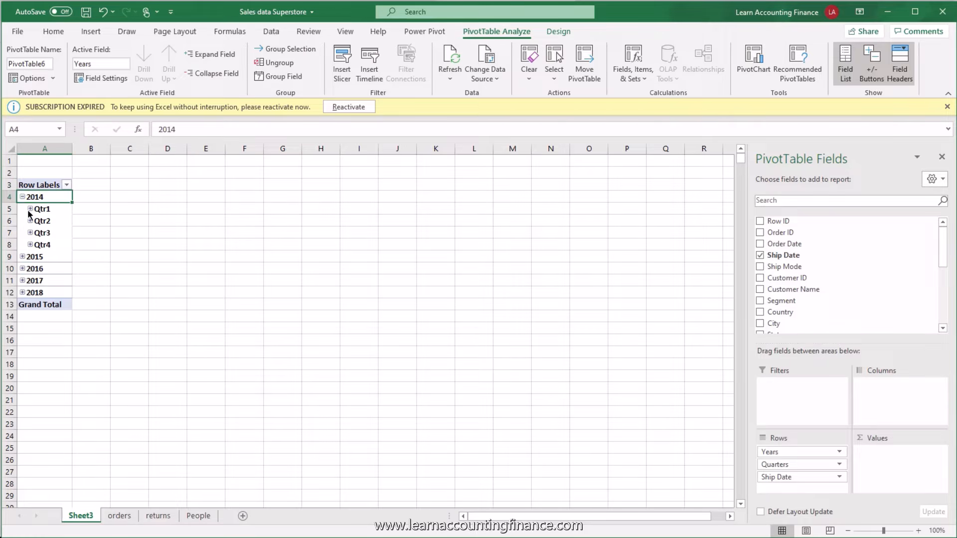
{"action": "left_click", "coordinate": [30, 209]}
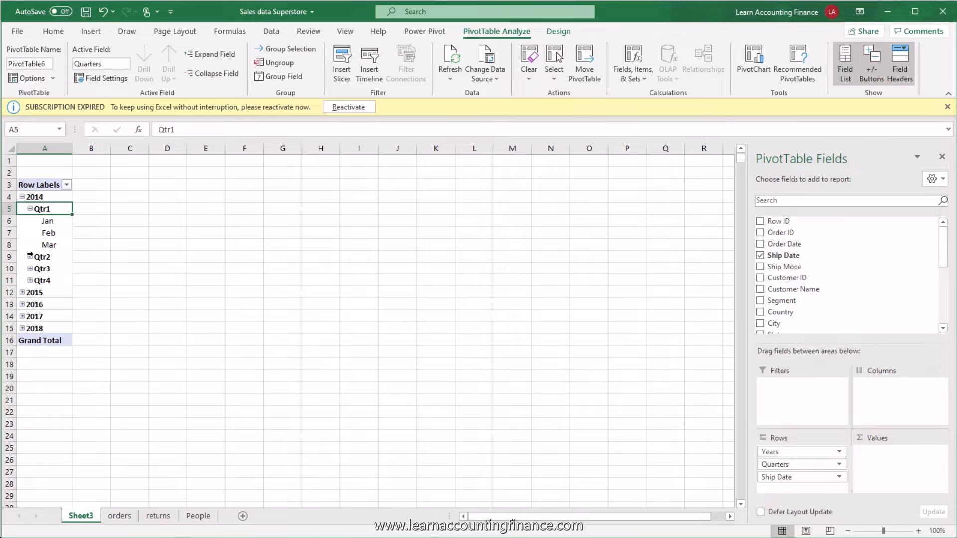
{"action": "left_click", "coordinate": [31, 257]}
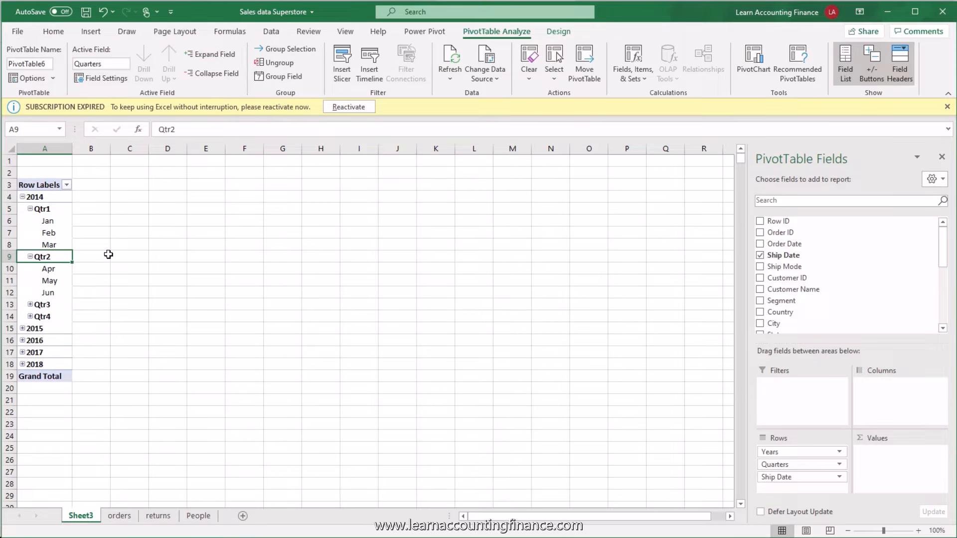
Undo the expansions and the automatic date grouping so the rows list individual ship dates.
{"action": "key", "text": "ctrl+z"}
{"action": "key", "text": "ctrl+z"}
{"action": "key", "text": "ctrl+z"}
{"action": "key", "text": "ctrl+z"}
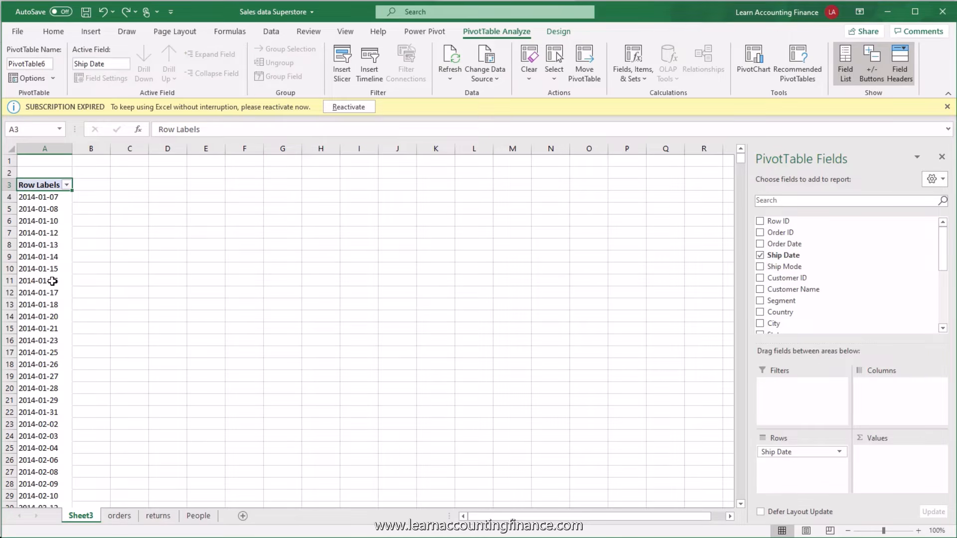
Group the Ship Date row labels by Months and Years.
{"action": "right_click", "coordinate": [48, 220]}
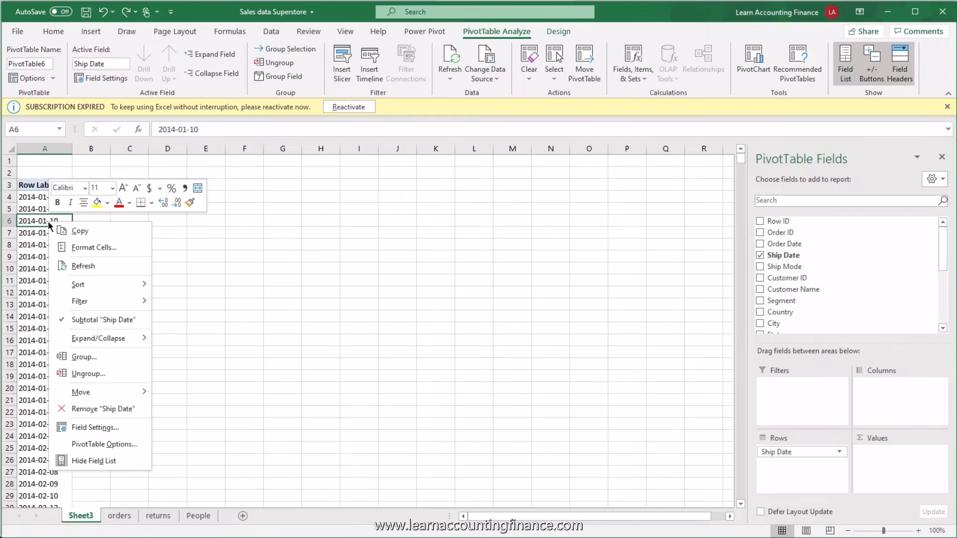
{"action": "left_click", "coordinate": [95, 365]}
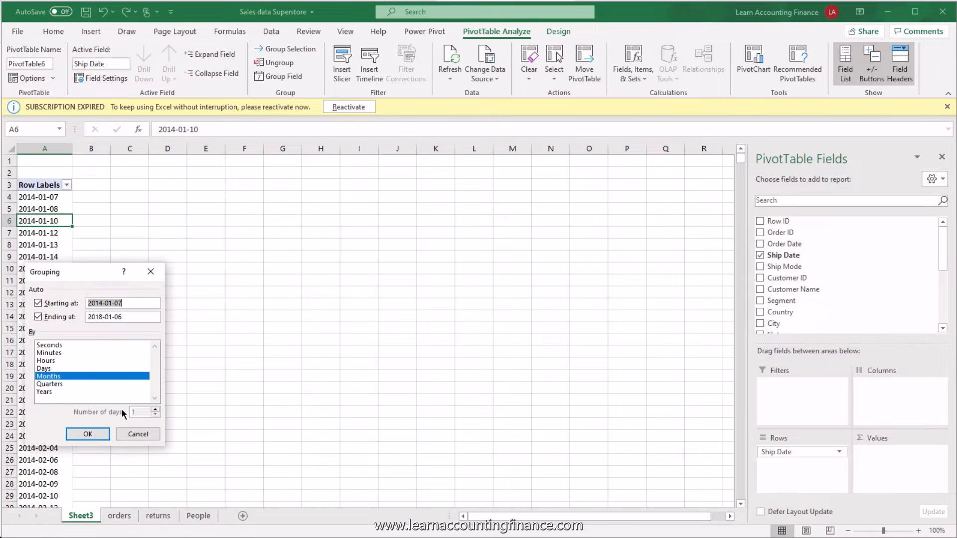
{"action": "left_click", "coordinate": [56, 392]}
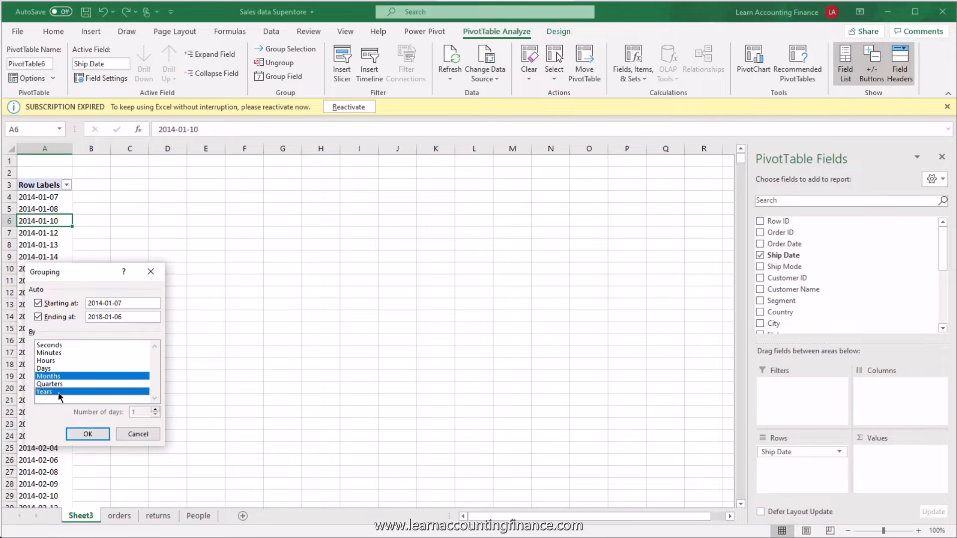
{"action": "left_click", "coordinate": [87, 434]}
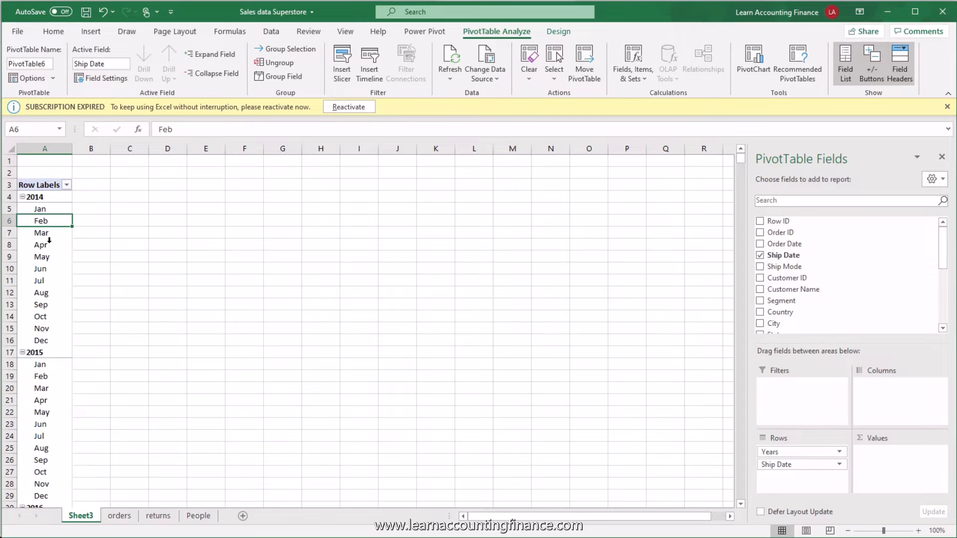
Add the Sales field to the pivot table values and check the monthly sales for 2014.
{"action": "left_click_drag", "start_coordinate": [943, 245], "coordinate": [947, 314]}
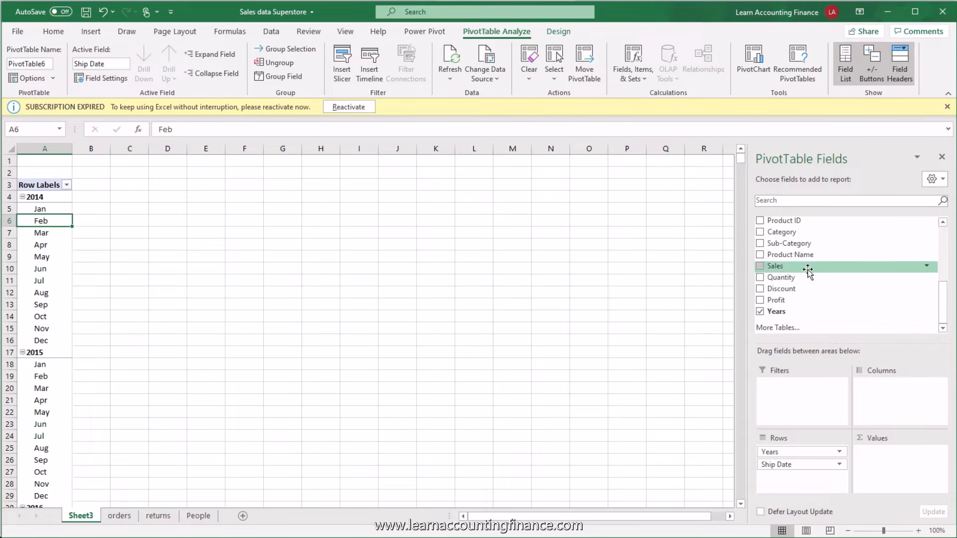
{"action": "left_click_drag", "start_coordinate": [808, 268], "coordinate": [881, 459]}
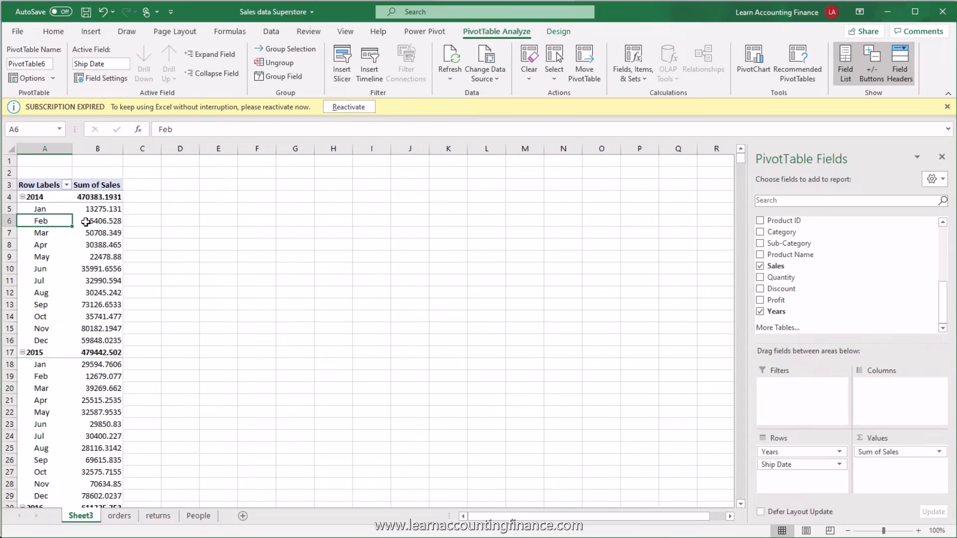
{"action": "left_click_drag", "start_coordinate": [85, 209], "coordinate": [80, 339]}
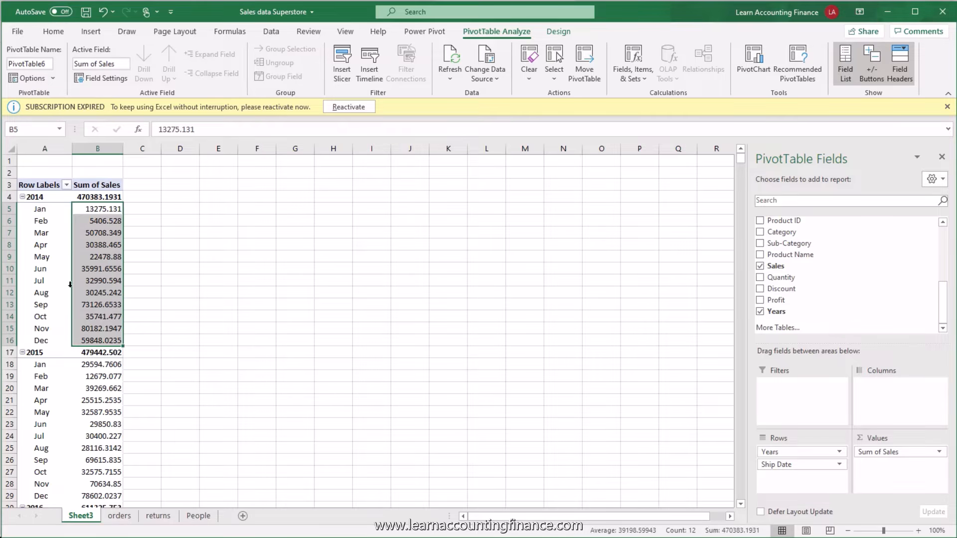
{"action": "left_click", "coordinate": [43, 197]}
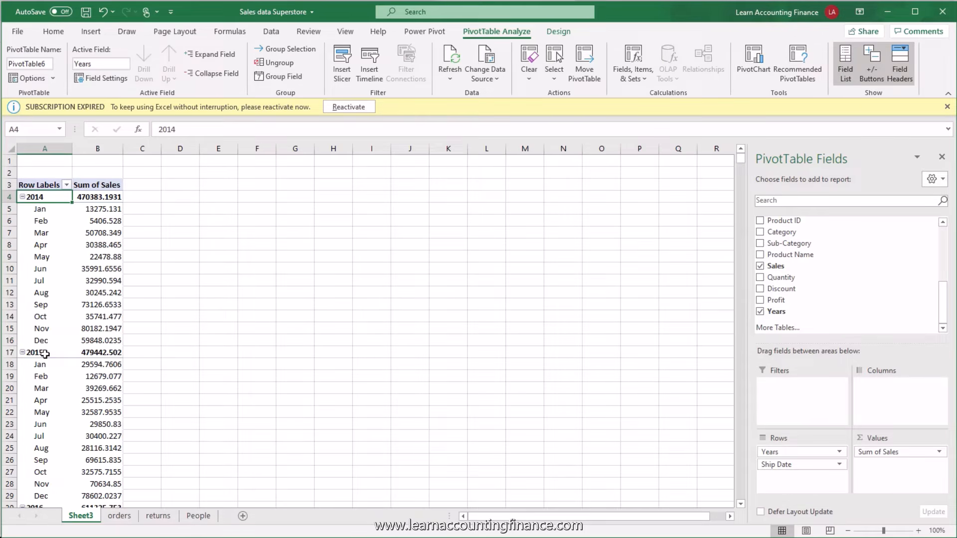
Filter the Years row labels to show only 2017 and 2018.
{"action": "left_click", "coordinate": [66, 185]}
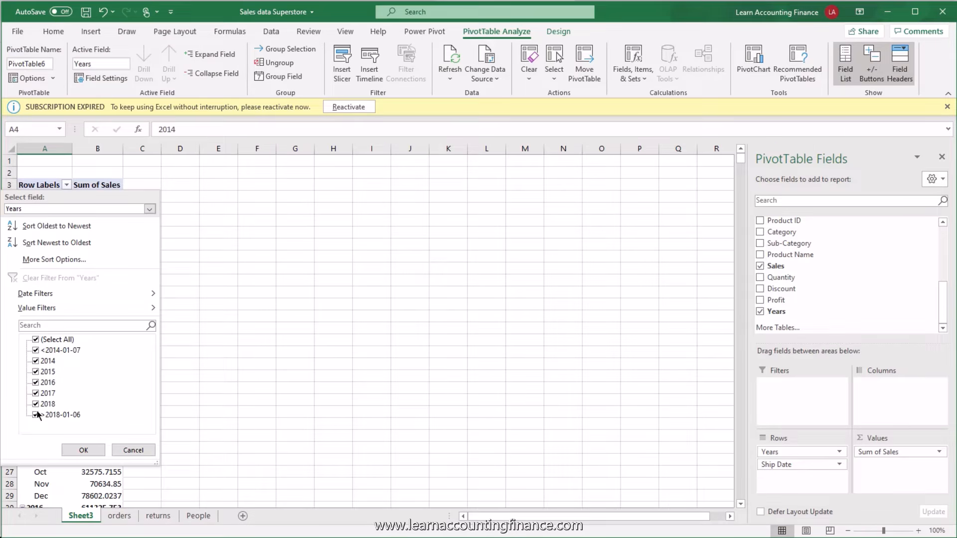
{"action": "left_click", "coordinate": [36, 341]}
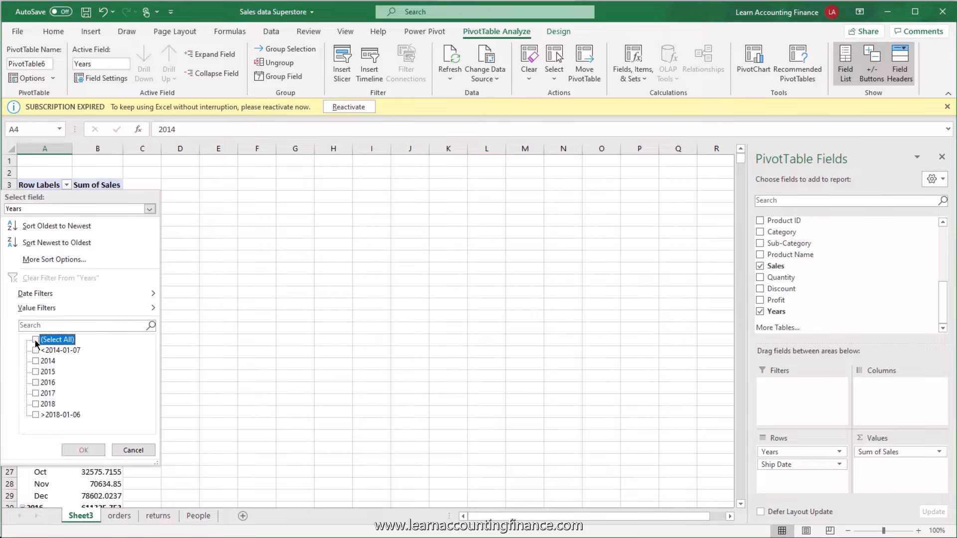
{"action": "left_click", "coordinate": [35, 393]}
{"action": "left_click", "coordinate": [35, 405]}
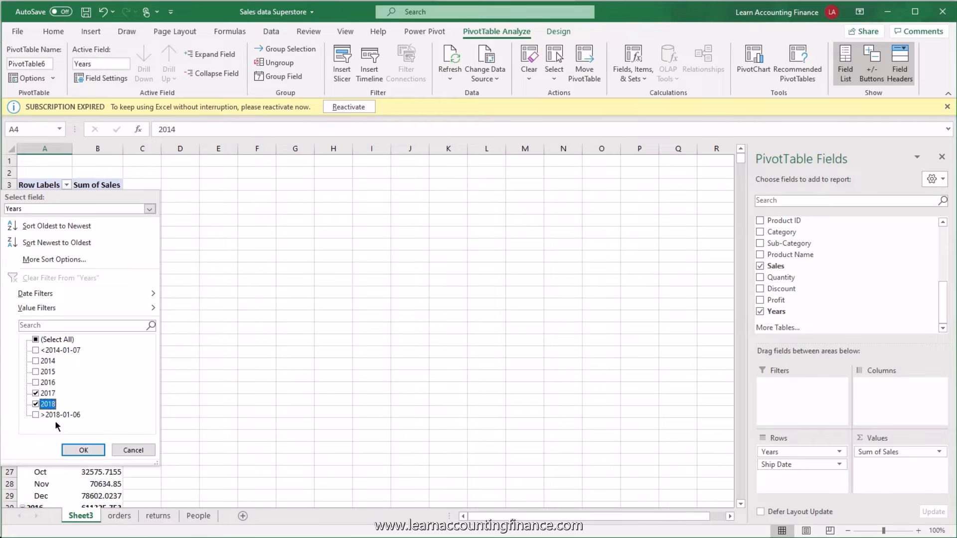
{"action": "left_click", "coordinate": [82, 450]}
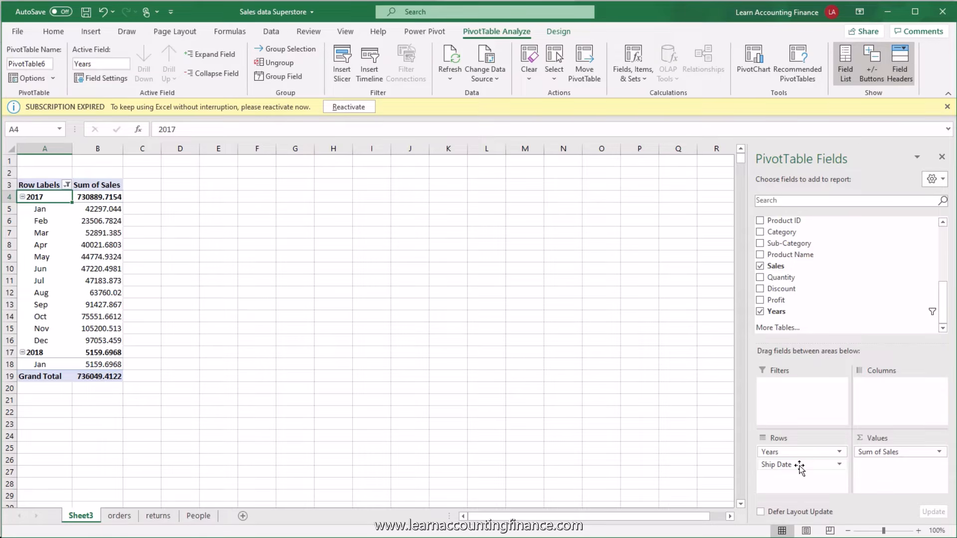
Move the Ship Date field from rows to columns so months run across the pivot table.
{"action": "left_click_drag", "start_coordinate": [799, 469], "coordinate": [882, 399]}
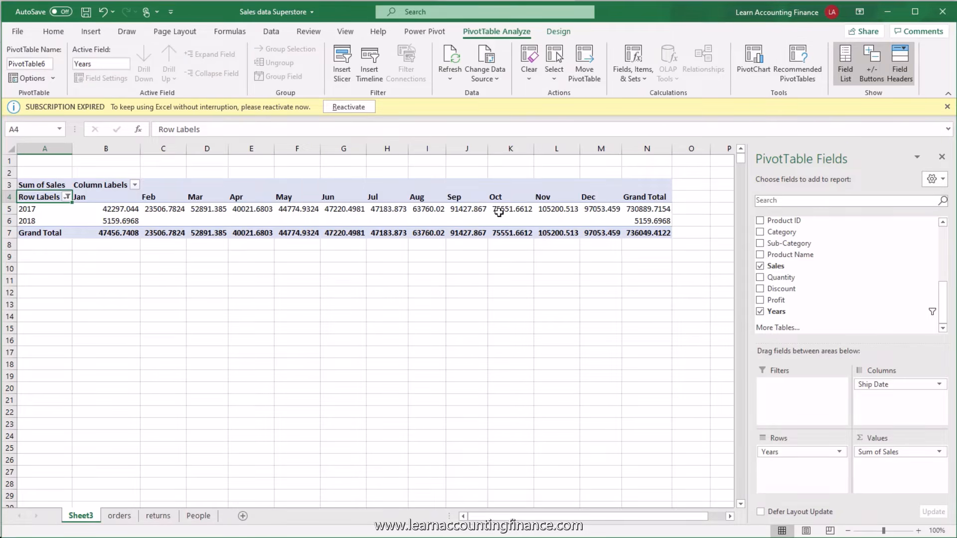
{"action": "left_click", "coordinate": [31, 210]}
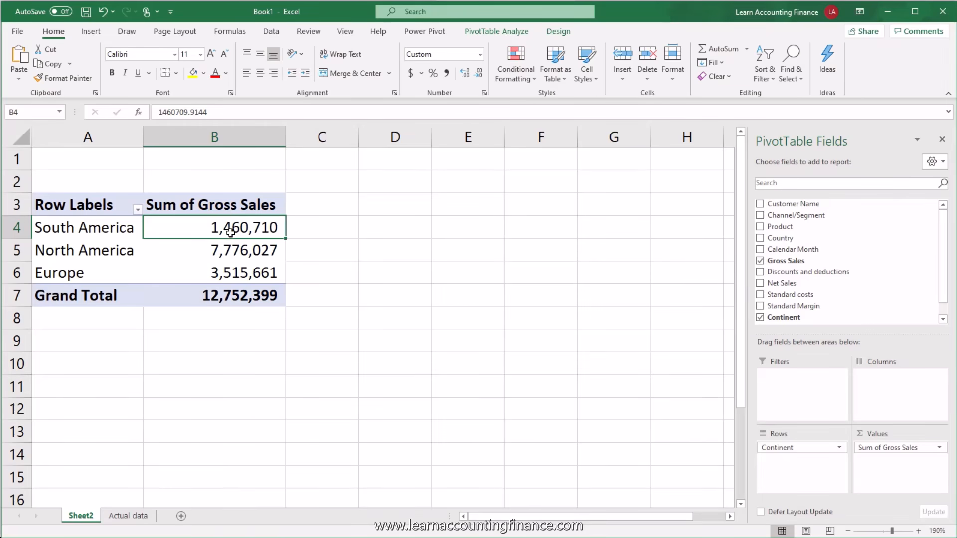
In the Book1 workbook, compare the continent pivot table on Sheet2 with the source columns on the Actual data sheet.
{"action": "mouse_move", "coordinate": [231, 230]}
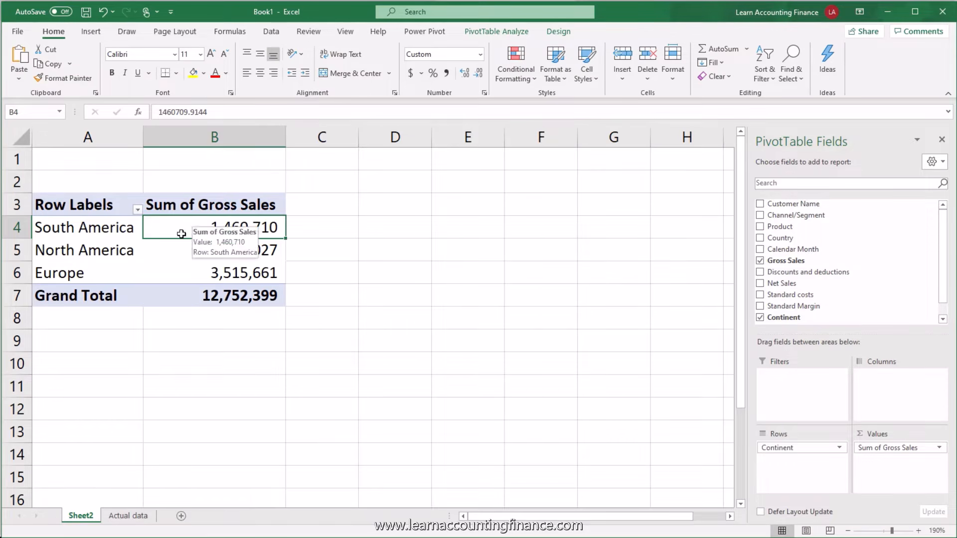
{"action": "left_click", "coordinate": [125, 518]}
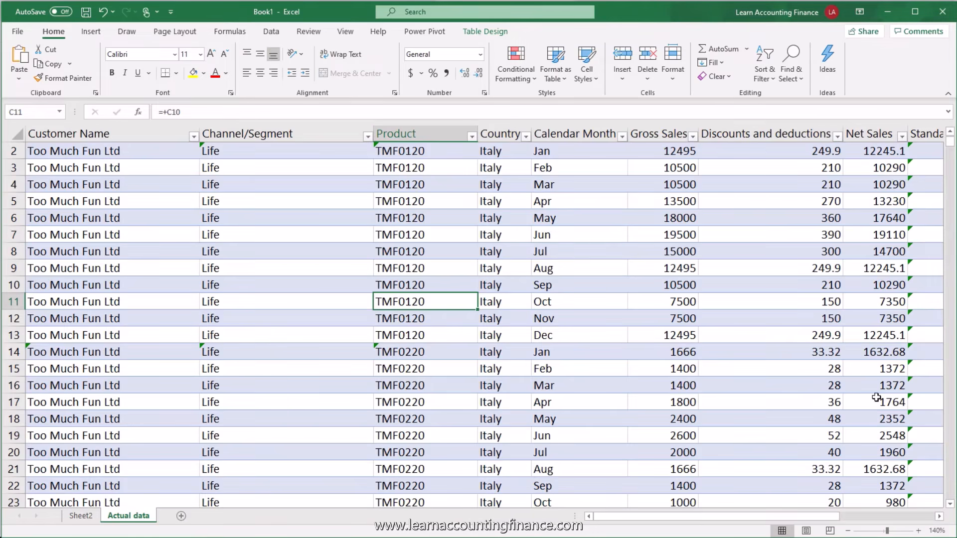
{"action": "left_click", "coordinate": [939, 516]}
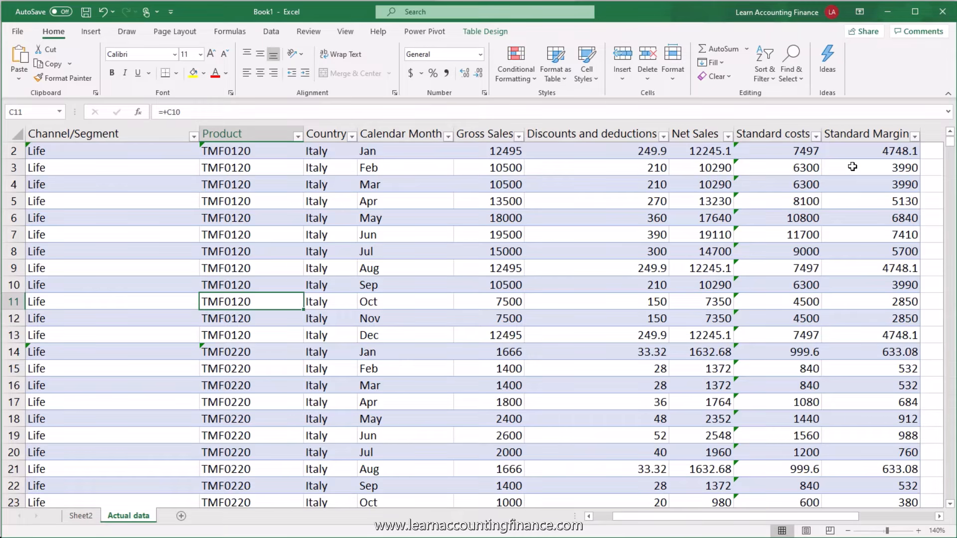
{"action": "left_click", "coordinate": [79, 516]}
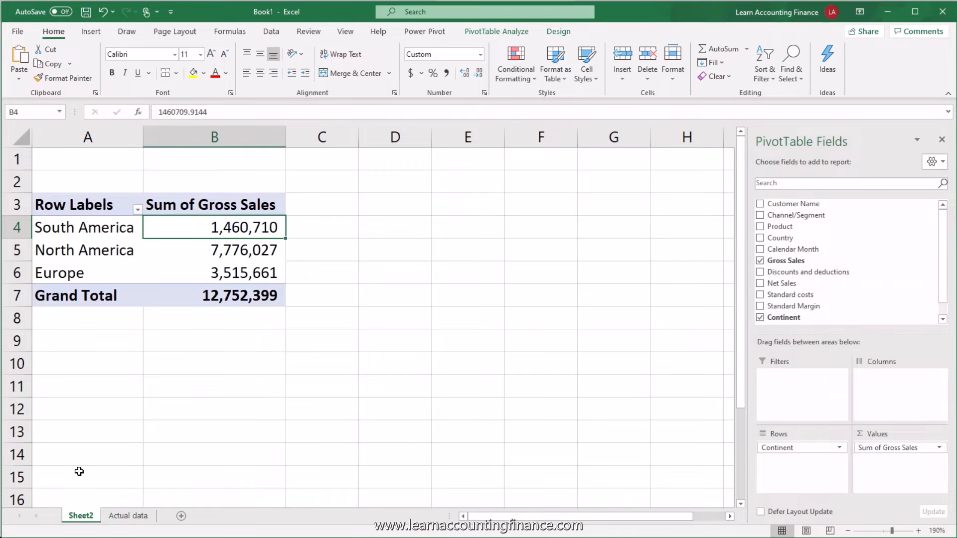
{"action": "left_click", "coordinate": [111, 517]}
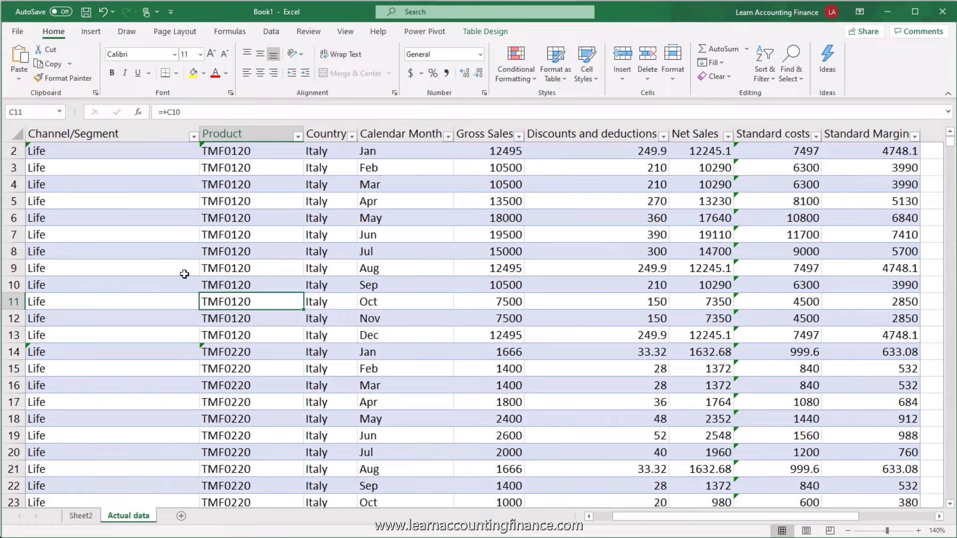
{"action": "left_click", "coordinate": [78, 517]}
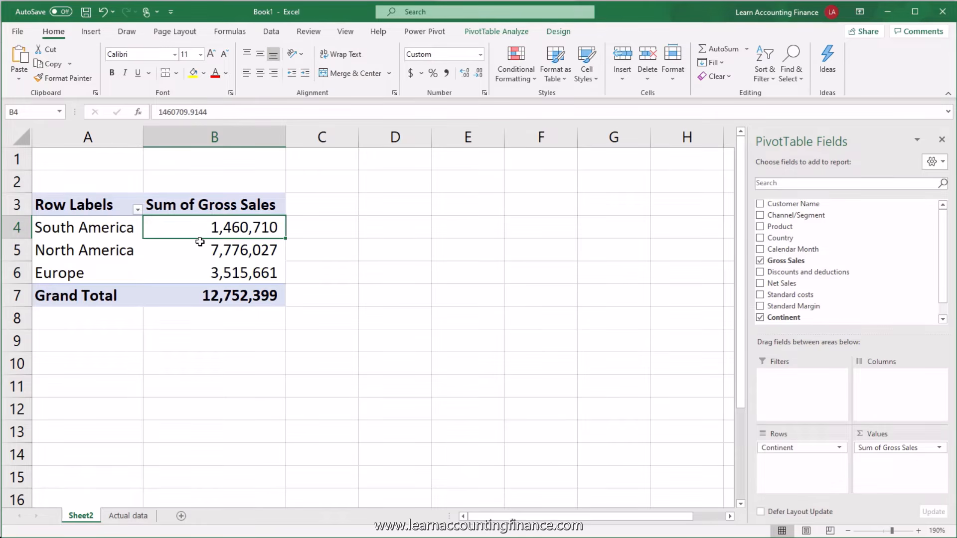
Replace Gross Sales with Net Sales in the pivot table values and add Standard Margin as a second value.
{"action": "mouse_move", "coordinate": [199, 243]}
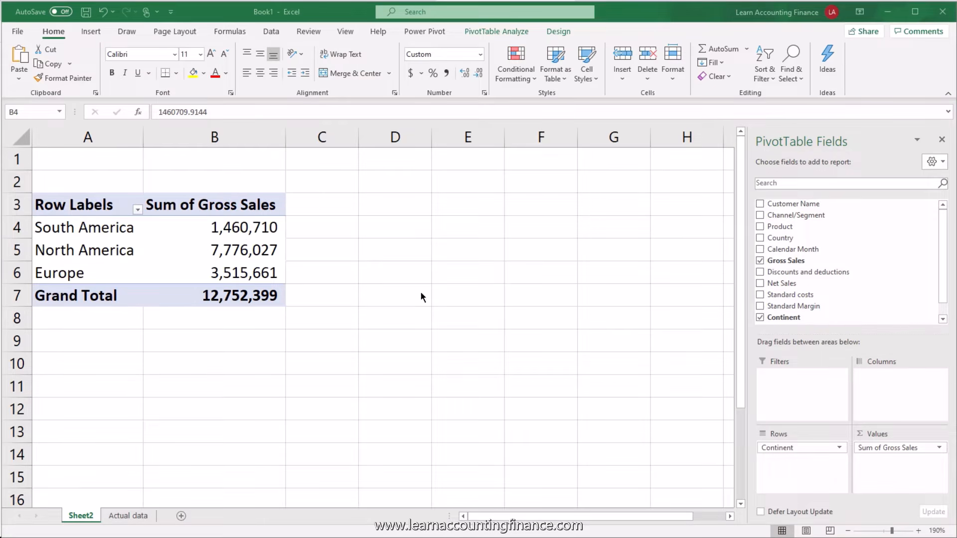
{"action": "left_click", "coordinate": [908, 447]}
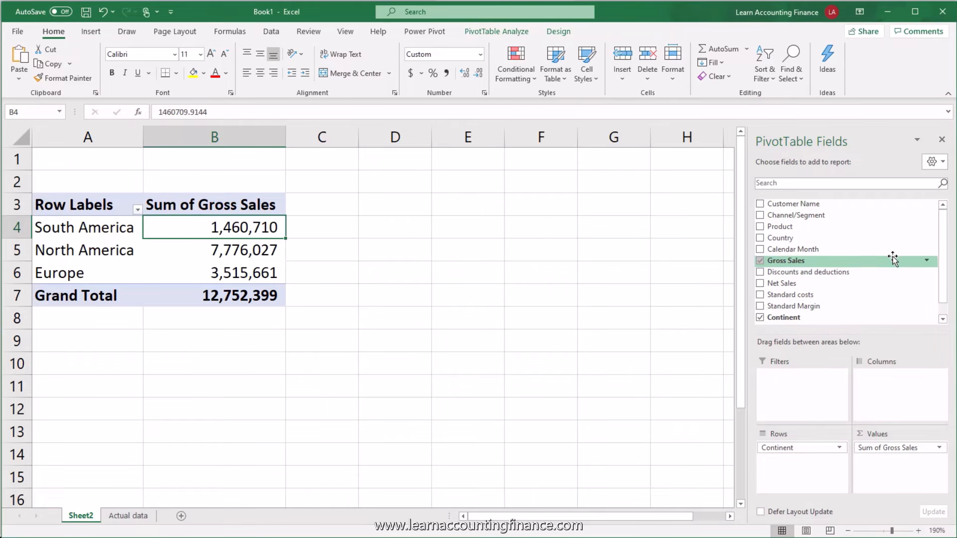
{"action": "left_click_drag", "start_coordinate": [889, 449], "coordinate": [806, 306]}
{"action": "left_click_drag", "start_coordinate": [788, 269], "coordinate": [890, 473]}
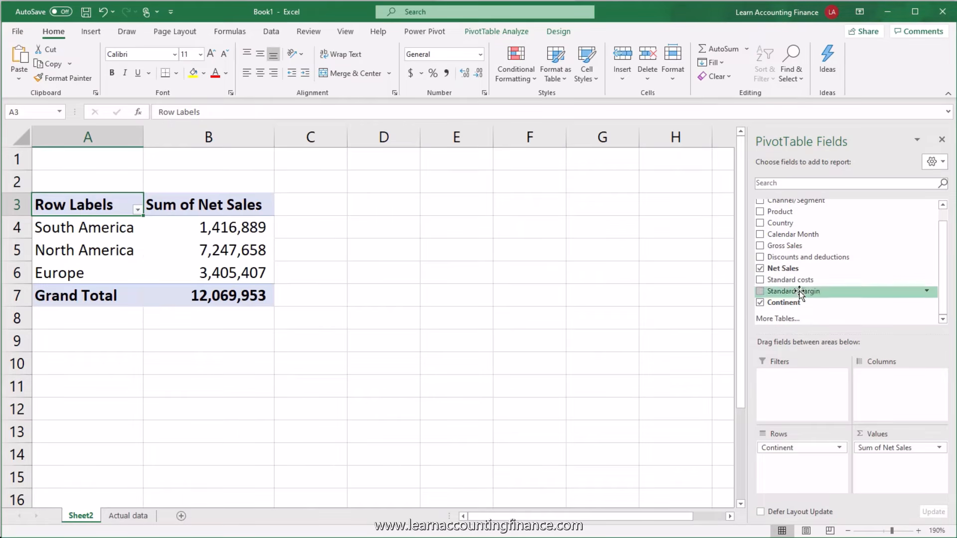
{"action": "left_click_drag", "start_coordinate": [799, 291], "coordinate": [874, 473]}
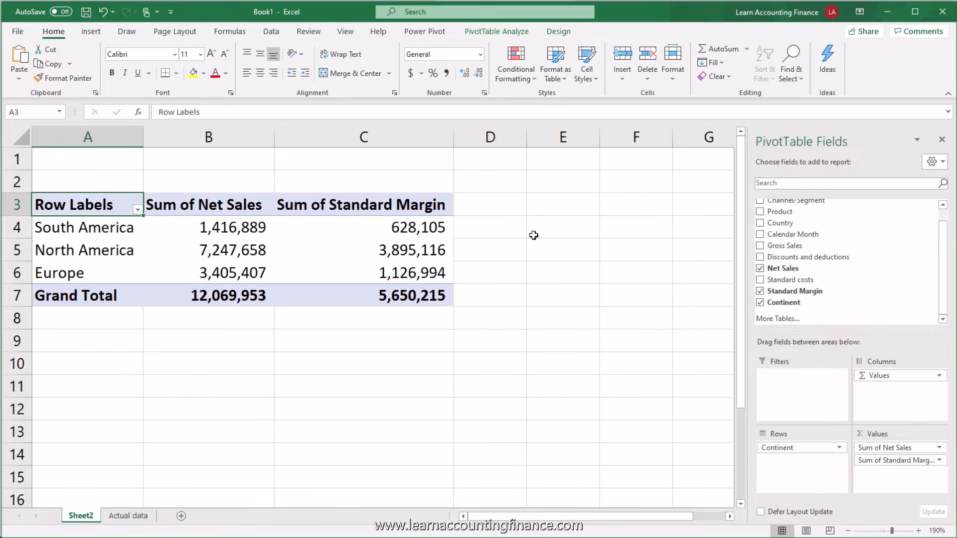
Start a calculated field for the pivot table named Standard Margin % and clear the default zero from its formula.
{"action": "left_click", "coordinate": [411, 228]}
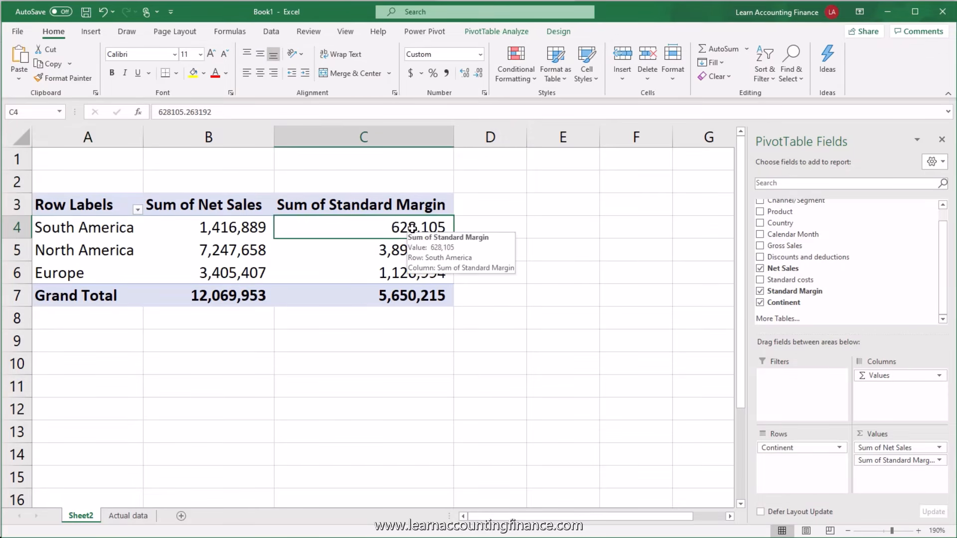
{"action": "left_click", "coordinate": [502, 33]}
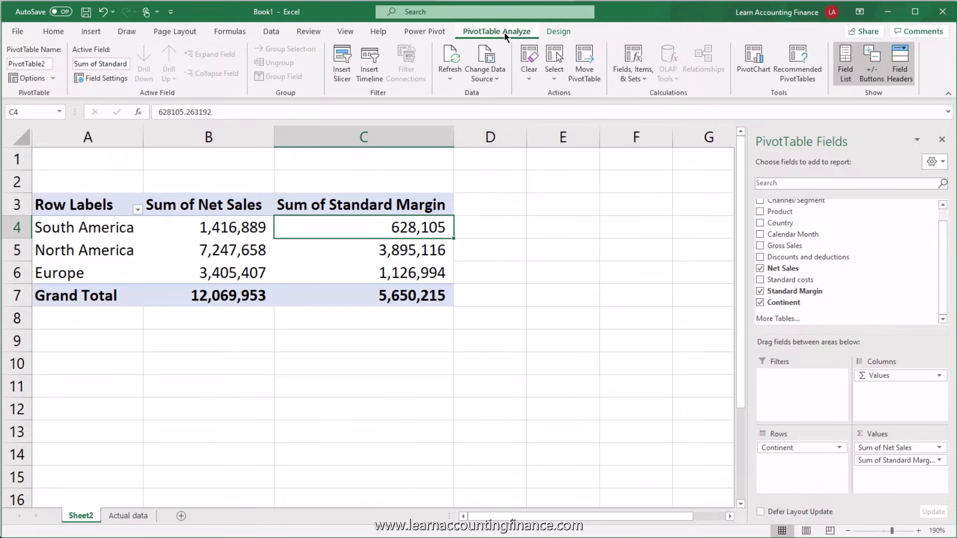
{"action": "left_click", "coordinate": [645, 80]}
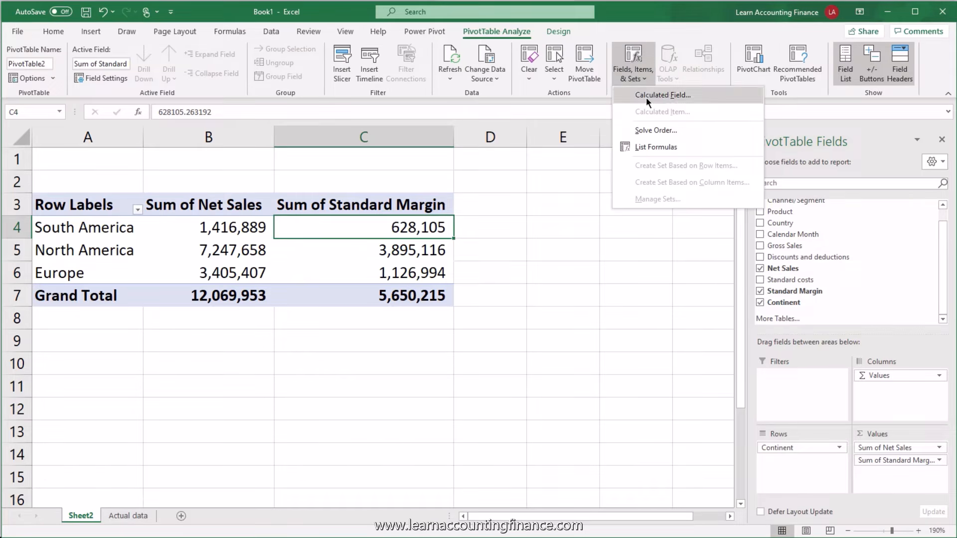
{"action": "left_click", "coordinate": [645, 95]}
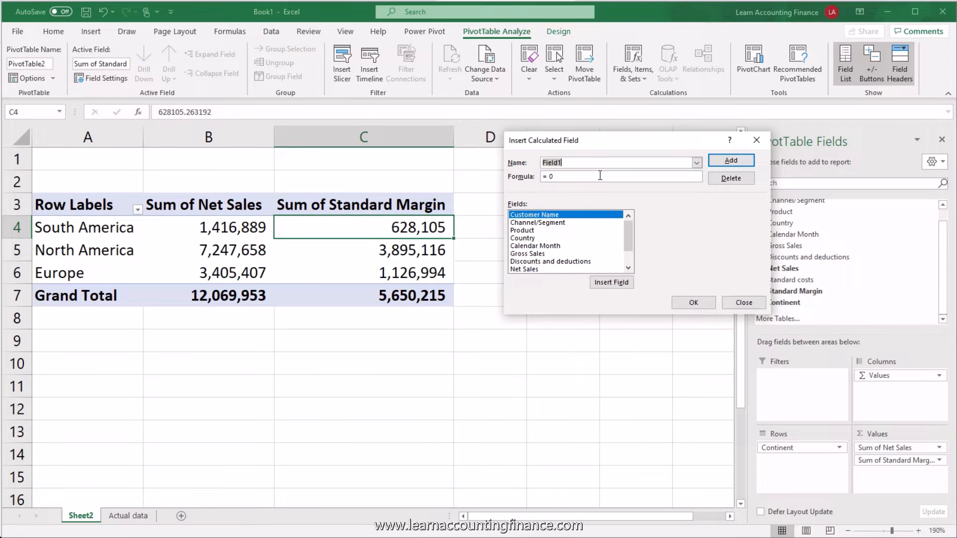
{"action": "type", "text": "Standard Mar"}
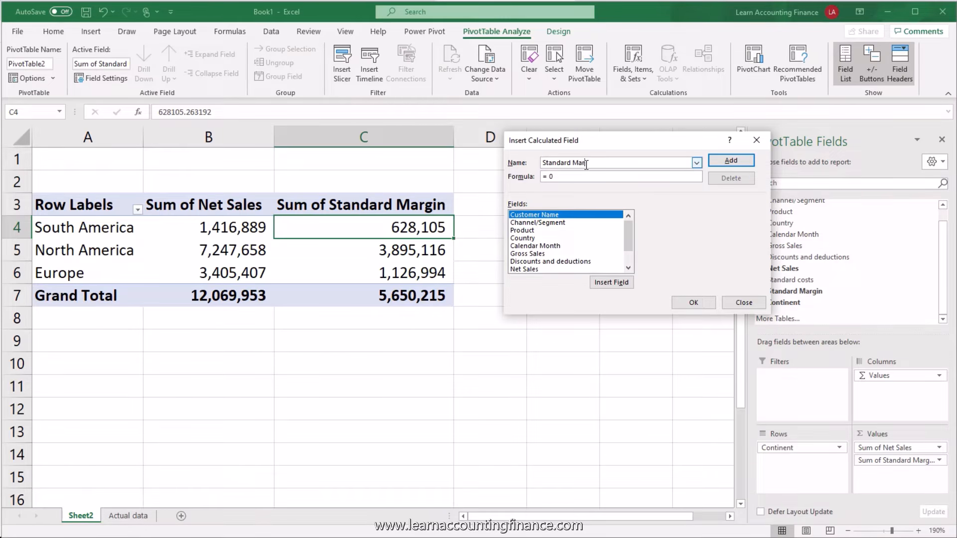
{"action": "type", "text": "gin %"}
{"action": "key", "text": "BackSpace"}
{"action": "key", "text": "BackSpace"}
Set the Standard Margin % formula to Standard Margin divided by Net Sales and add the calculated field to the pivot table.
{"action": "left_click_drag", "start_coordinate": [628, 238], "coordinate": [628, 257]}
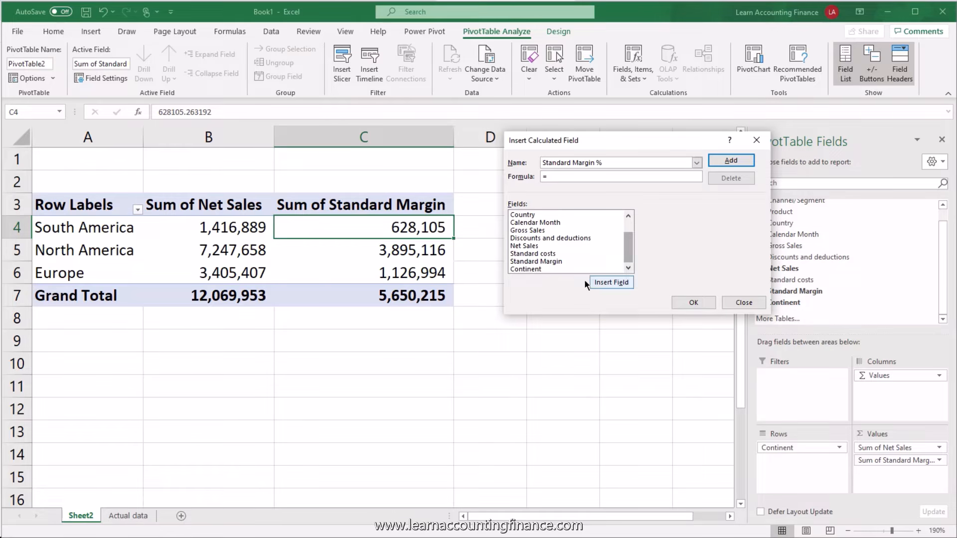
{"action": "double_click", "coordinate": [543, 261]}
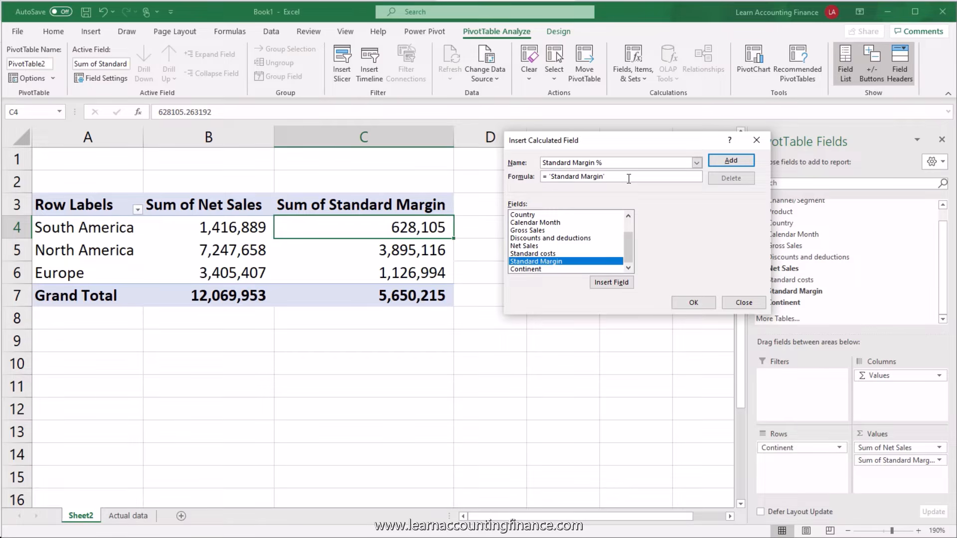
{"action": "type", "text": "/"}
{"action": "double_click", "coordinate": [530, 247]}
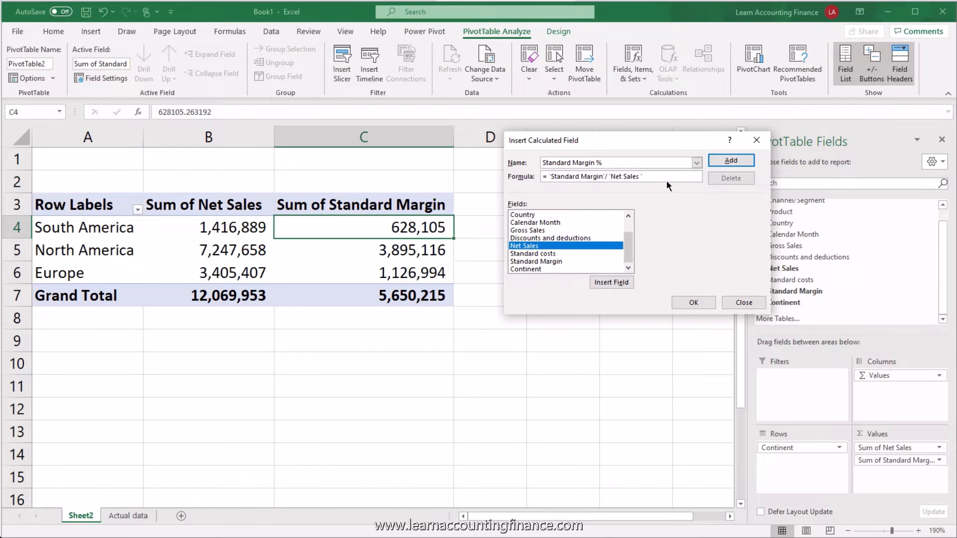
{"action": "left_click", "coordinate": [722, 161]}
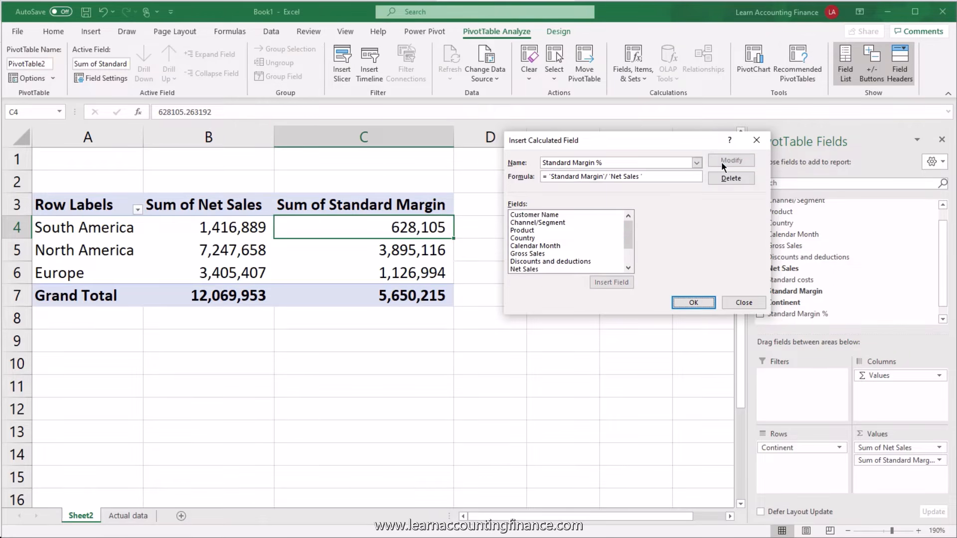
{"action": "left_click_drag", "start_coordinate": [630, 231], "coordinate": [630, 263]}
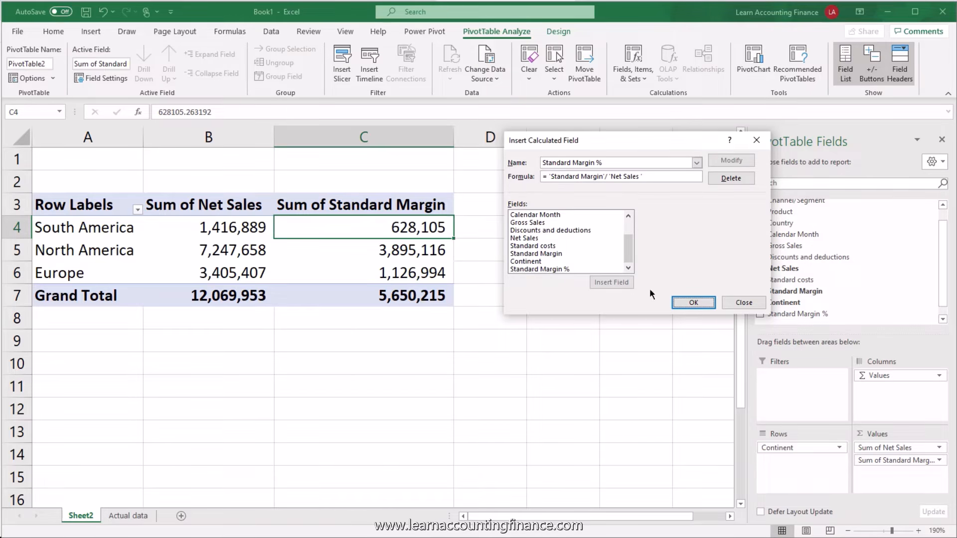
{"action": "left_click", "coordinate": [694, 302]}
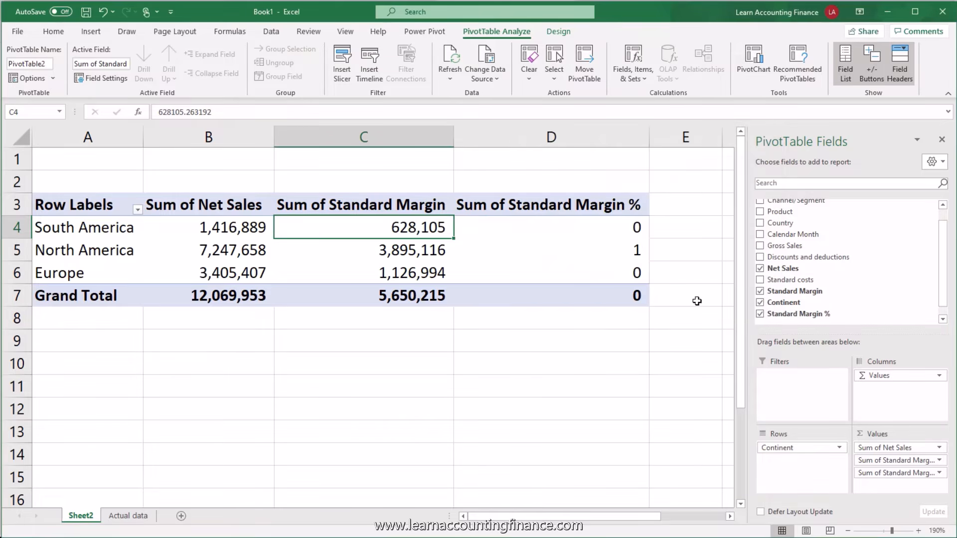
Format the Standard Margin % values in D4:D7 as percentages.
{"action": "mouse_move", "coordinate": [623, 227]}
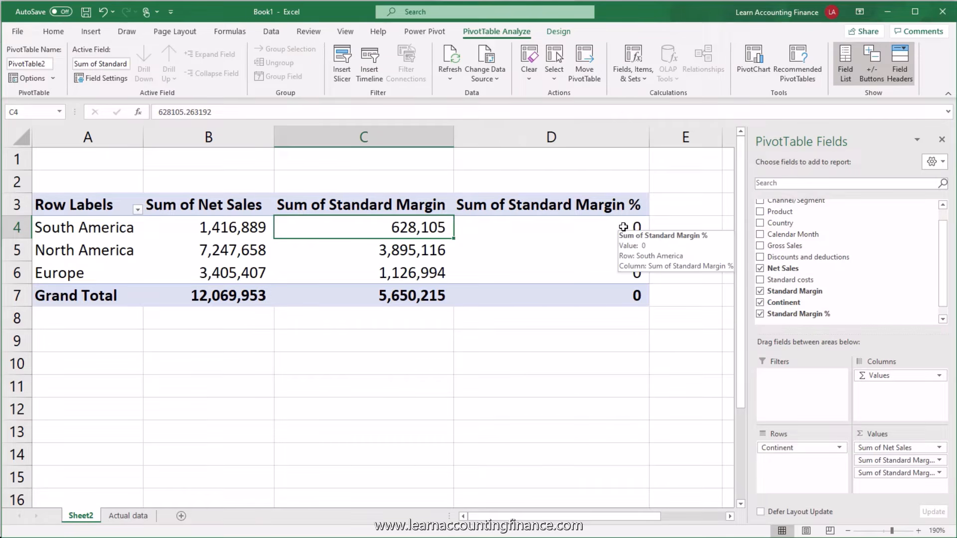
{"action": "left_click_drag", "start_coordinate": [602, 223], "coordinate": [603, 289]}
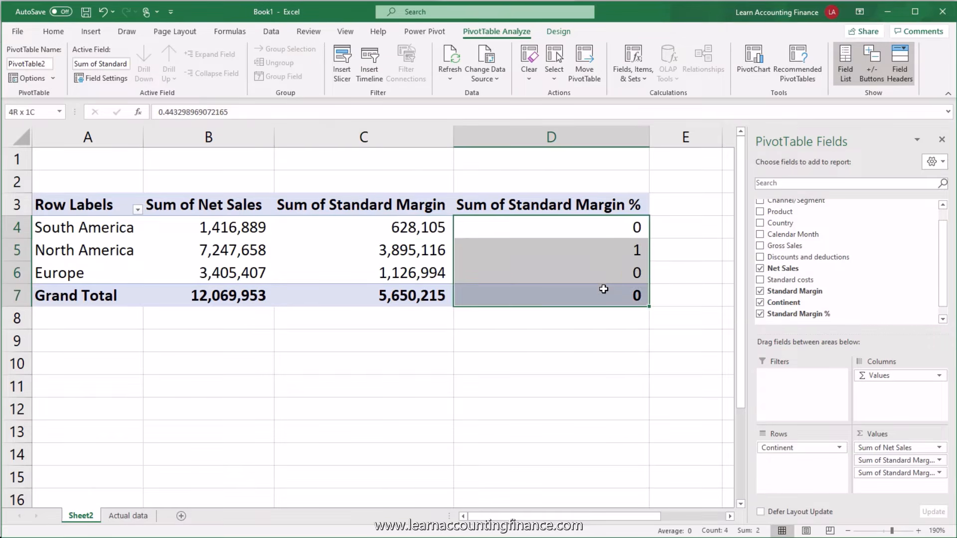
{"action": "left_click", "coordinate": [50, 32]}
{"action": "left_click", "coordinate": [431, 73]}
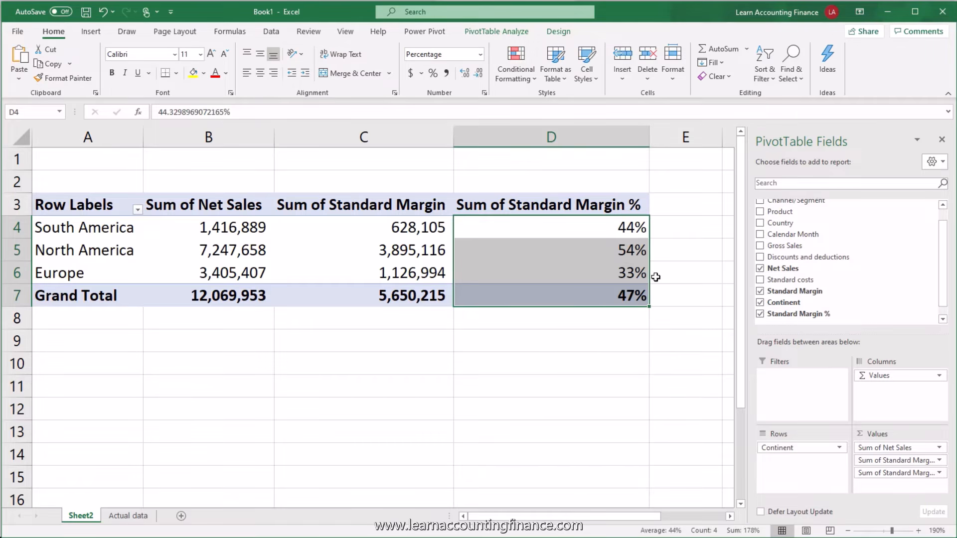
In E4, divide South America's Standard Margin by its Net Sales as a check and format the result as a percentage.
{"action": "left_click", "coordinate": [673, 222]}
{"action": "type", "text": "+"}
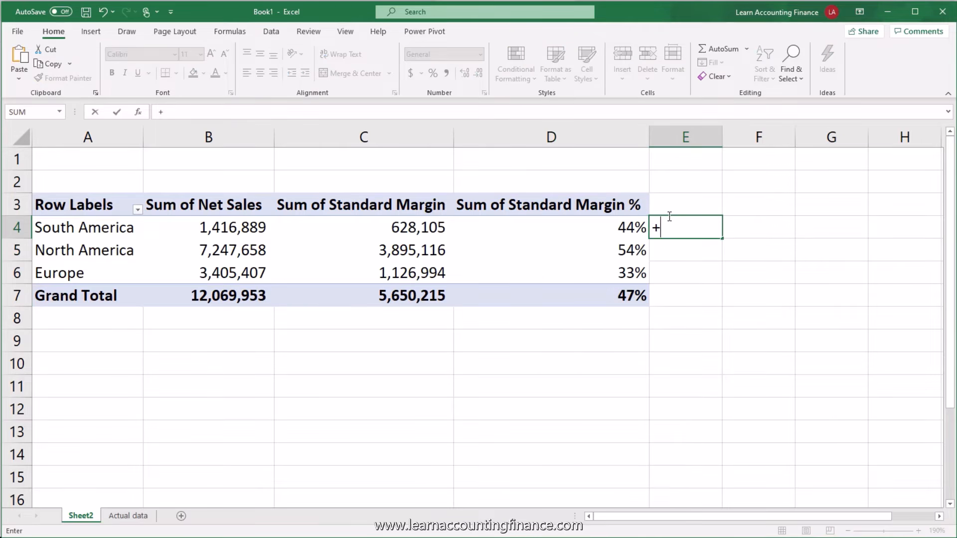
{"action": "key", "text": "Left"}
{"action": "key", "text": "Left"}
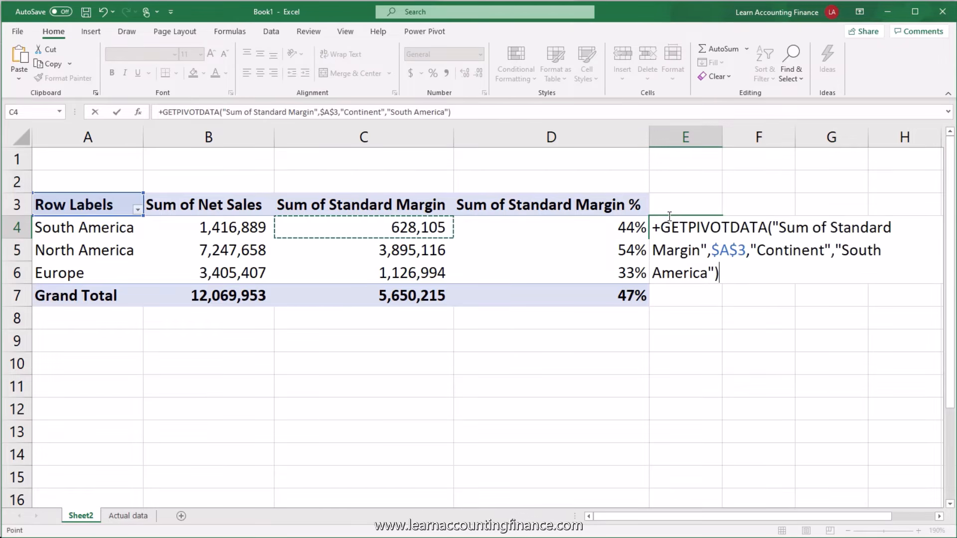
{"action": "type", "text": "/"}
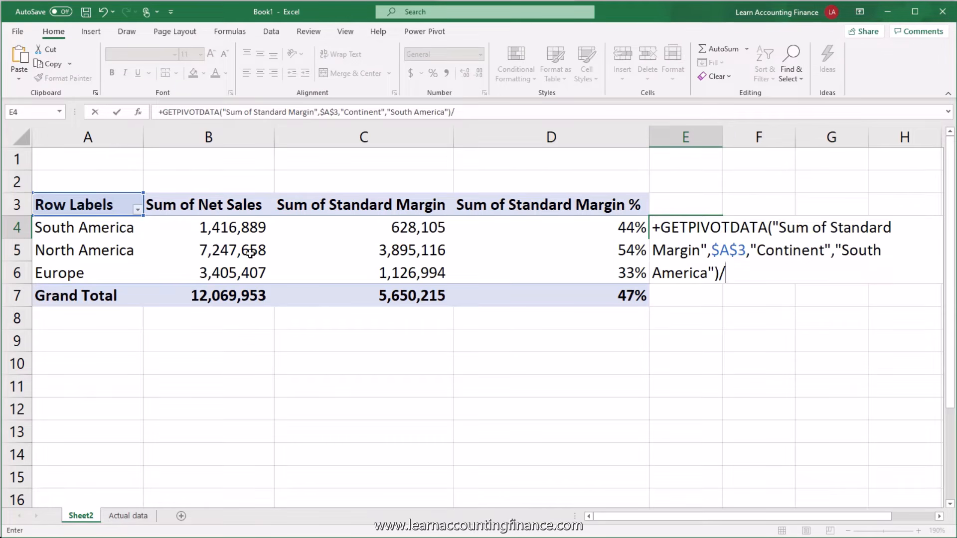
{"action": "left_click", "coordinate": [252, 227]}
{"action": "key", "text": "Return"}
{"action": "key", "text": "Up"}
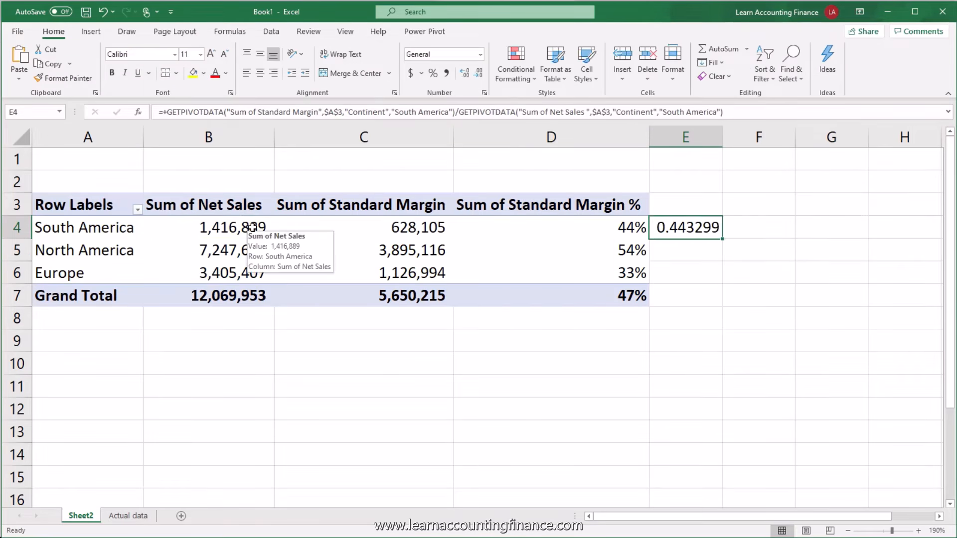
{"action": "left_click", "coordinate": [432, 74]}
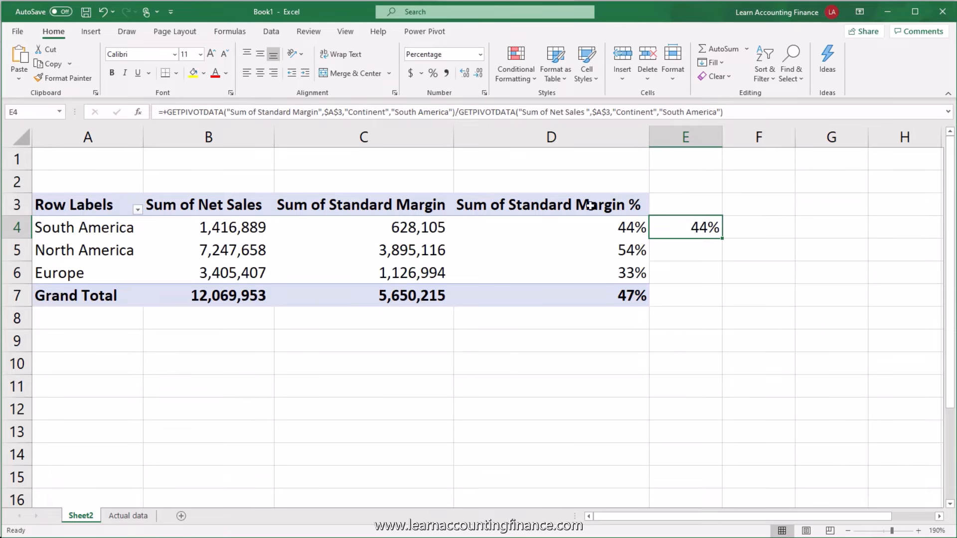
In F4, subtract E4 from South America's Standard Margin % to compare both results, and clear the check formulas.
{"action": "left_click", "coordinate": [764, 225]}
{"action": "type", "text": "+"}
{"action": "key", "text": "Left"}
{"action": "key", "text": "Left"}
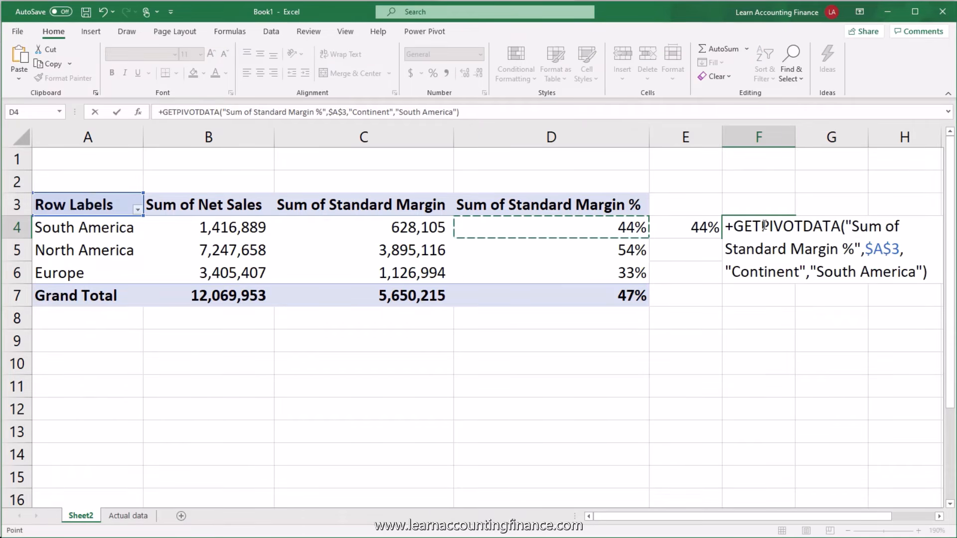
{"action": "type", "text": "-"}
{"action": "key", "text": "Left"}
{"action": "key", "text": "Return"}
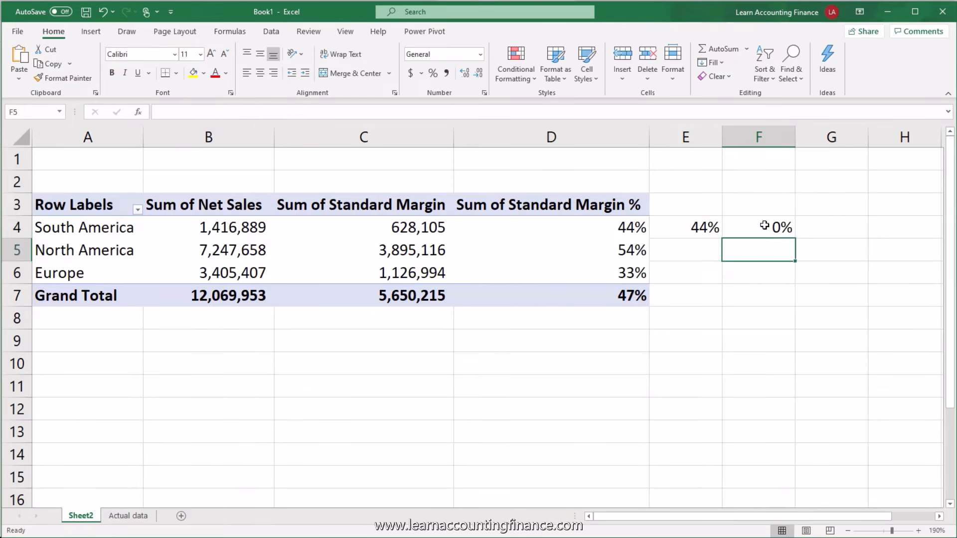
{"action": "key", "text": "Up"}
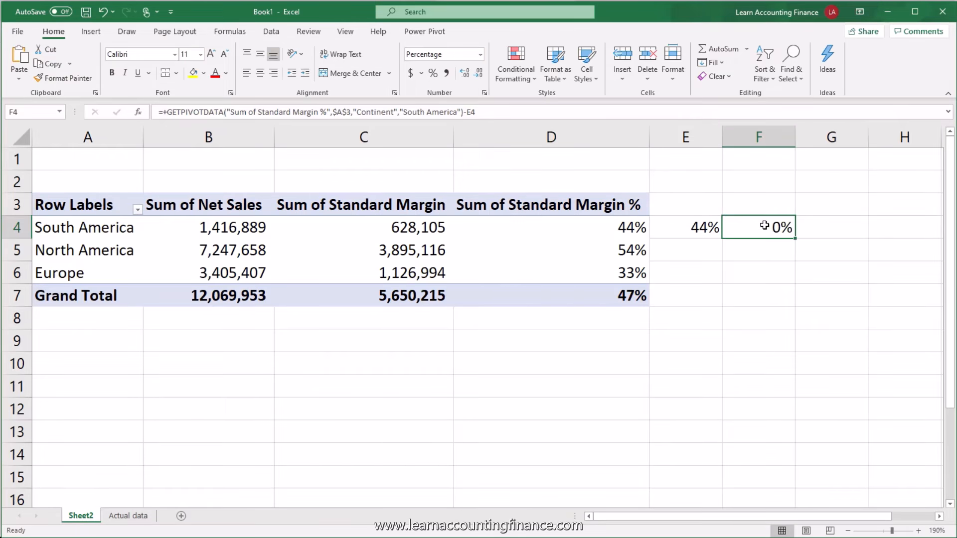
{"action": "key", "text": "Delete"}
{"action": "key", "text": "Left"}
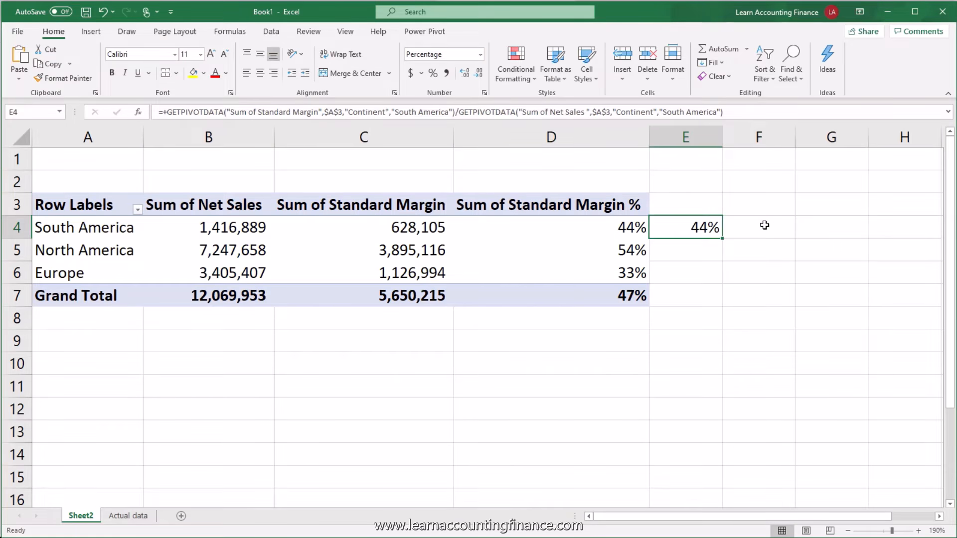
Add the Country field to the pivot table rows beneath Continent and compare the margin percentages by country.
{"action": "left_click", "coordinate": [113, 227]}
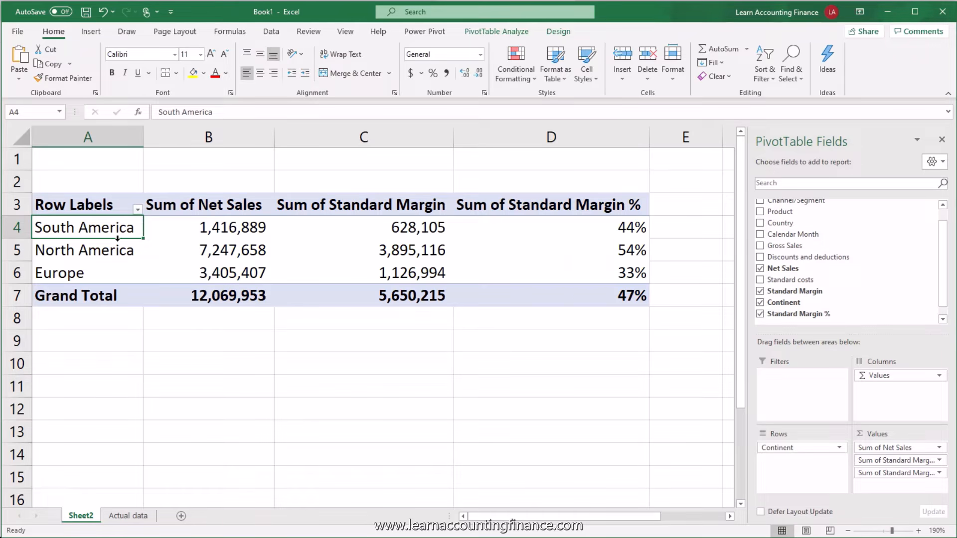
{"action": "left_click_drag", "start_coordinate": [807, 223], "coordinate": [809, 468]}
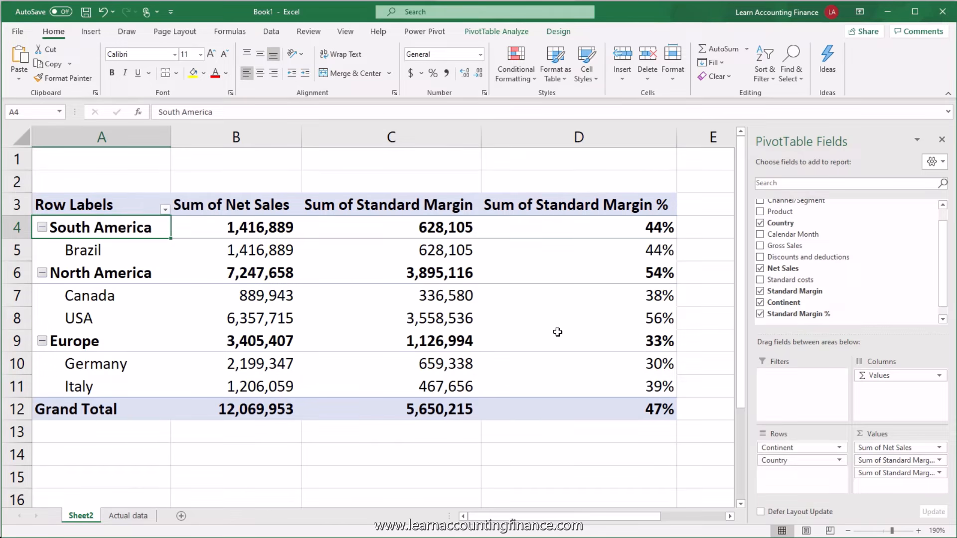
{"action": "mouse_move", "coordinate": [668, 315]}
{"action": "mouse_move", "coordinate": [643, 302]}
{"action": "mouse_move", "coordinate": [81, 325]}
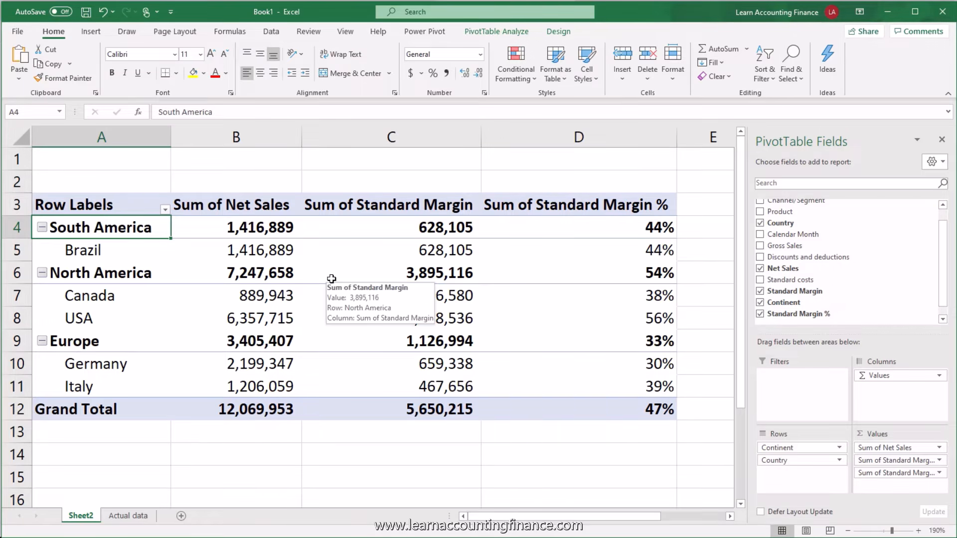
{"action": "mouse_move", "coordinate": [248, 316]}
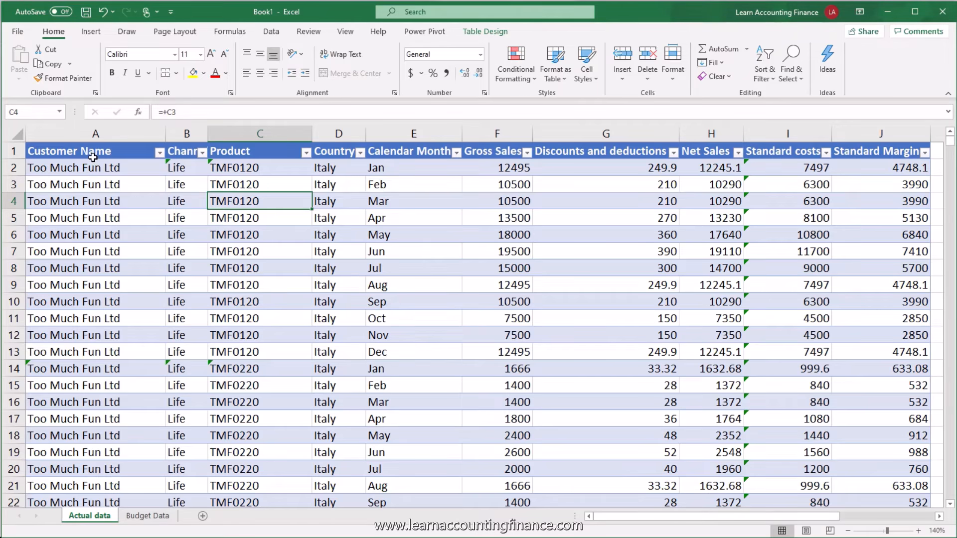
Compare the tables on the Actual data and Budget Data sheets, examining the budget's Country and Calendar Month columns.
{"action": "left_click", "coordinate": [140, 517]}
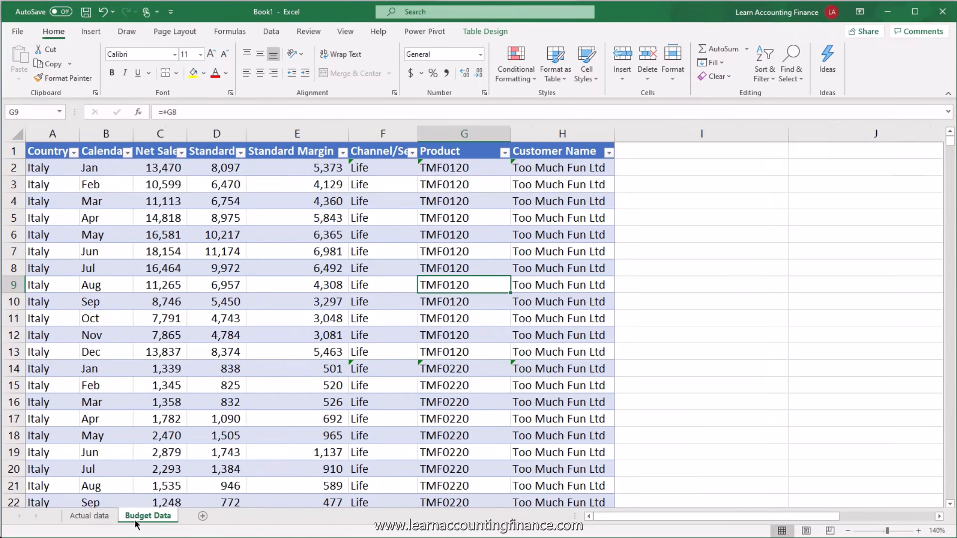
{"action": "left_click", "coordinate": [85, 519]}
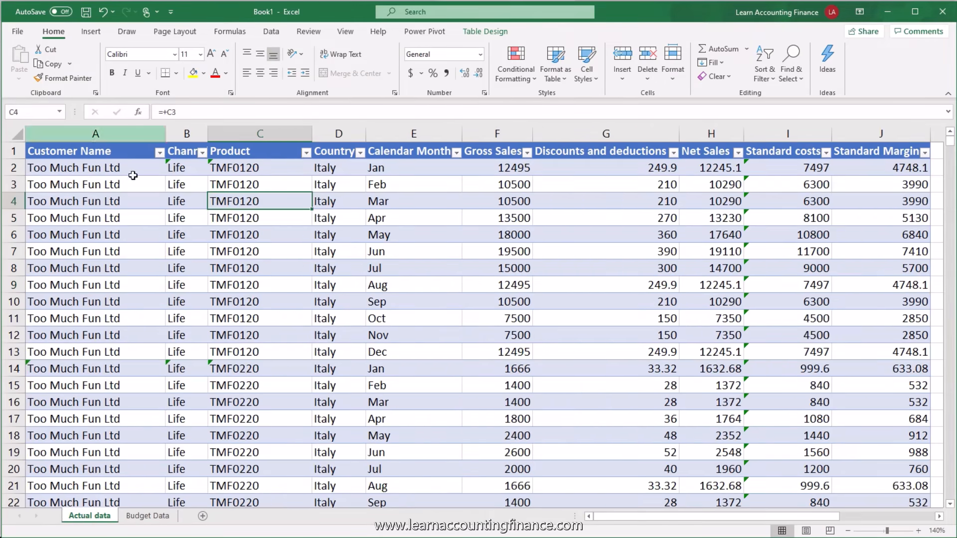
{"action": "left_click", "coordinate": [140, 514]}
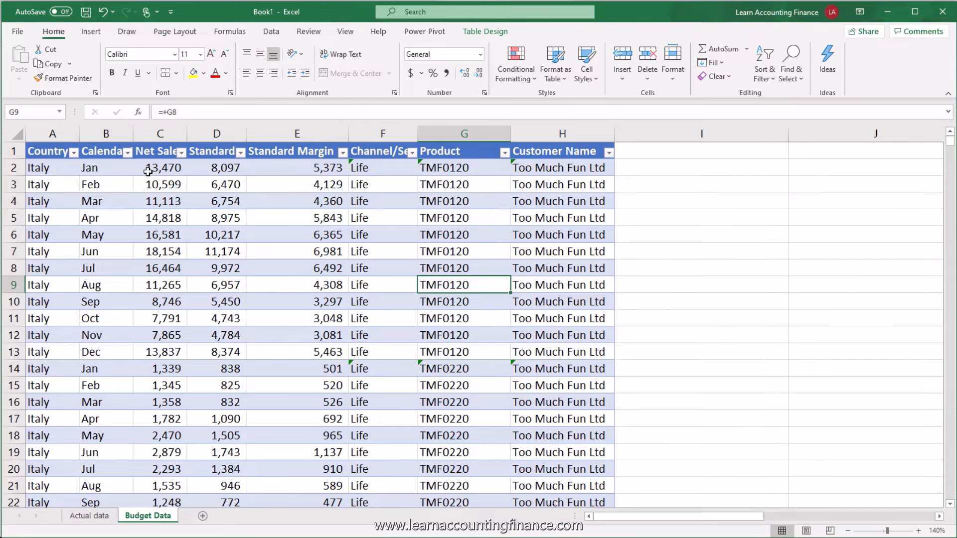
{"action": "left_click", "coordinate": [56, 150]}
{"action": "left_click", "coordinate": [107, 145]}
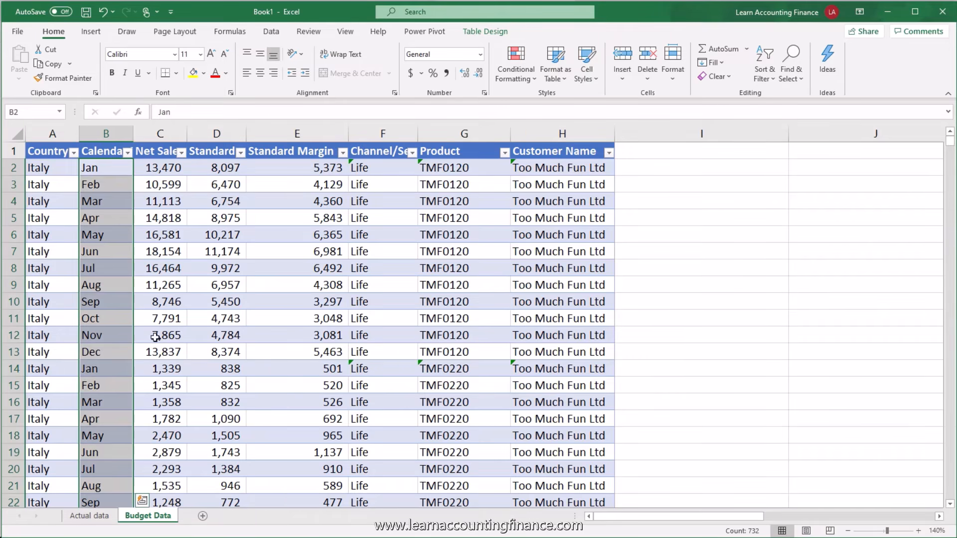
Examine the Gross Sales and Discounts and deductions columns on the Actual data sheet and compare them with the Budget Data sheet.
{"action": "left_click", "coordinate": [83, 517]}
{"action": "left_click", "coordinate": [80, 151]}
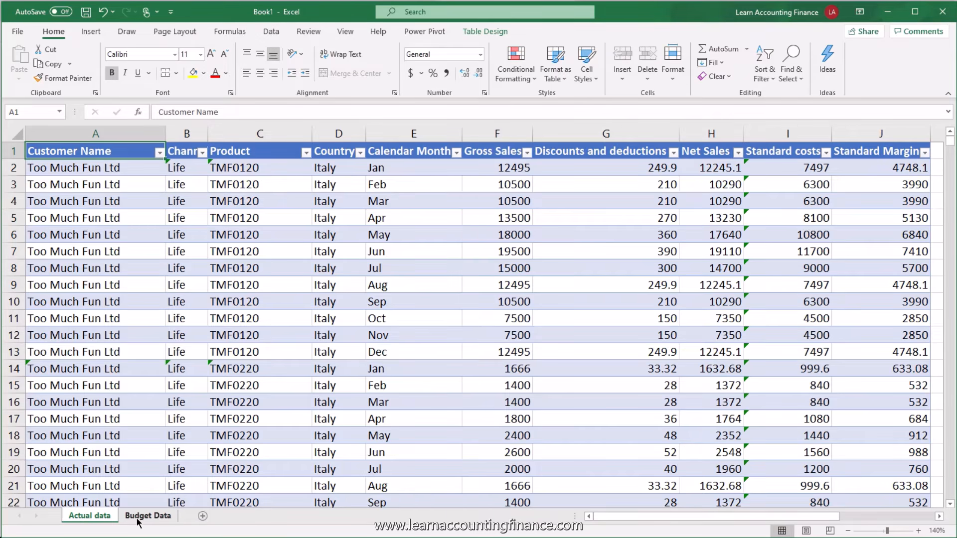
{"action": "left_click_drag", "start_coordinate": [497, 134], "coordinate": [604, 140]}
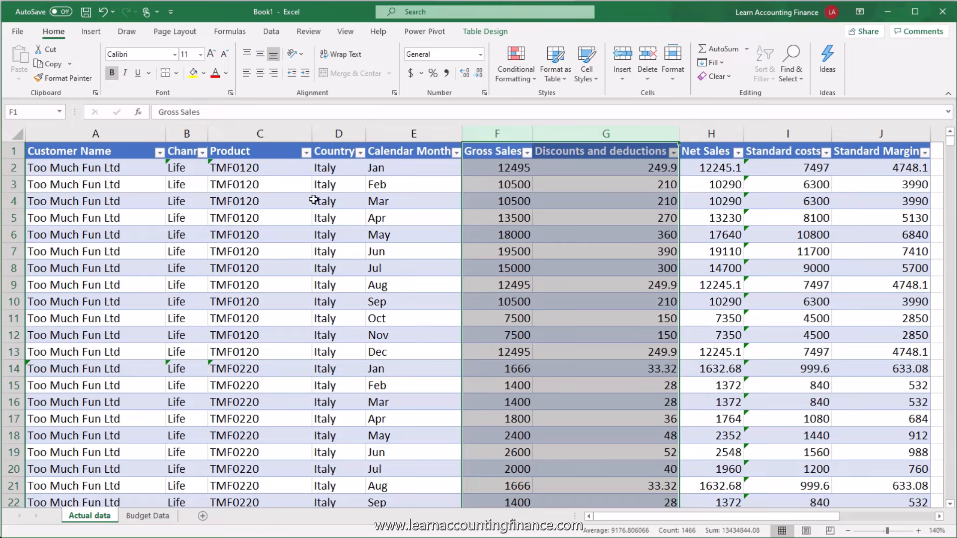
{"action": "left_click", "coordinate": [150, 520]}
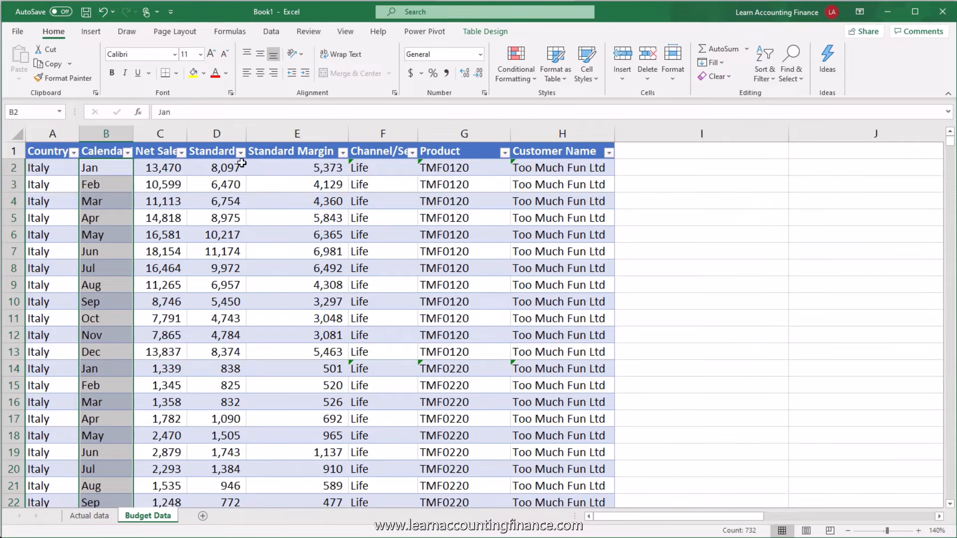
Check the Net Sales and Standard costs columns on Budget Data, and widen the Standard costs column to fit its contents.
{"action": "left_click", "coordinate": [163, 134]}
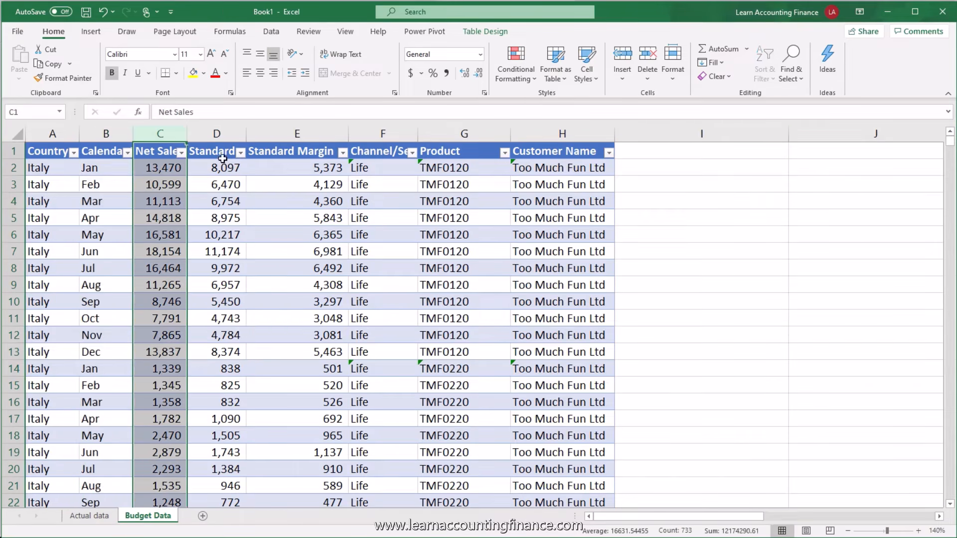
{"action": "left_click", "coordinate": [220, 133]}
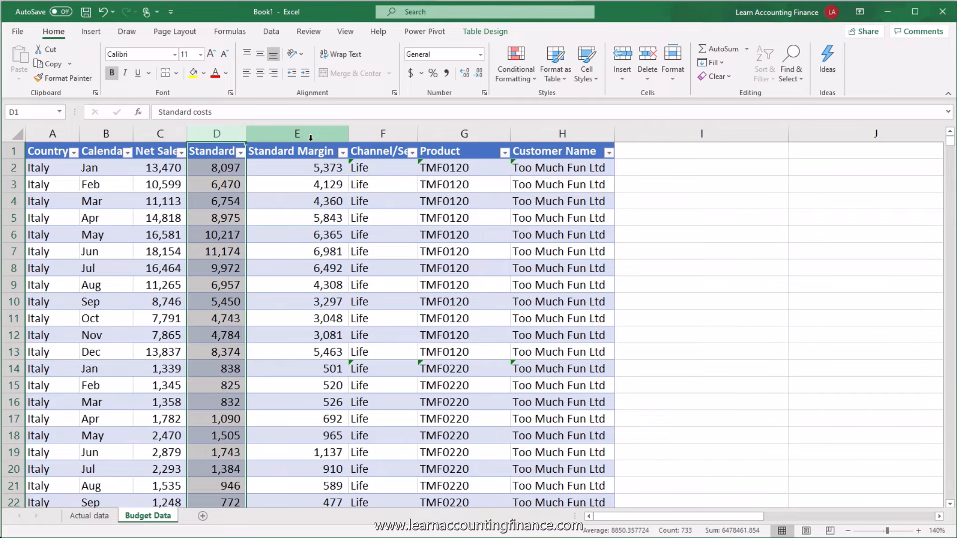
{"action": "double_click", "coordinate": [245, 134]}
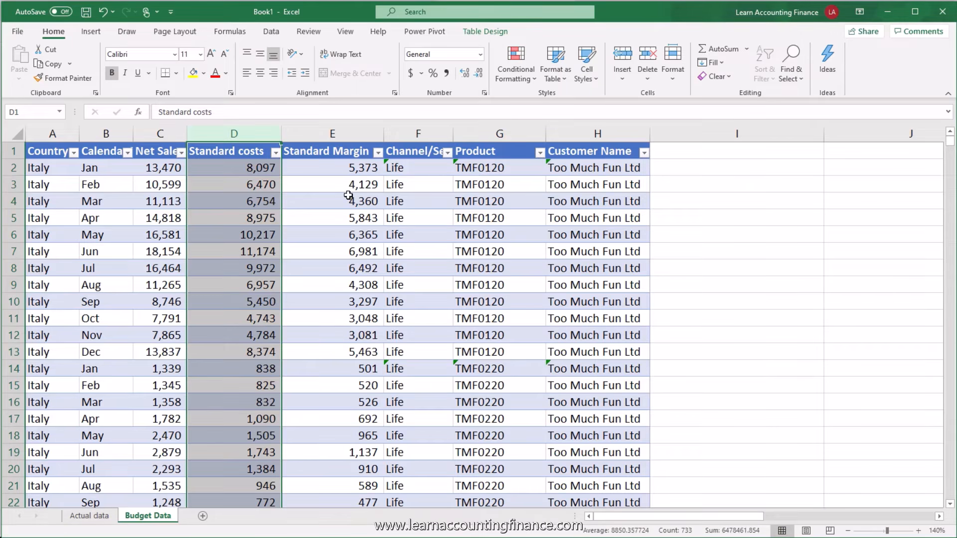
Inspect the Customer Name column on the Actual data sheet down to its last row and return to the first record.
{"action": "left_click", "coordinate": [83, 519]}
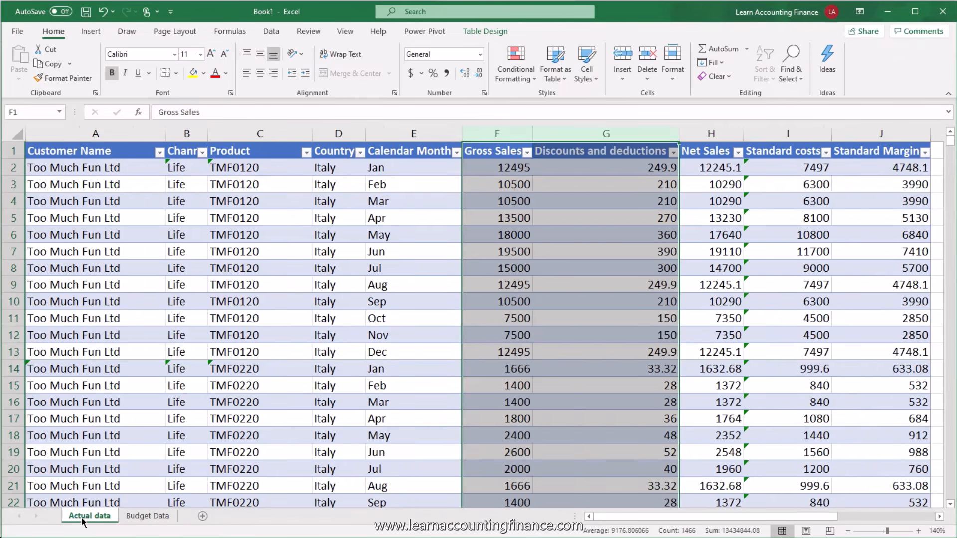
{"action": "left_click", "coordinate": [115, 340]}
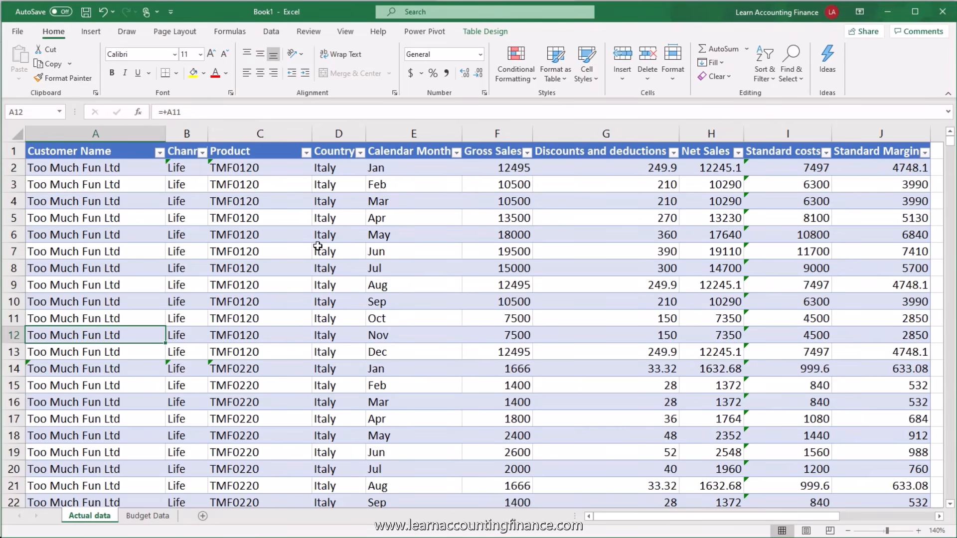
{"action": "key", "text": "ctrl+Down"}
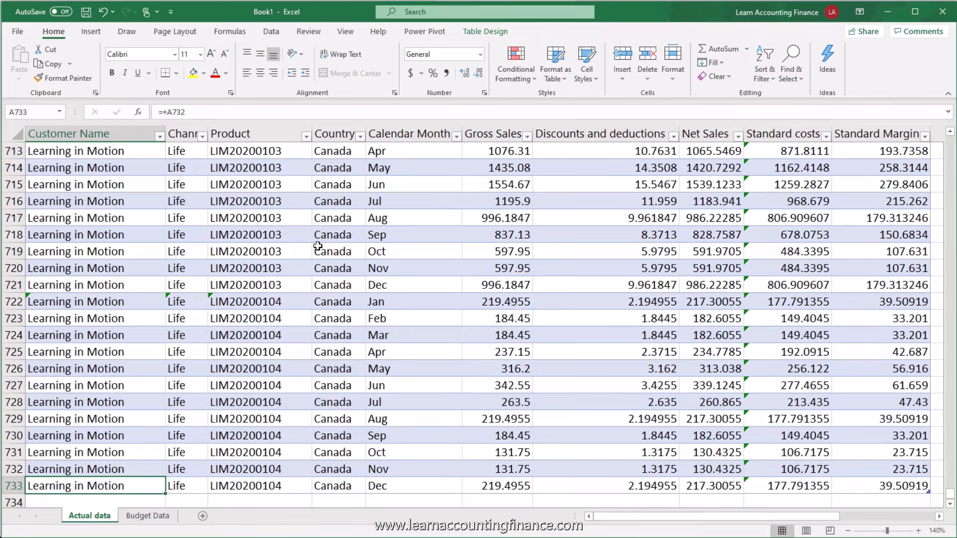
{"action": "key", "text": "ctrl+Up"}
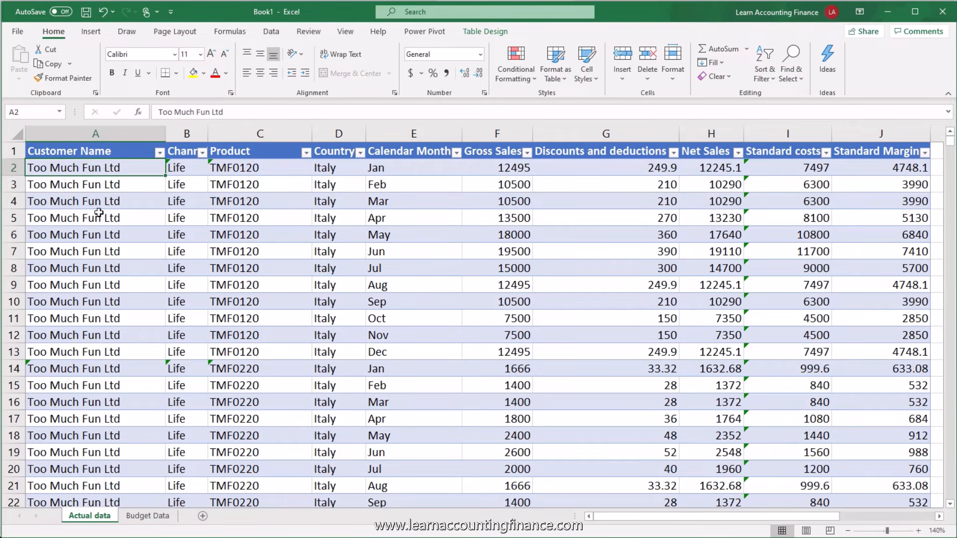
Freeze the panes at C2 on the Actual data sheet and check the frozen headers against the table's last rows.
{"action": "left_click", "coordinate": [243, 169]}
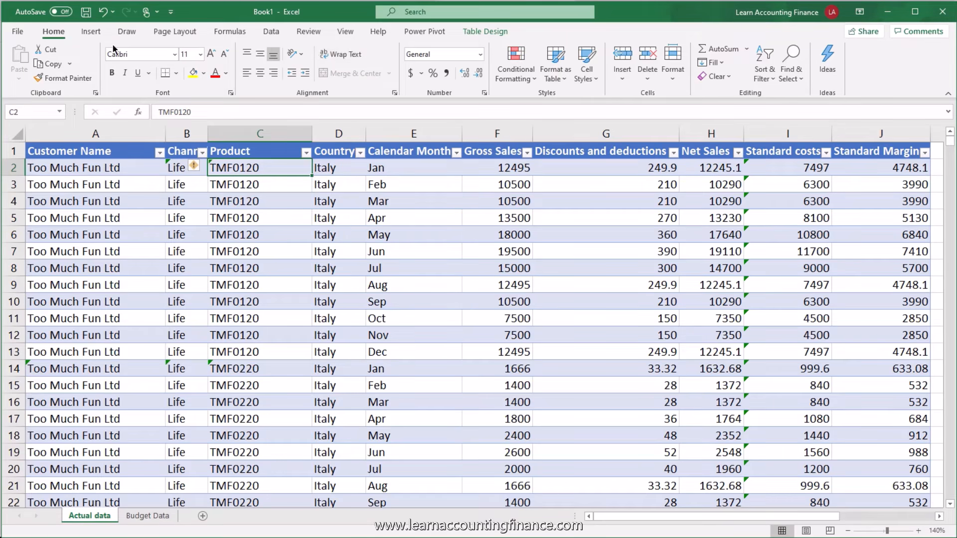
{"action": "left_click", "coordinate": [345, 31]}
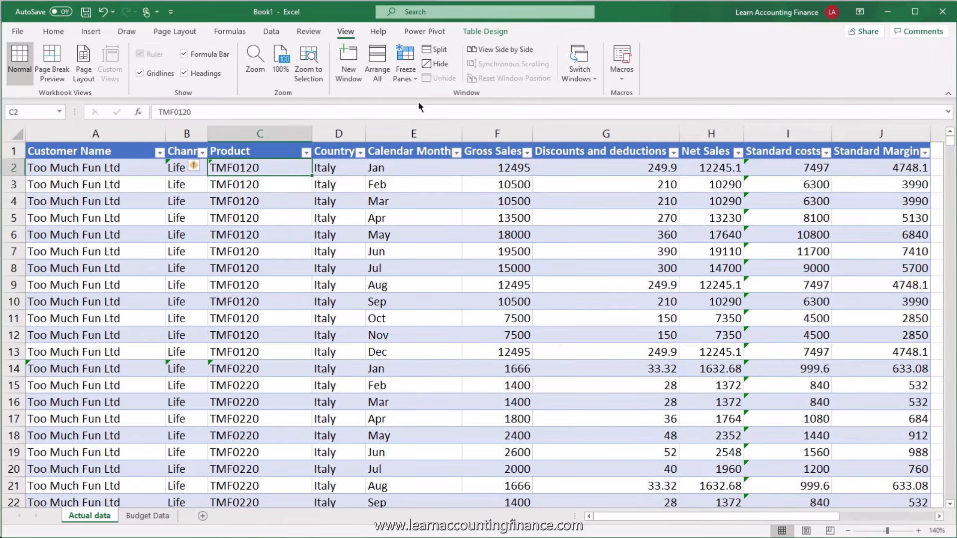
{"action": "left_click", "coordinate": [416, 78]}
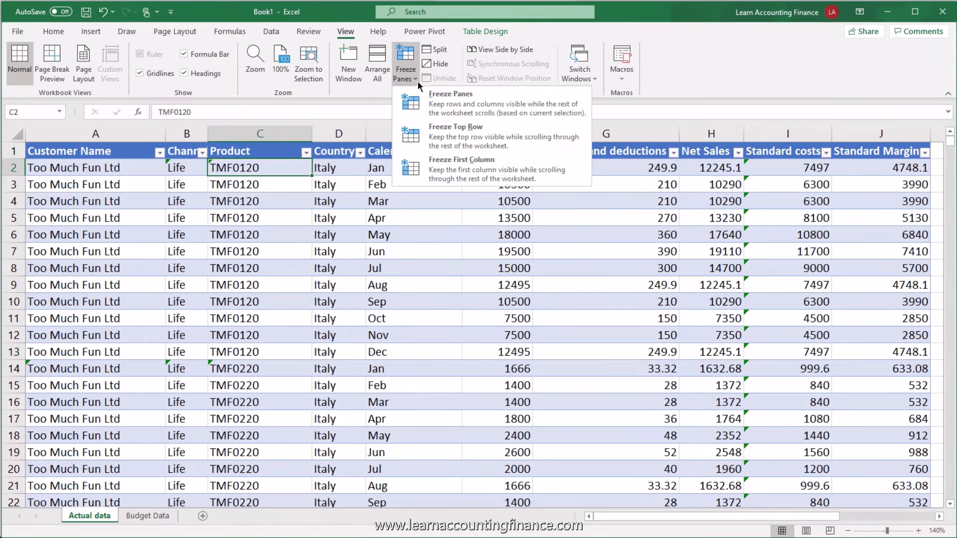
{"action": "left_click", "coordinate": [445, 103]}
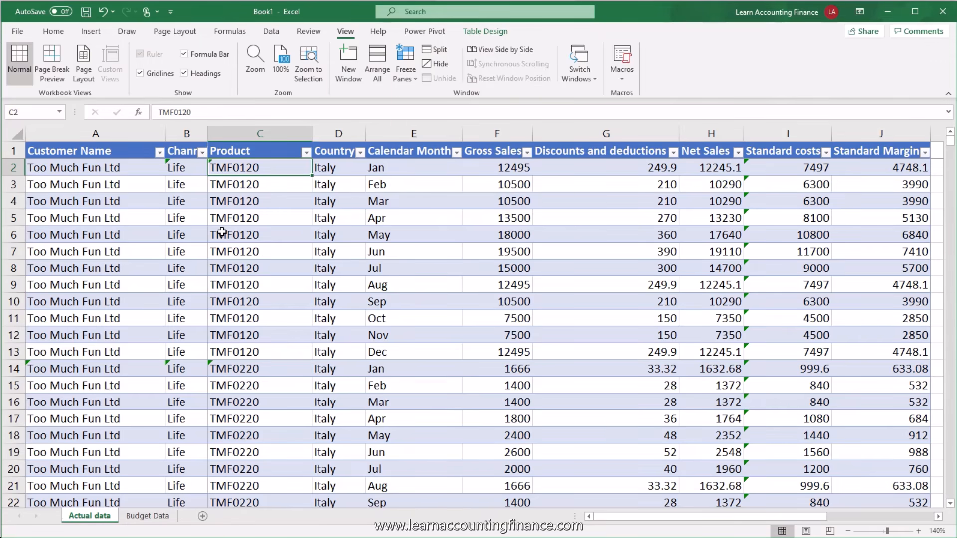
{"action": "key", "text": "ctrl+Down"}
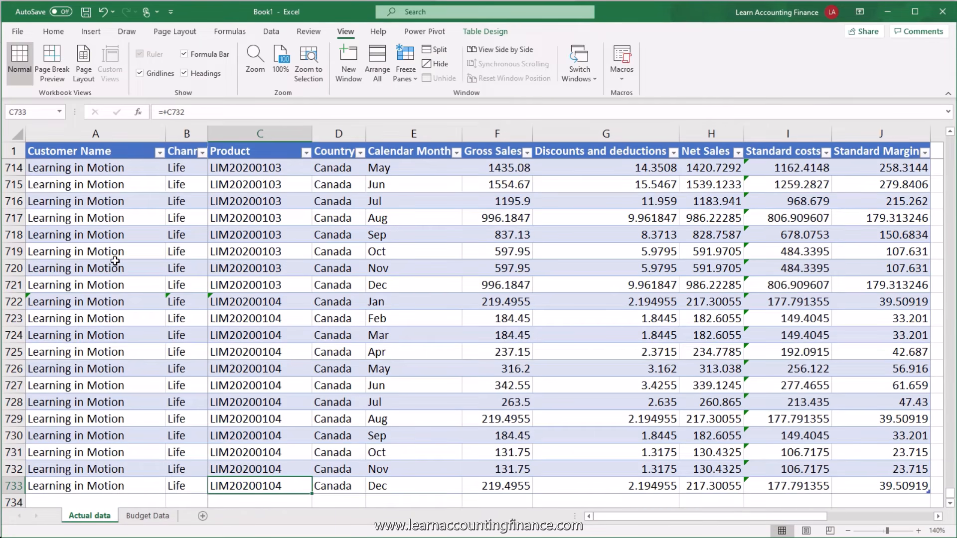
{"action": "left_click", "coordinate": [109, 156]}
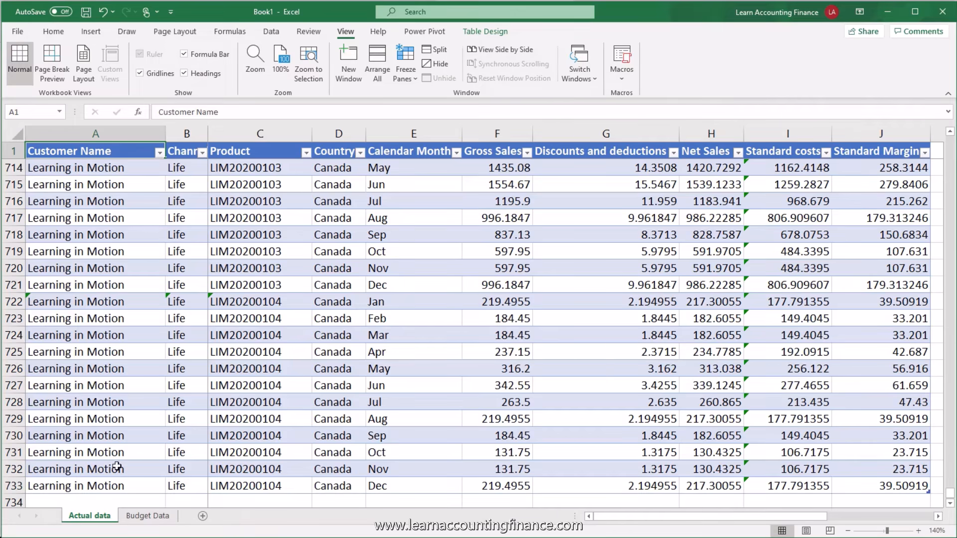
Copy the Customer Name values H2:H733 from Budget Data and paste them below the actual records, starting at A734 on Actual data.
{"action": "left_click", "coordinate": [142, 516]}
{"action": "left_click", "coordinate": [618, 169]}
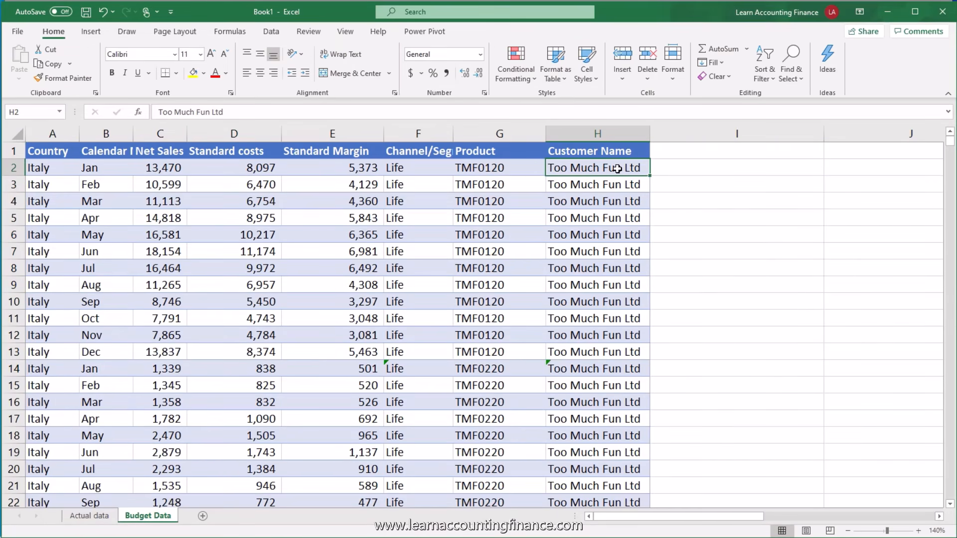
{"action": "key", "text": "ctrl+shift+Down"}
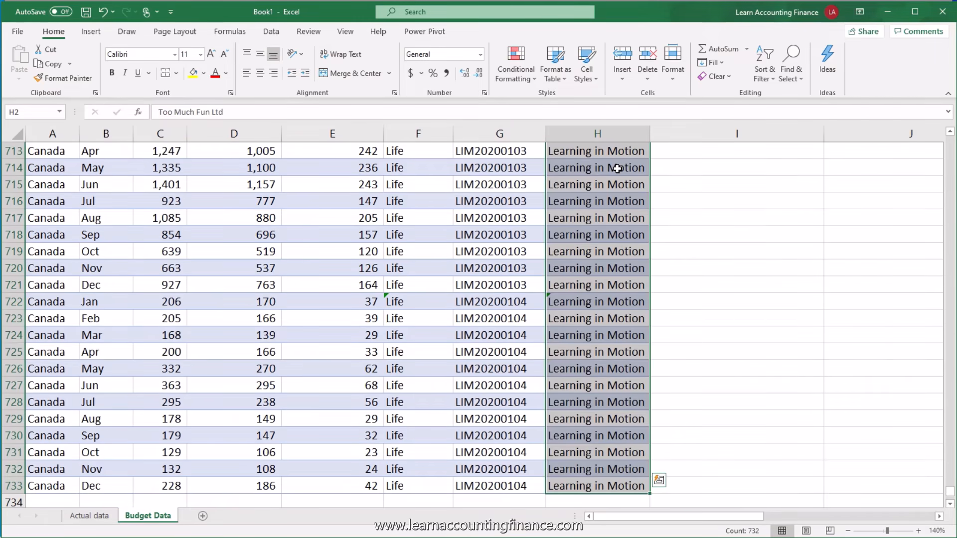
{"action": "key", "text": "ctrl+c"}
{"action": "left_click", "coordinate": [90, 516]}
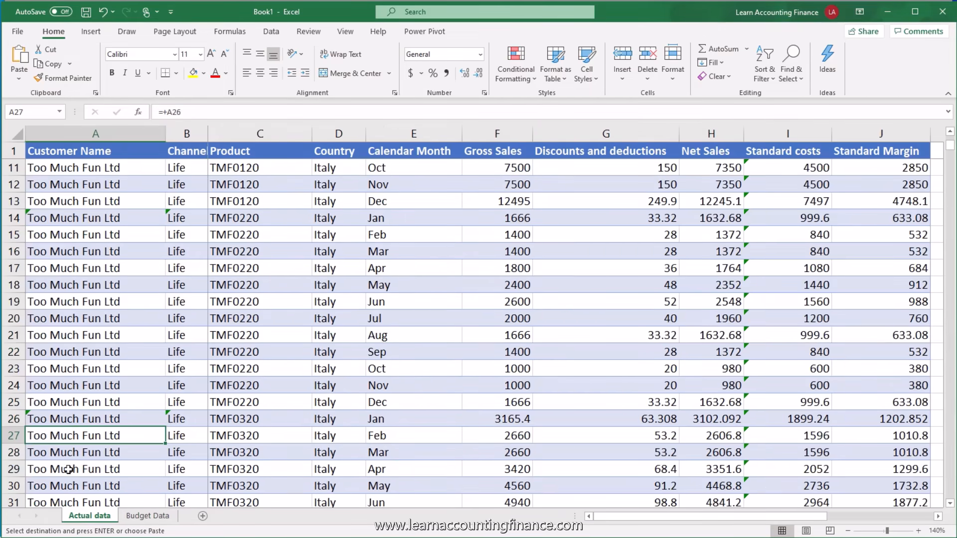
{"action": "left_click", "coordinate": [80, 462]}
{"action": "key", "text": "ctrl+Down"}
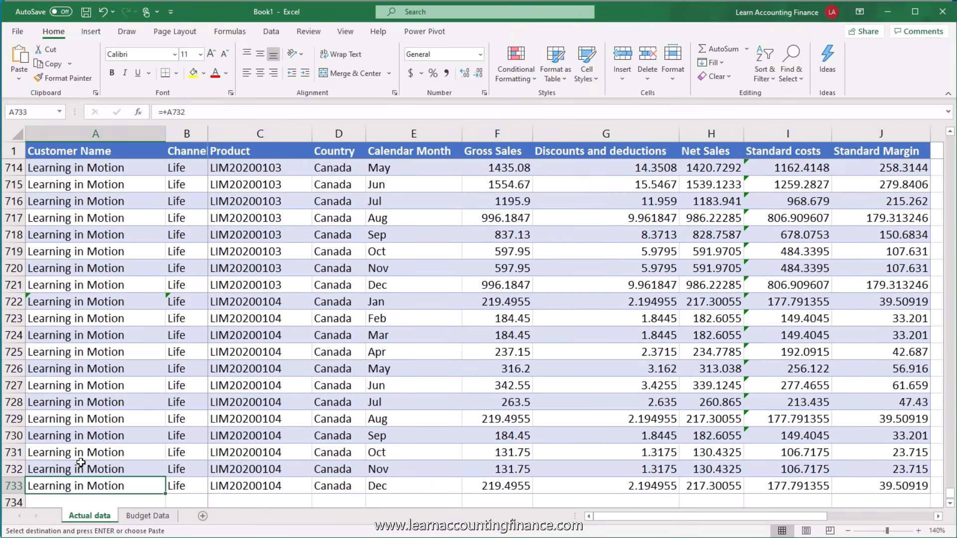
{"action": "key", "text": "Down"}
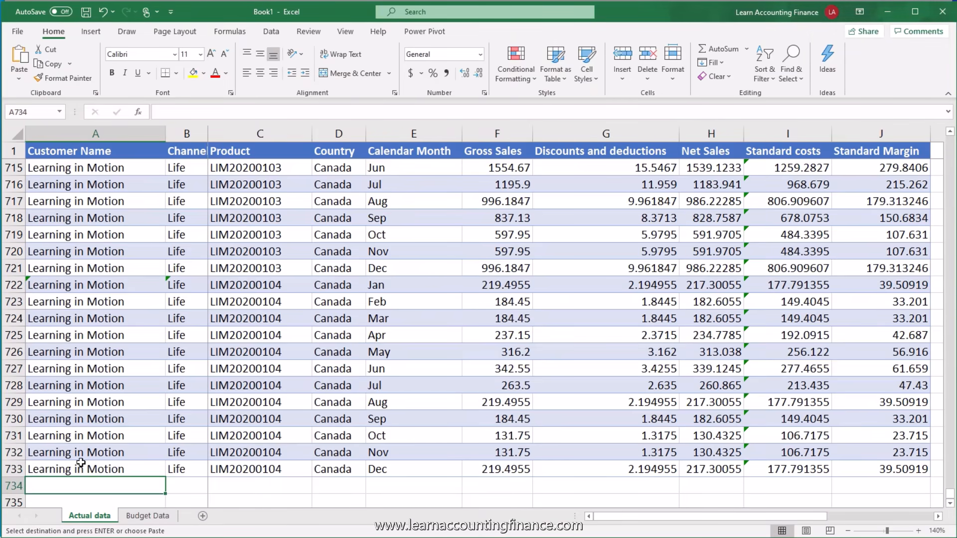
{"action": "key", "text": "ctrl+v"}
{"action": "scroll", "coordinate": [259, 448], "scroll_direction": "down", "scroll_amount": 1}
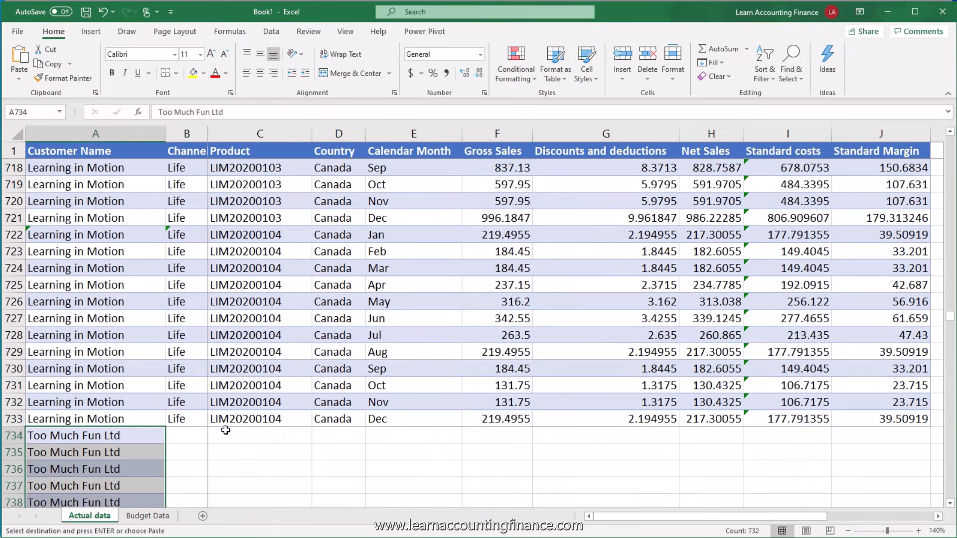
Copy the Product values G2:G733 from Budget Data and paste them into the Actual data Product column, starting at C734.
{"action": "left_click", "coordinate": [154, 521]}
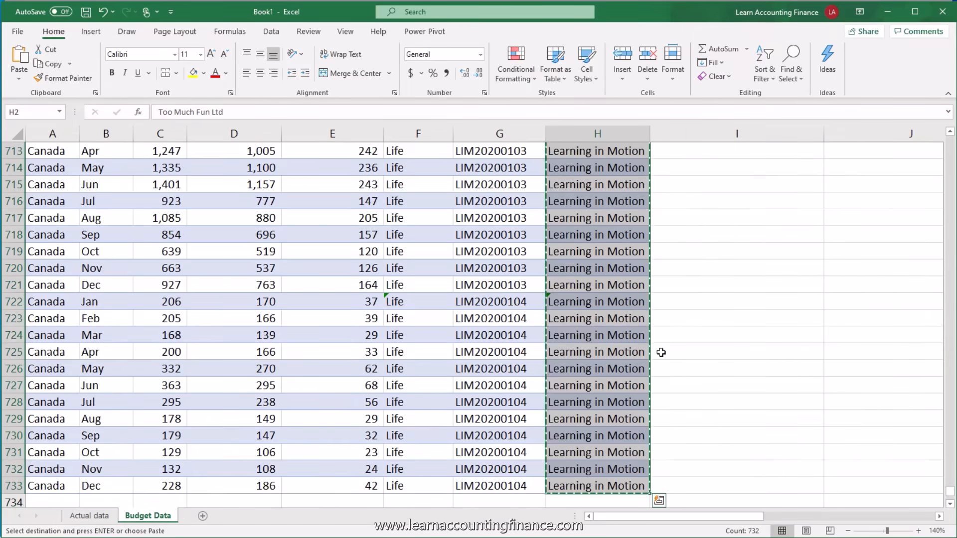
{"action": "left_click_drag", "start_coordinate": [950, 491], "coordinate": [949, 134]}
{"action": "left_click", "coordinate": [484, 165]}
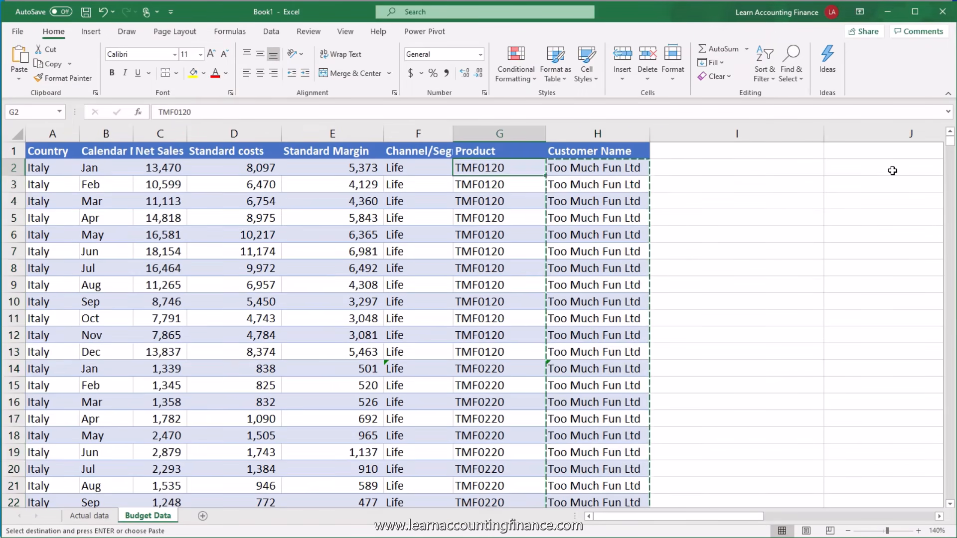
{"action": "key", "text": "ctrl+shift+Down"}
{"action": "key", "text": "ctrl+c"}
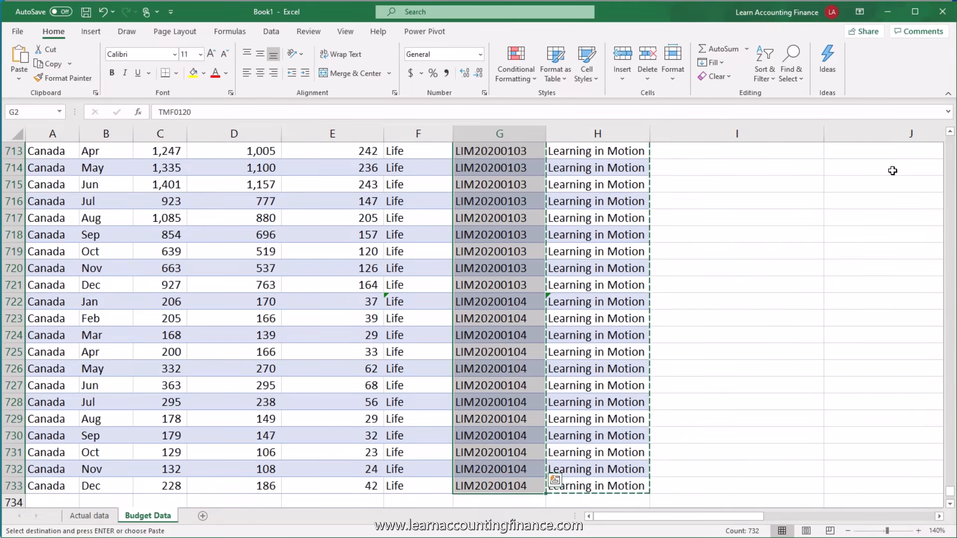
{"action": "left_click", "coordinate": [90, 517]}
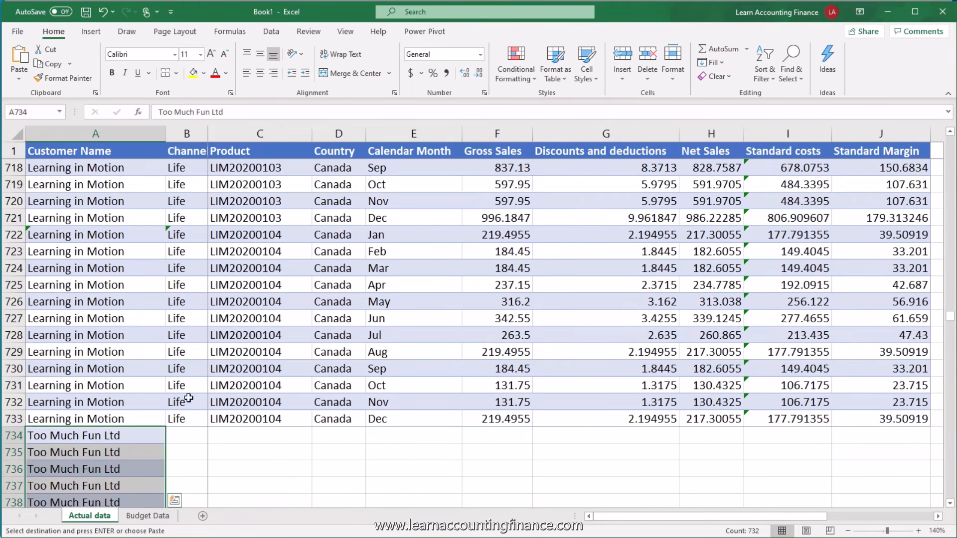
{"action": "left_click", "coordinate": [259, 435]}
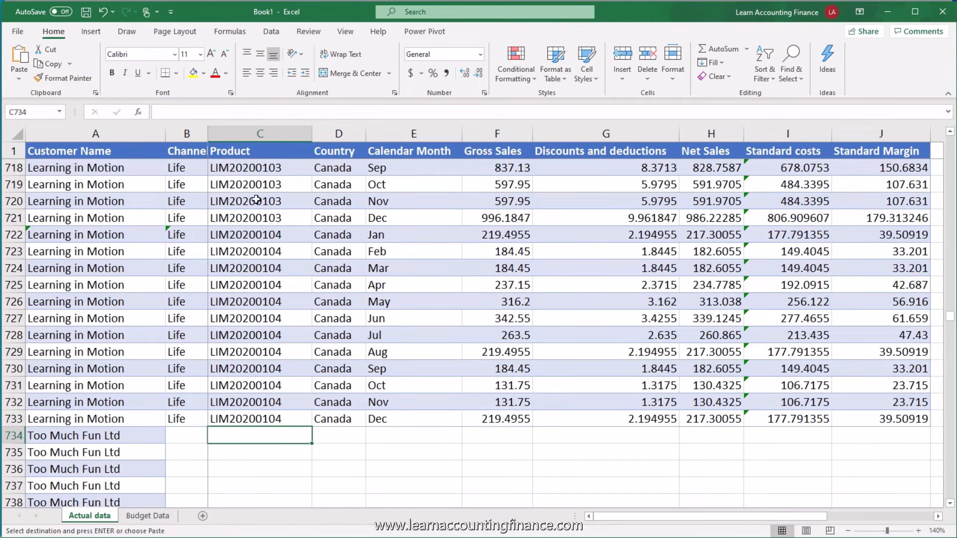
{"action": "key", "text": "ctrl+v"}
{"action": "scroll", "coordinate": [279, 389], "scroll_direction": "down", "scroll_amount": 4}
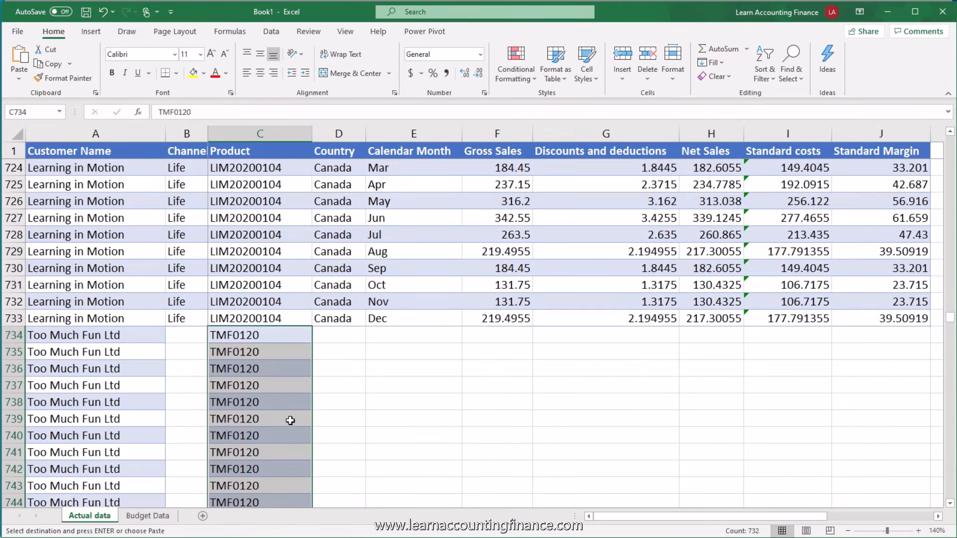
Append the budget's Channel, Calendar Month, Net Sales, Standard costs and Standard Margin values to the matching Actual data columns from row 734.
{"action": "left_click", "coordinate": [195, 235]}
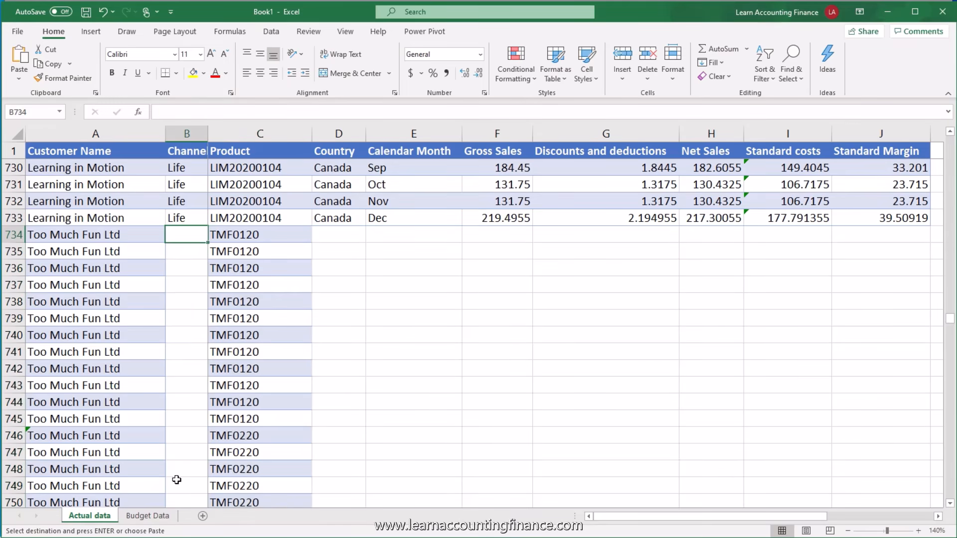
{"action": "left_click", "coordinate": [169, 516]}
{"action": "scroll", "coordinate": [367, 399], "scroll_direction": "up", "scroll_amount": 5}
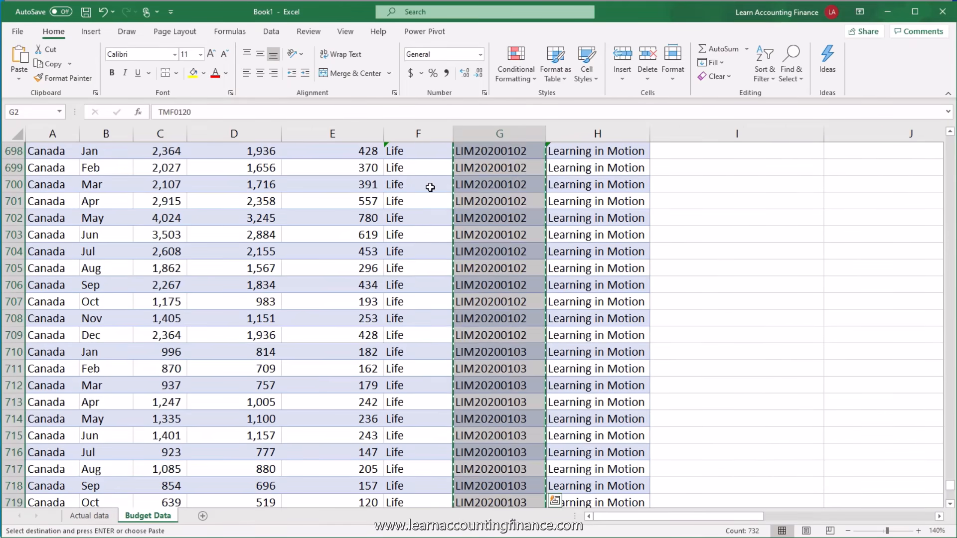
{"action": "left_click", "coordinate": [413, 180]}
{"action": "key", "text": "ctrl+Page_Up"}
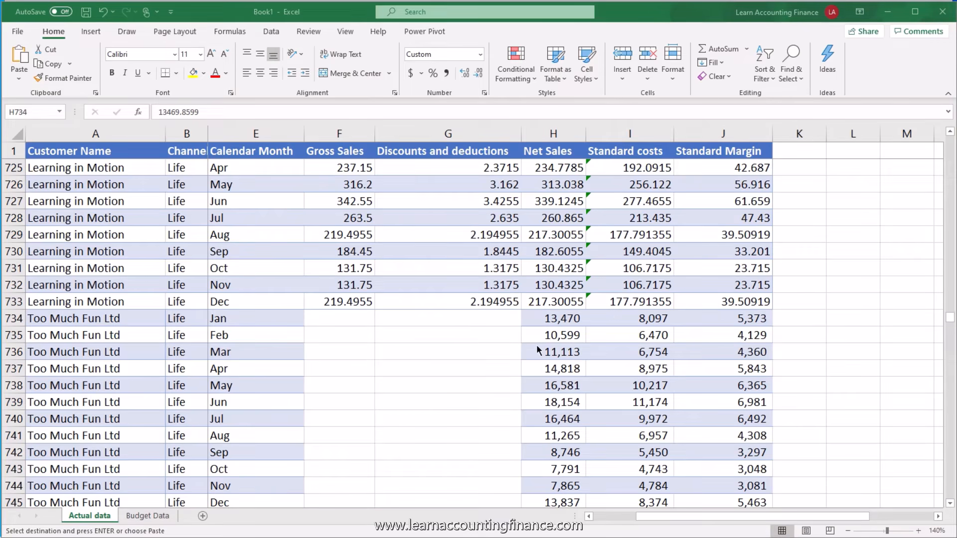
{"action": "left_click", "coordinate": [563, 319]}
{"action": "key", "text": "ctrl+v"}
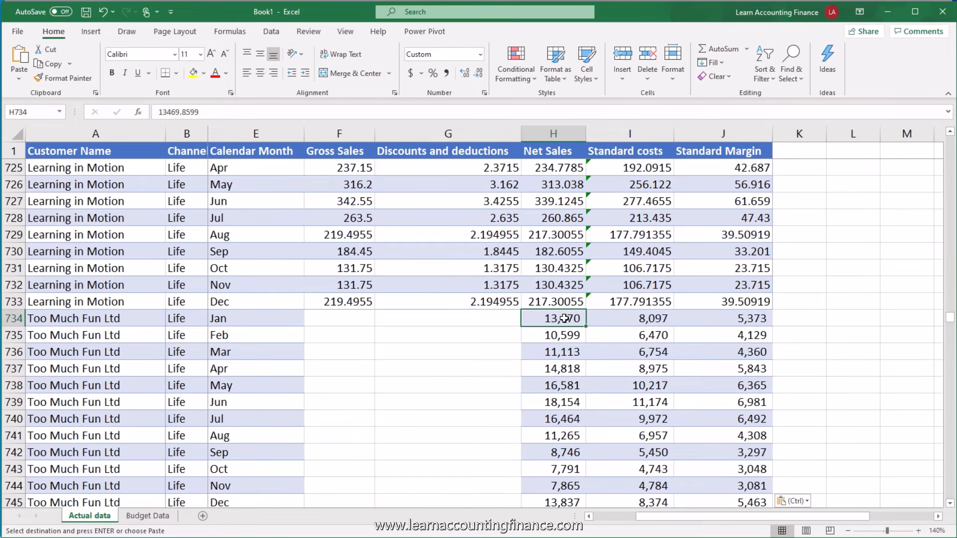
Add a Scenario header in K1 of the Actual data sheet and label the first actual record in K2 as Act.
{"action": "left_click", "coordinate": [358, 318]}
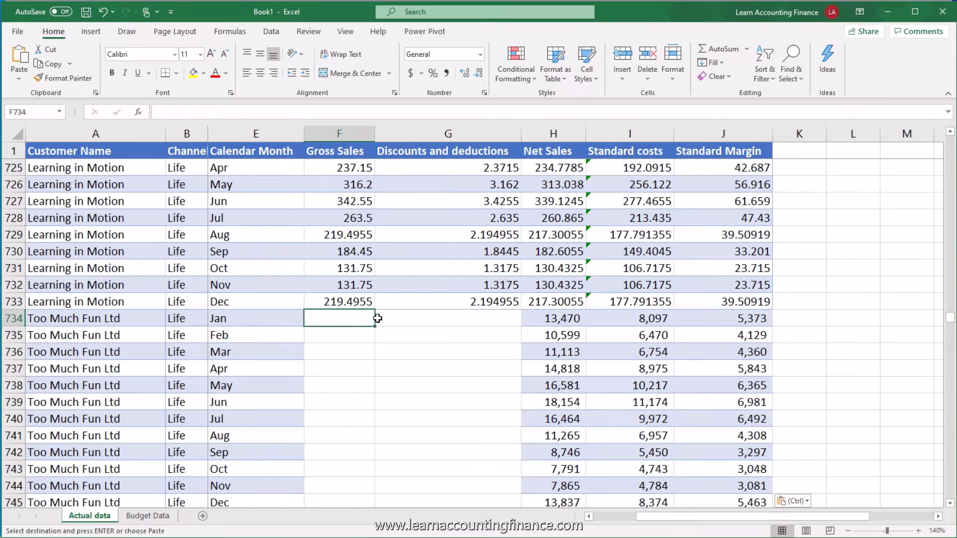
{"action": "left_click", "coordinate": [432, 318]}
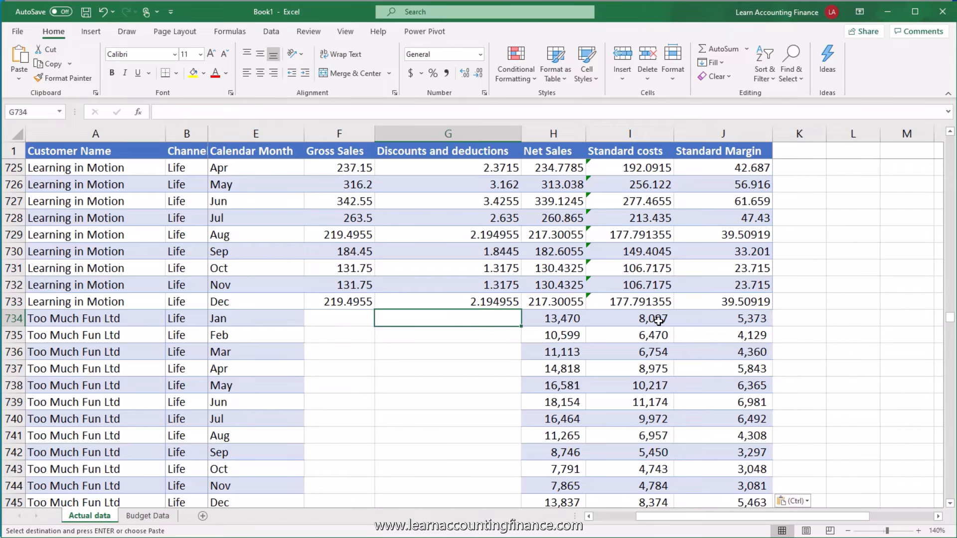
{"action": "left_click", "coordinate": [801, 150]}
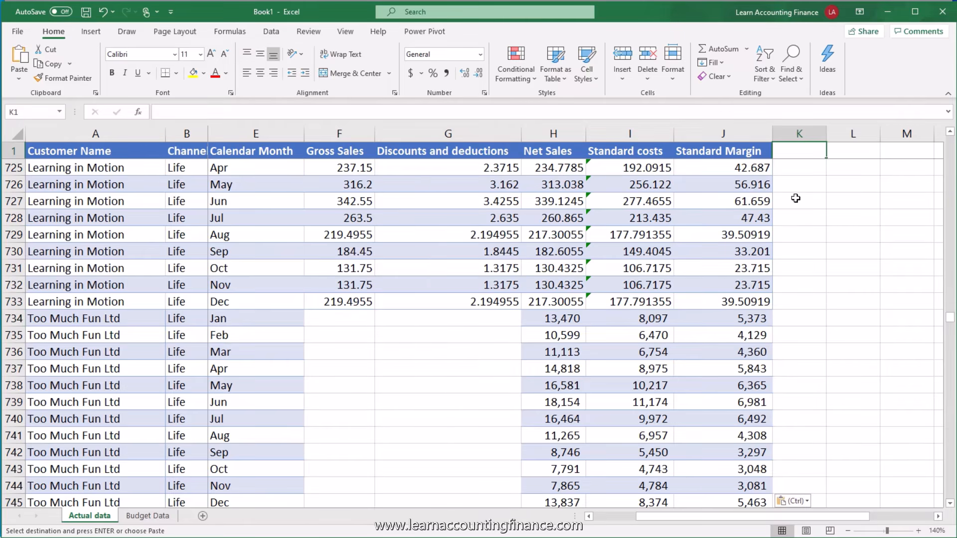
{"action": "type", "text": "Scenario"}
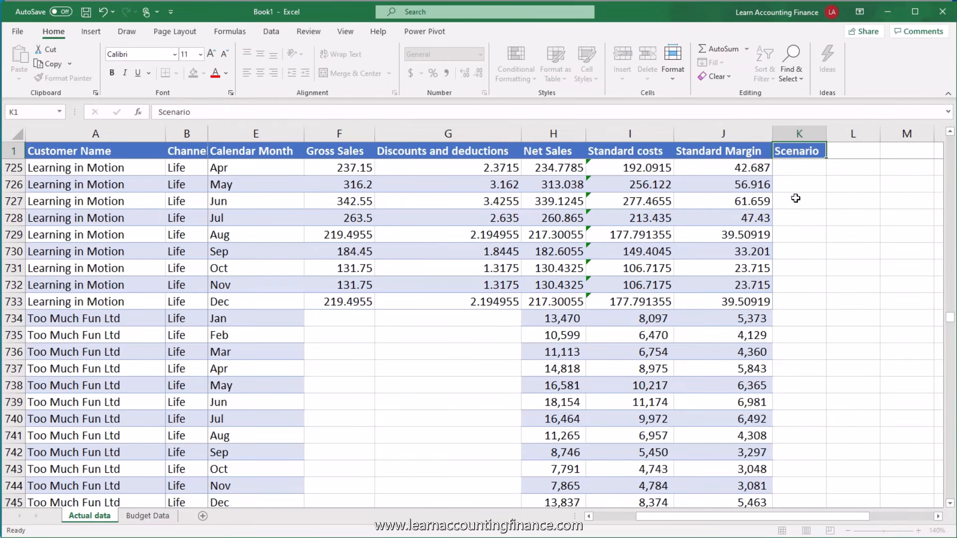
{"action": "key", "text": "Return"}
{"action": "key", "text": "Up"}
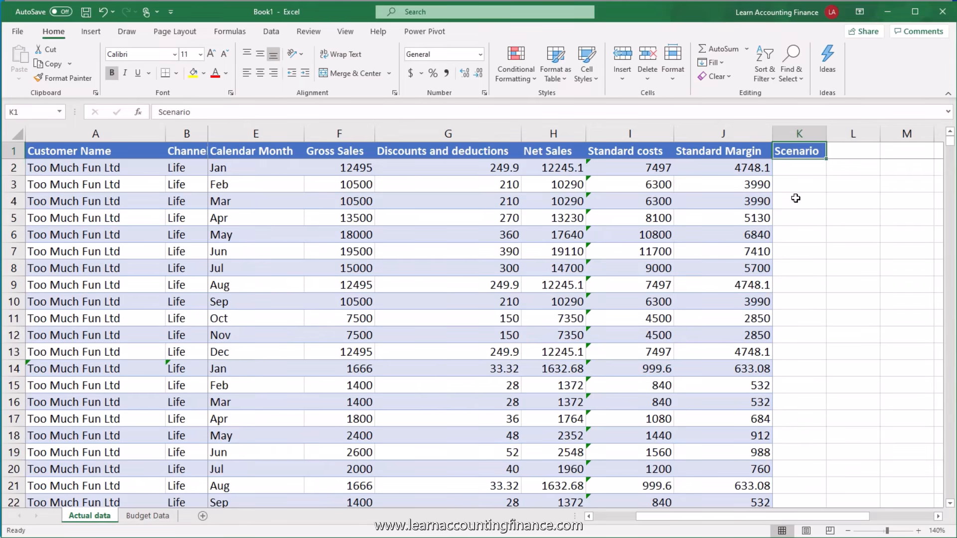
{"action": "key", "text": "Down"}
{"action": "type", "text": "Act"}
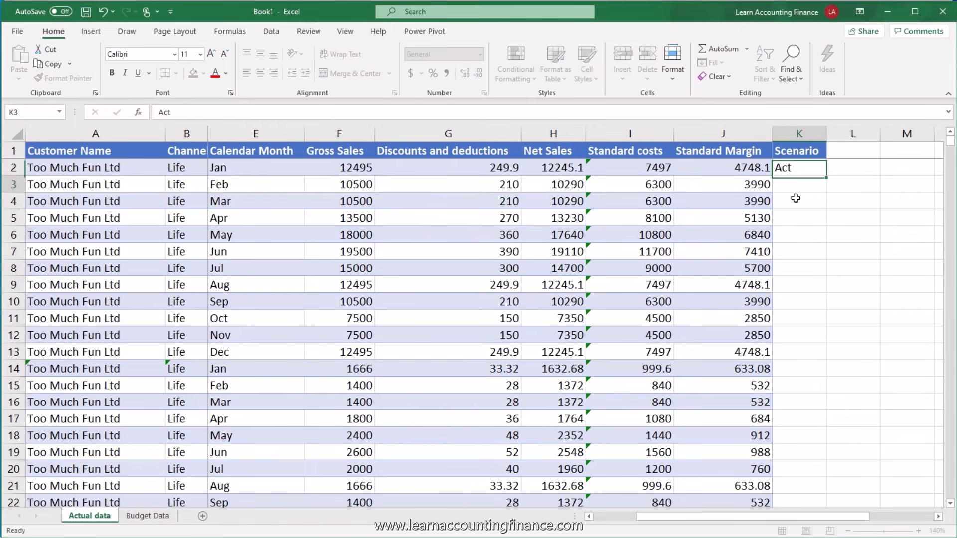
{"action": "key", "text": "Return"}
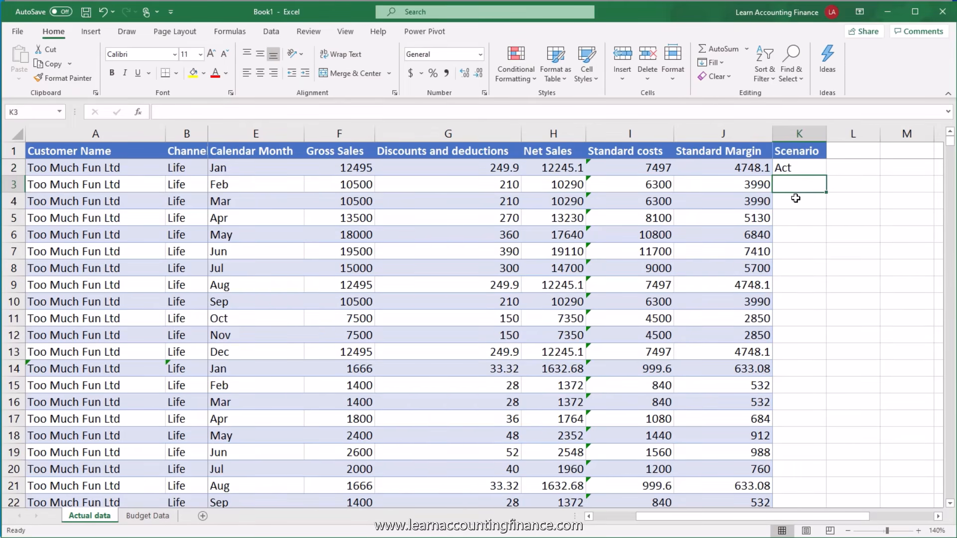
Label the first budget record in the Scenario column, cell K734, as Bud.
{"action": "key", "text": "Left"}
{"action": "key", "text": "ctrl+Down"}
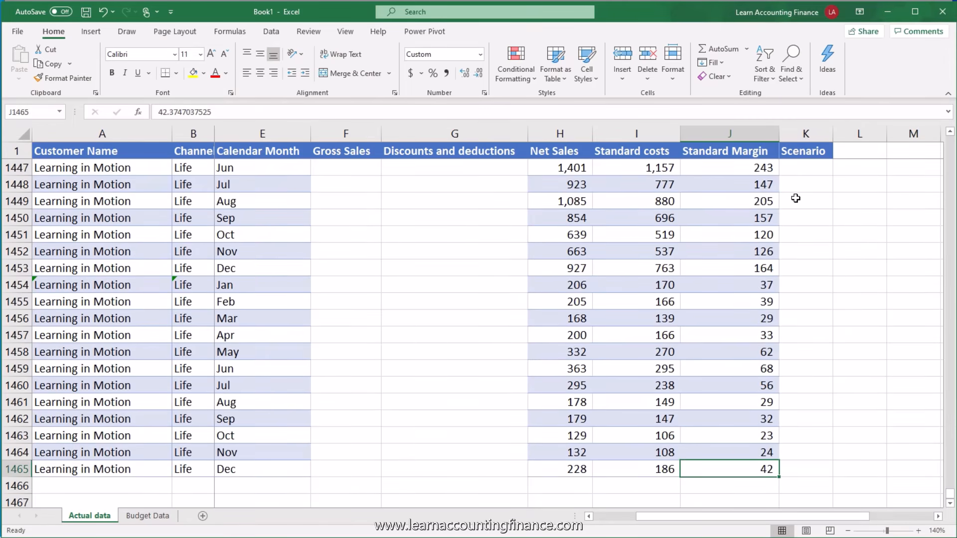
{"action": "key", "text": "Left"}
{"action": "key", "text": "Left"}
{"action": "key", "text": "Left"}
{"action": "key", "text": "ctrl+Up"}
{"action": "key", "text": "Up"}
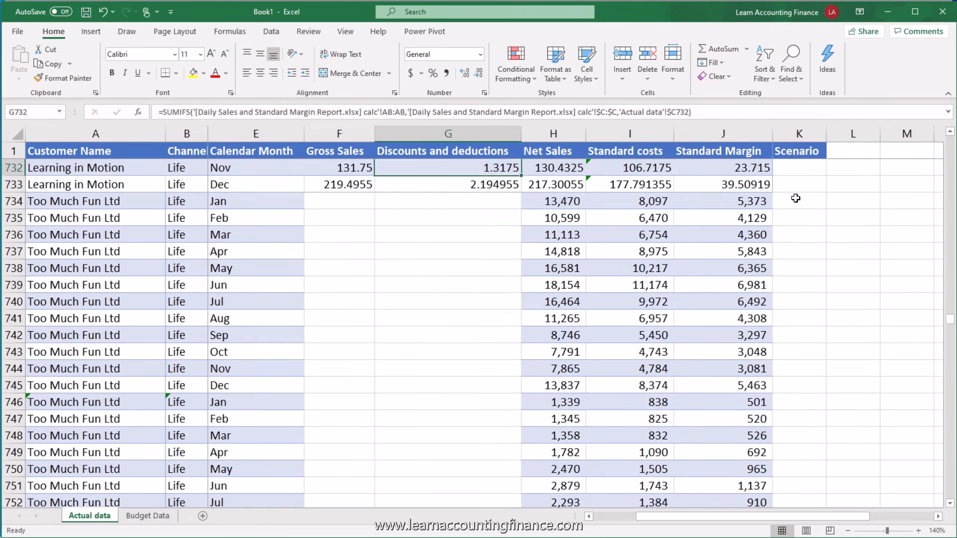
{"action": "key", "text": "Down"}
{"action": "key", "text": "Down"}
{"action": "key", "text": "Right"}
{"action": "key", "text": "Right"}
{"action": "key", "text": "Right"}
{"action": "key", "text": "Right"}
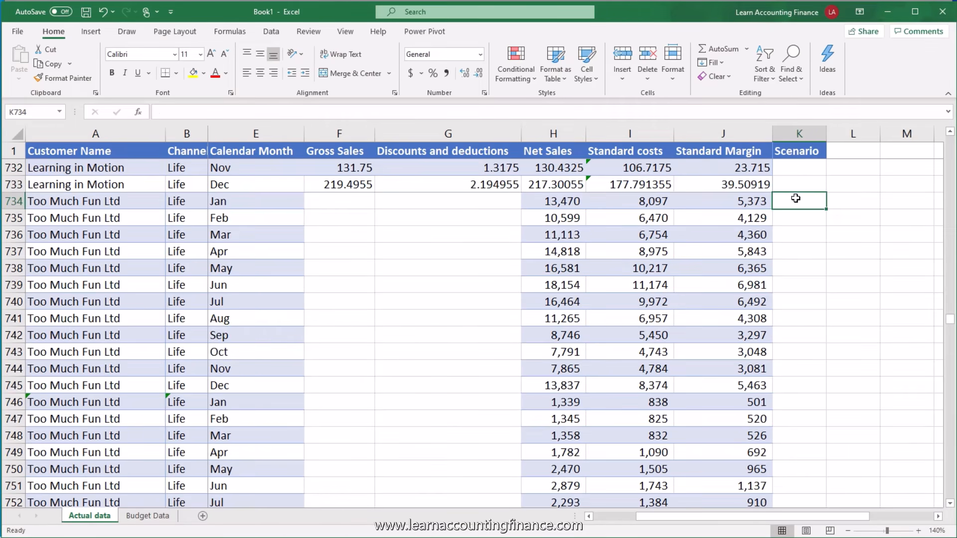
{"action": "type", "text": "Bud"}
Copy the Bud label down the Scenario column to the last budget record in K1465.
{"action": "key", "text": "ctrl+c"}
{"action": "key", "text": "Left"}
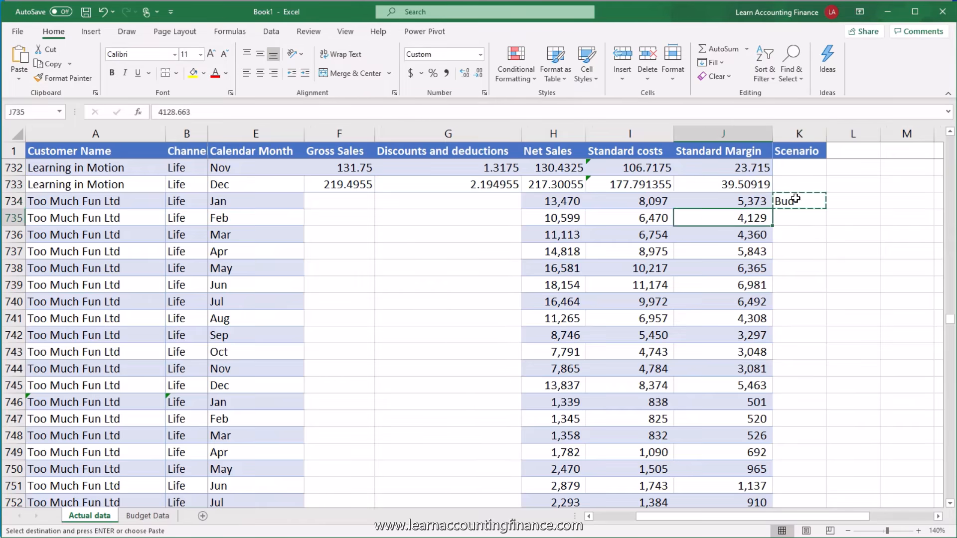
{"action": "key", "text": "ctrl+Down"}
{"action": "key", "text": "Right"}
{"action": "key", "text": "ctrl+shift+Up"}
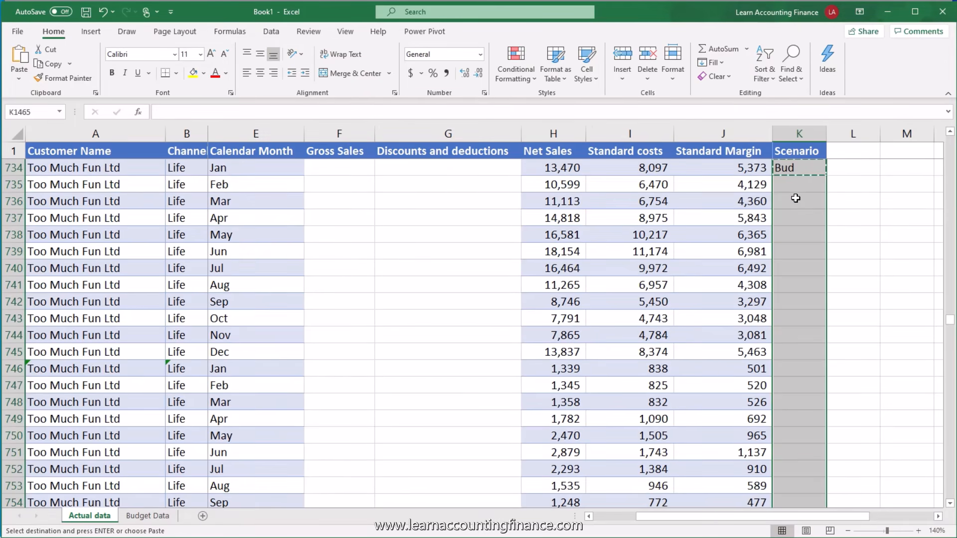
{"action": "key", "text": "ctrl+v"}
Enter Act in K733 and copy it up the Scenario column to all actual records through K2.
{"action": "scroll", "coordinate": [847, 227], "scroll_direction": "up", "scroll_amount": 3}
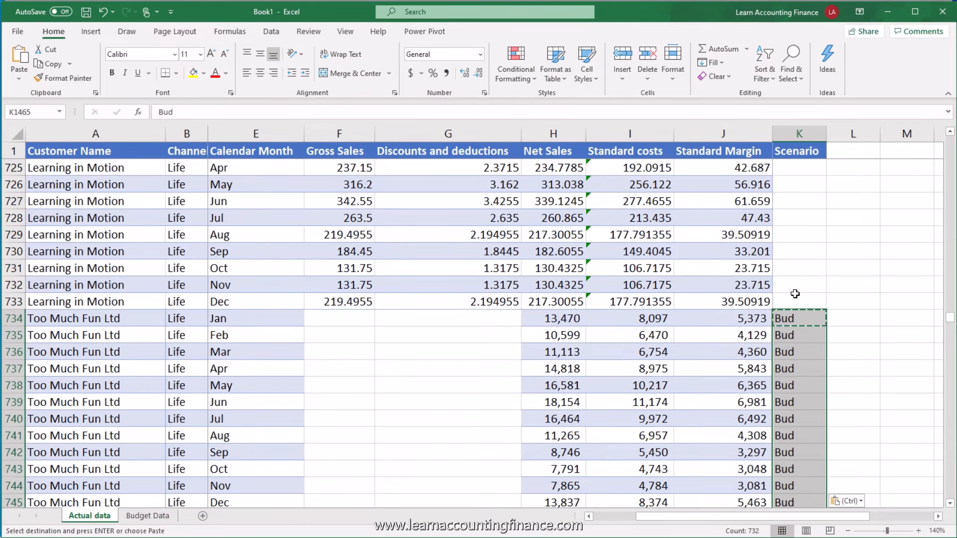
{"action": "left_click", "coordinate": [798, 302]}
{"action": "type", "text": "Act"}
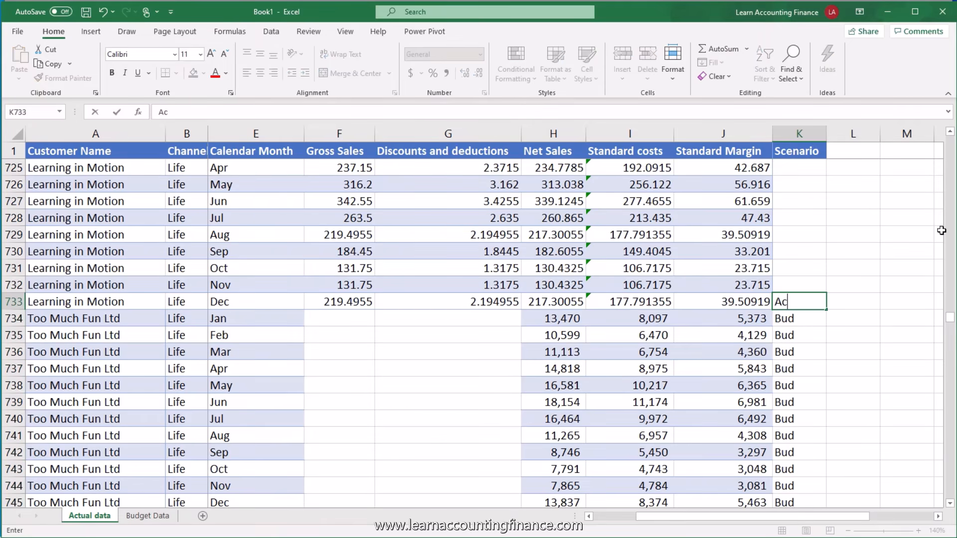
{"action": "key", "text": "Return"}
{"action": "key", "text": "Up"}
{"action": "key", "text": "ctrl+c"}
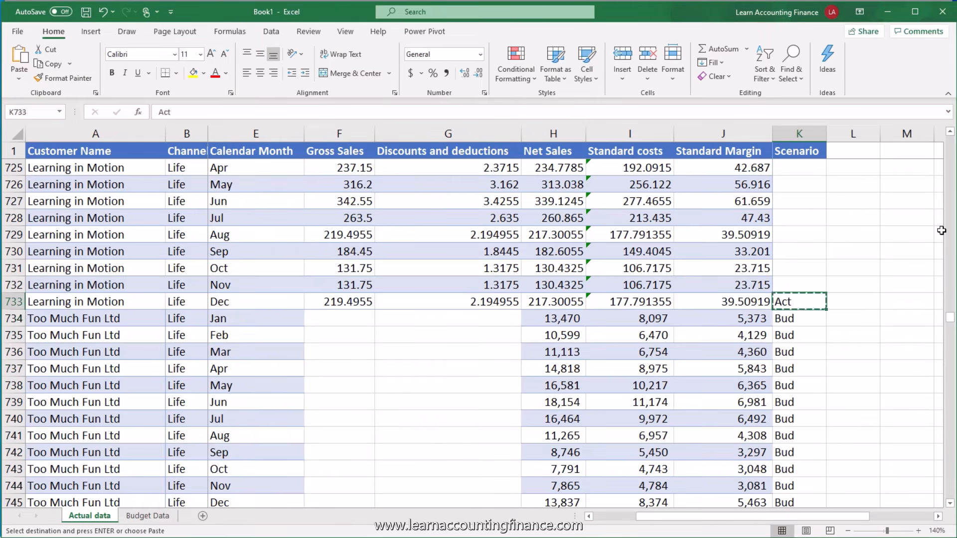
{"action": "key", "text": "Up"}
{"action": "key", "text": "ctrl+shift+Up"}
{"action": "key", "text": "ctrl+v"}
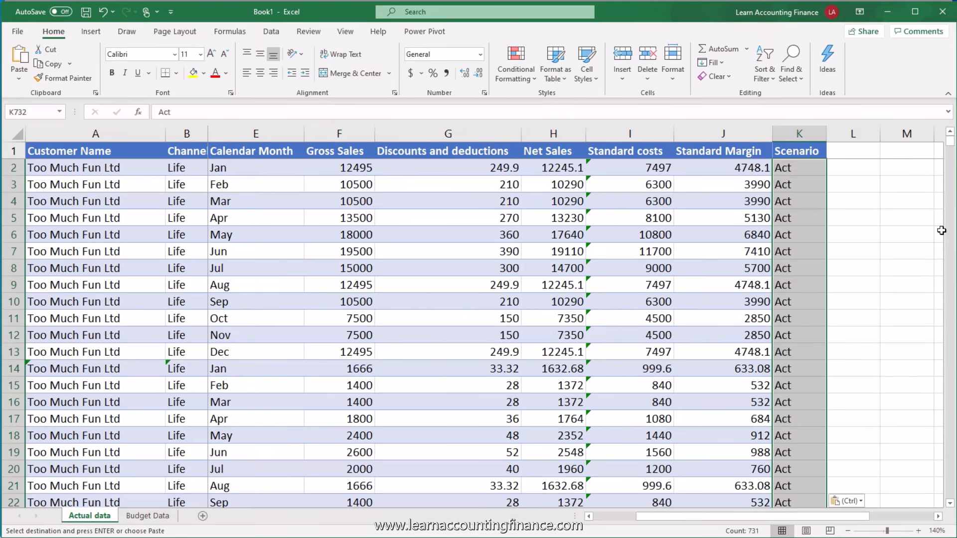
Insert a PivotTable on a new worksheet from the combined actual and budget data in A1:K1465.
{"action": "left_click", "coordinate": [800, 133]}
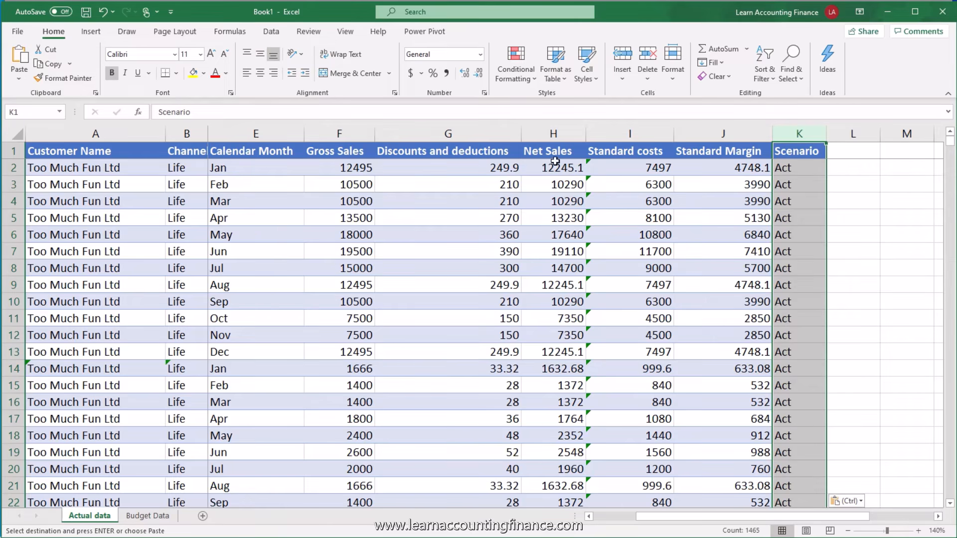
{"action": "left_click", "coordinate": [791, 170]}
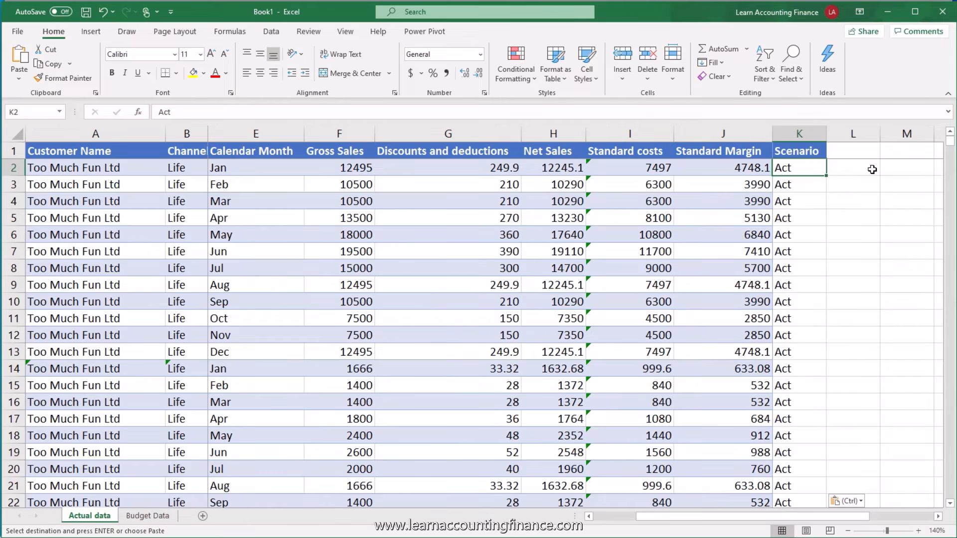
{"action": "left_click", "coordinate": [65, 155]}
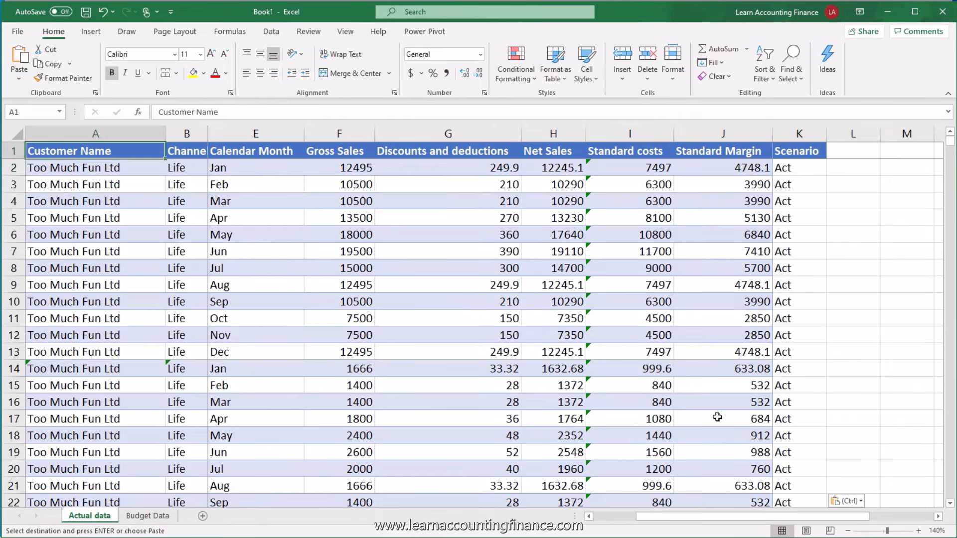
{"action": "left_click", "coordinate": [613, 517]}
{"action": "key", "text": "ctrl+shift+End"}
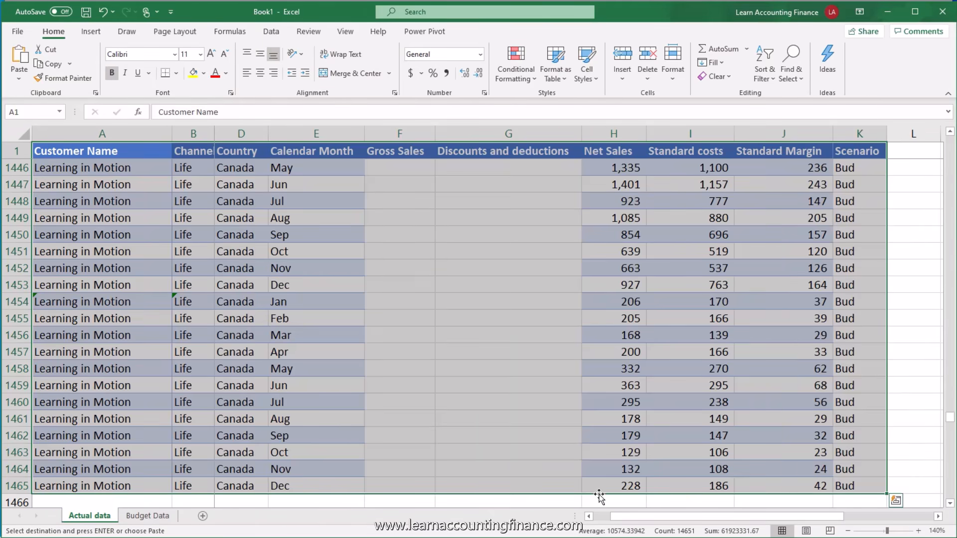
{"action": "left_click", "coordinate": [91, 31]}
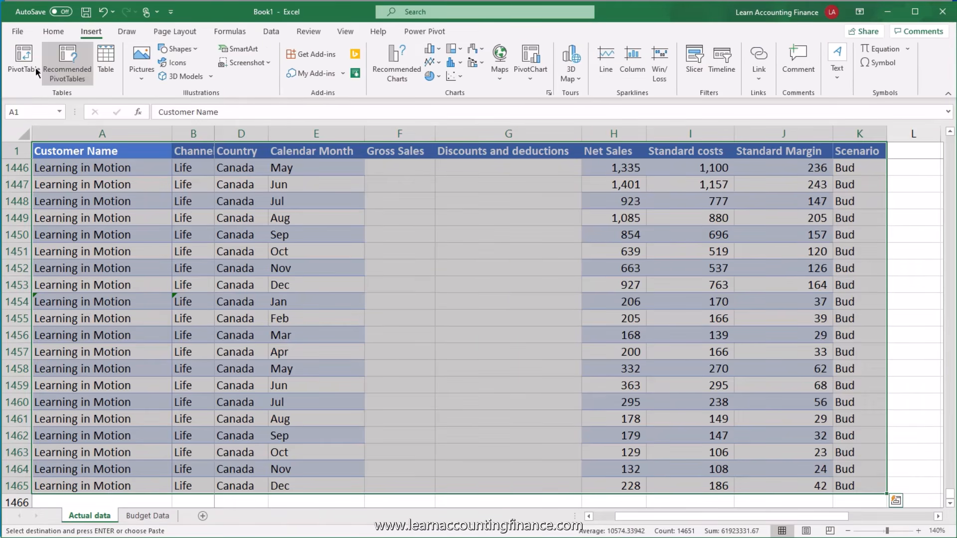
{"action": "left_click", "coordinate": [24, 60]}
{"action": "left_click", "coordinate": [669, 312]}
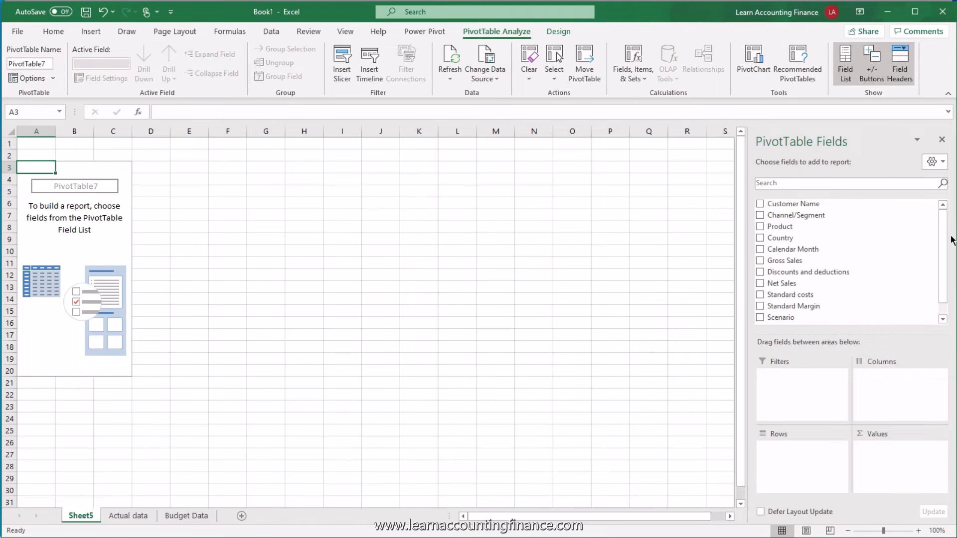
Lay out the PivotTable with Scenario as columns, Customer Name as rows and Net Sales as summed values.
{"action": "scroll", "coordinate": [942, 244], "scroll_direction": "down", "scroll_amount": 1}
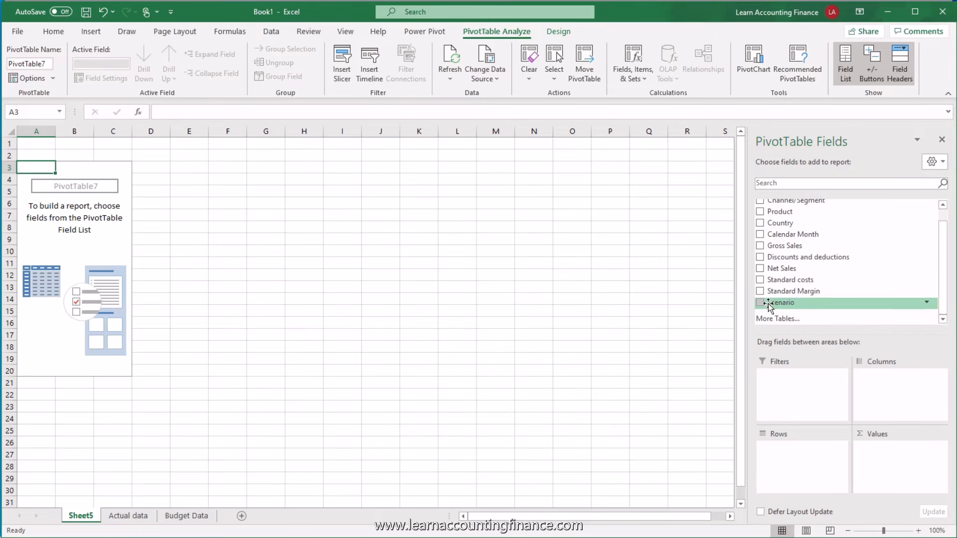
{"action": "left_click_drag", "start_coordinate": [775, 306], "coordinate": [887, 393]}
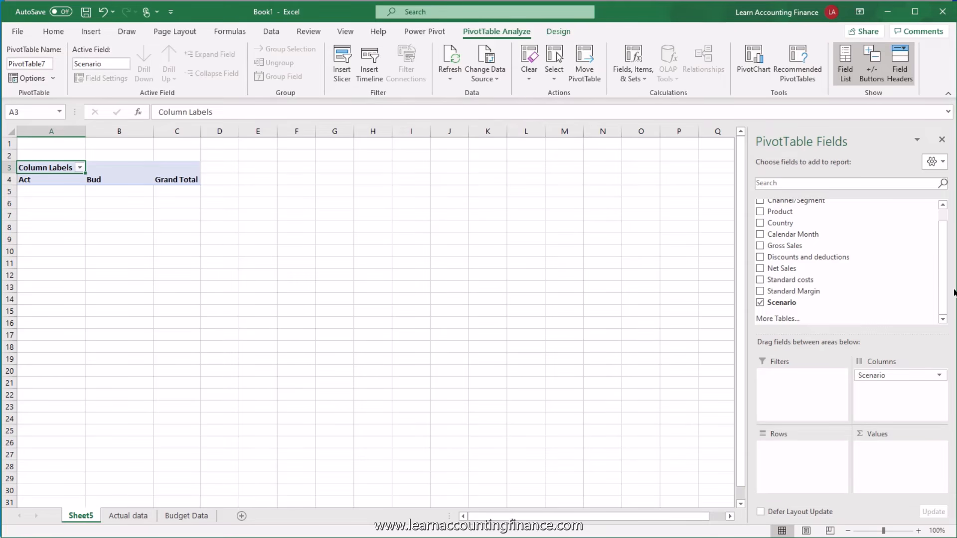
{"action": "scroll", "coordinate": [947, 269], "scroll_direction": "up", "scroll_amount": 1}
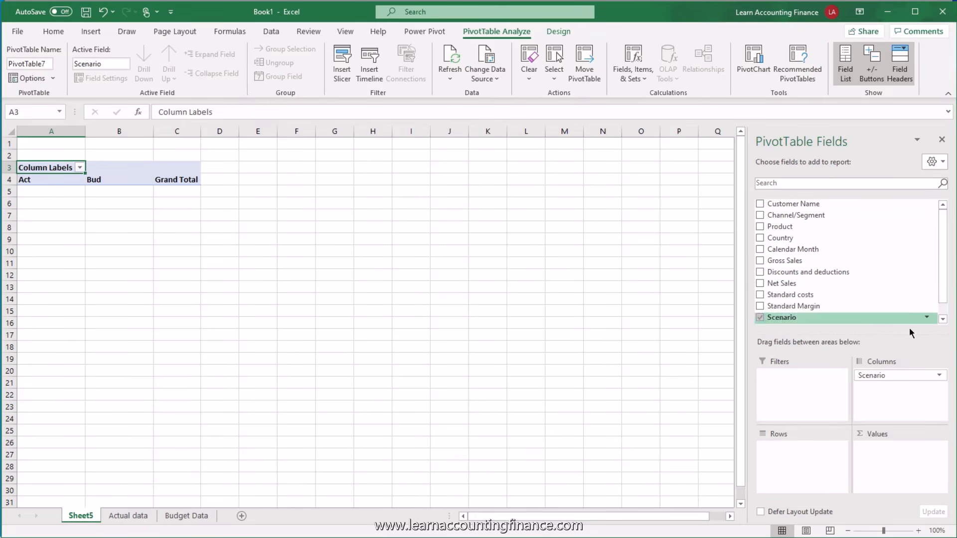
{"action": "left_click_drag", "start_coordinate": [793, 204], "coordinate": [794, 463]}
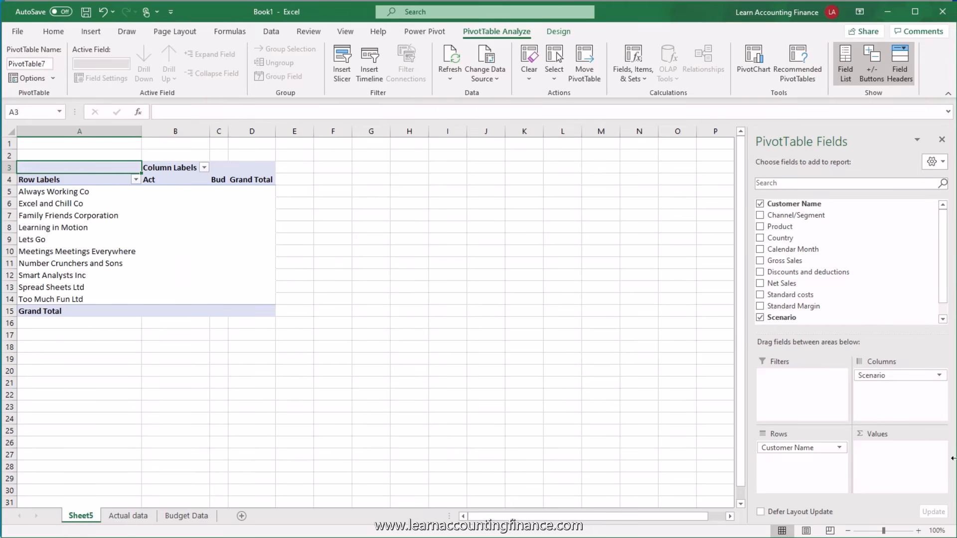
{"action": "scroll", "coordinate": [946, 285], "scroll_direction": "down", "scroll_amount": 1}
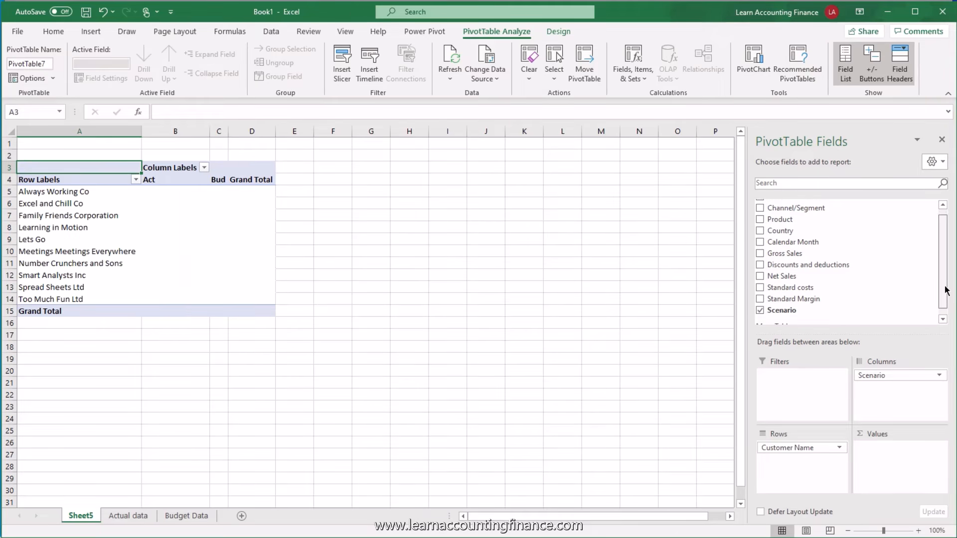
{"action": "left_click_drag", "start_coordinate": [924, 269], "coordinate": [883, 455]}
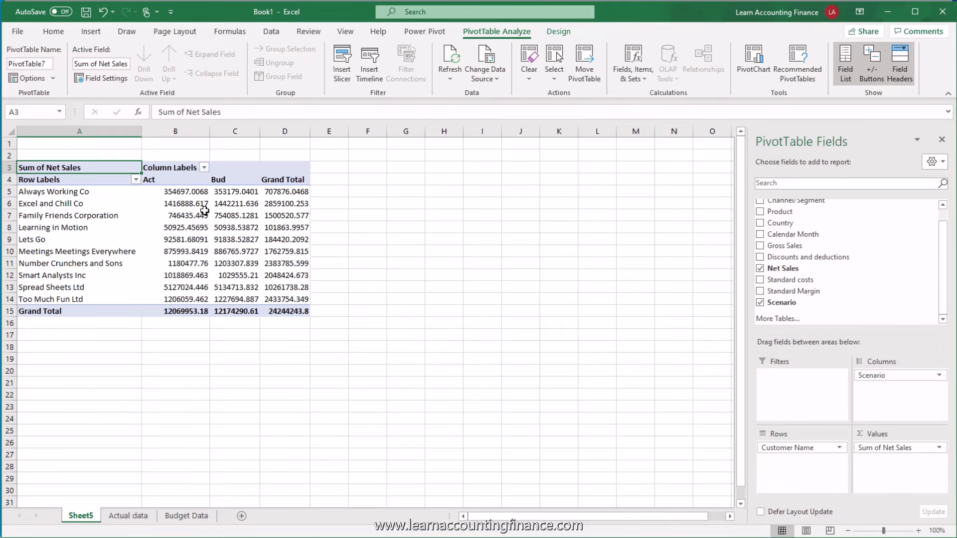
Format the PivotTable's Act and Bud values in B5:C15 with thousands separators and no decimals.
{"action": "left_click_drag", "start_coordinate": [185, 194], "coordinate": [241, 308]}
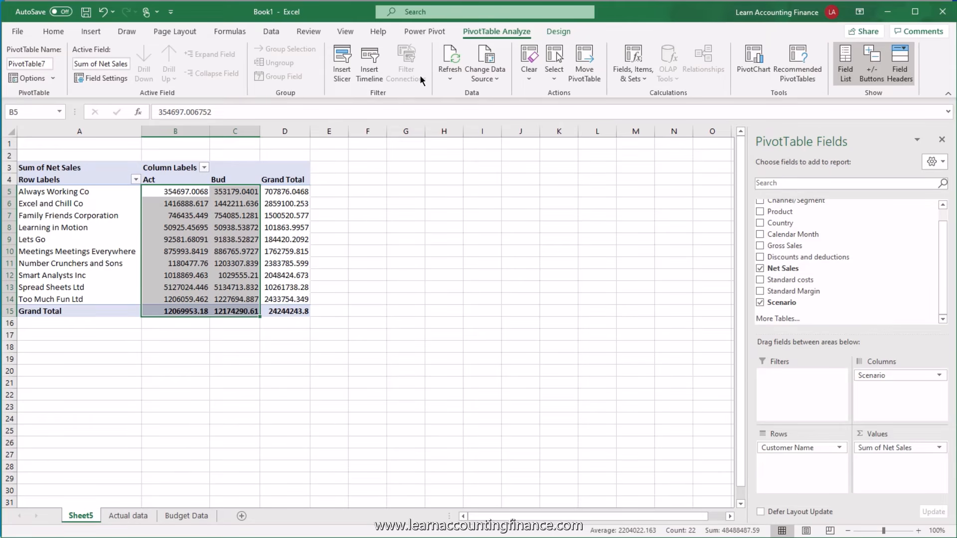
{"action": "left_click", "coordinate": [68, 33]}
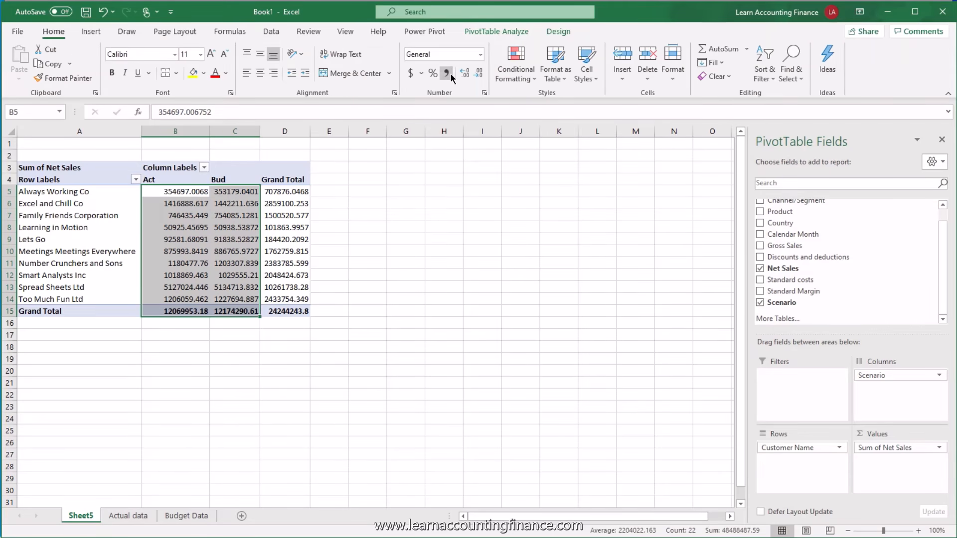
{"action": "left_click", "coordinate": [446, 73]}
{"action": "left_click", "coordinate": [477, 73]}
{"action": "left_click", "coordinate": [477, 74]}
{"action": "left_click", "coordinate": [249, 192]}
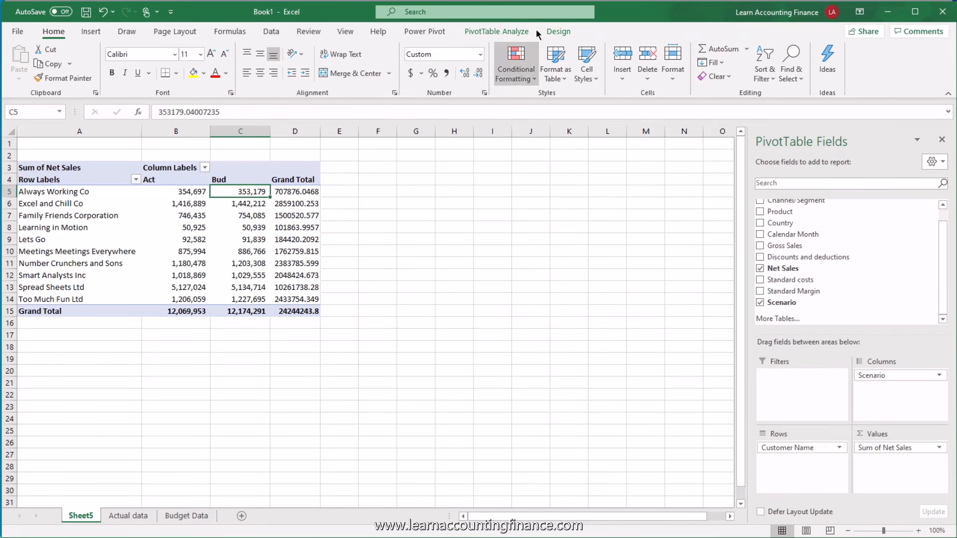
Show the PivotTable's grand totals for columns only and add Channel/Segment above Customer Name in the rows.
{"action": "left_click", "coordinate": [557, 32]}
{"action": "left_click", "coordinate": [55, 79]}
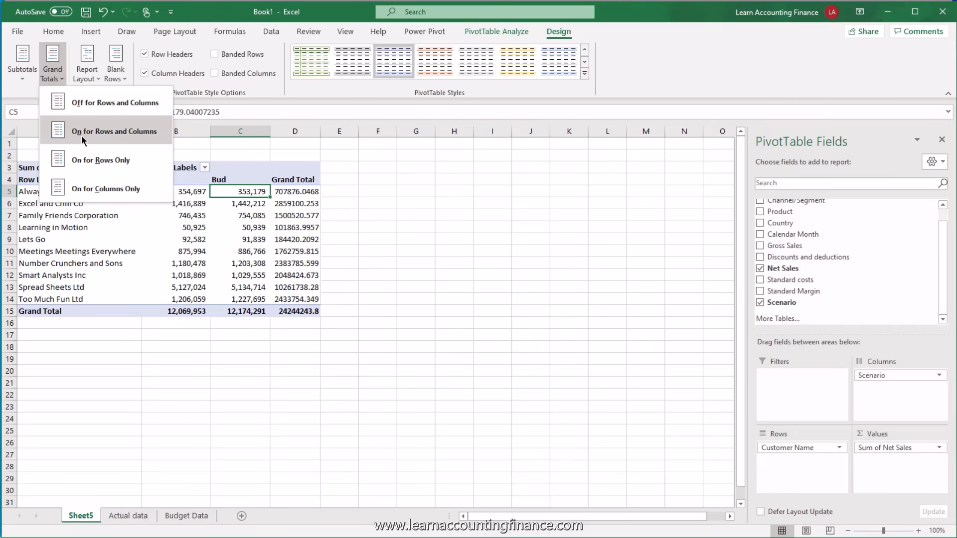
{"action": "left_click", "coordinate": [82, 189]}
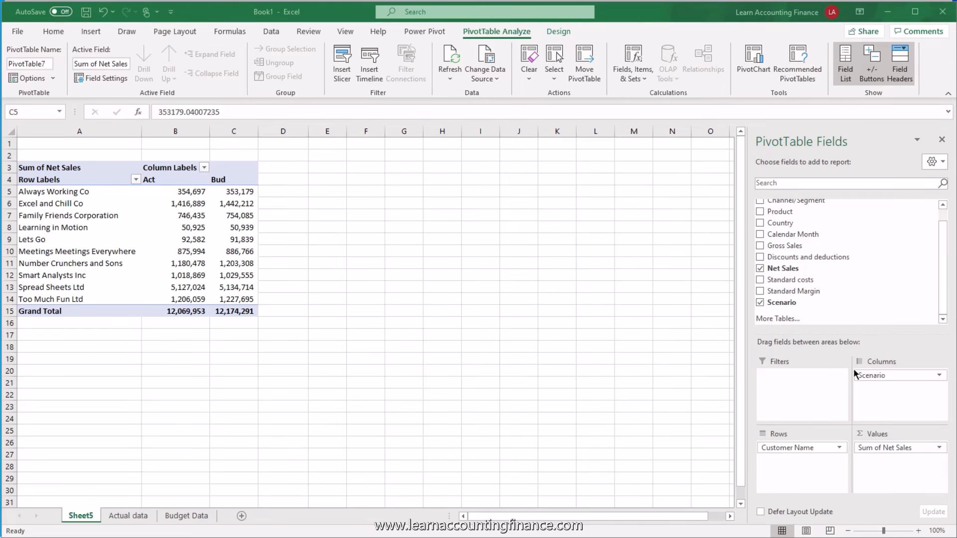
{"action": "scroll", "coordinate": [945, 267], "scroll_direction": "up", "scroll_amount": 2}
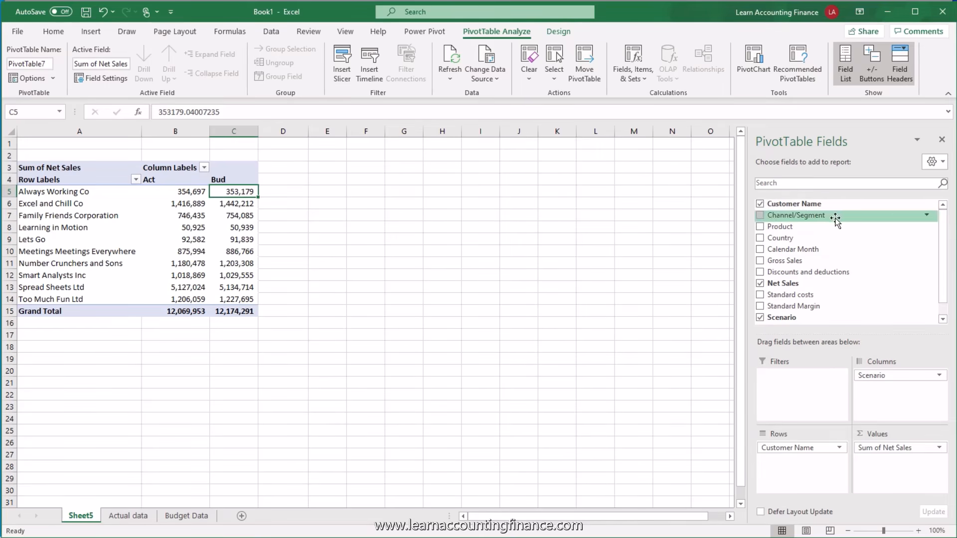
{"action": "left_click_drag", "start_coordinate": [793, 215], "coordinate": [798, 446]}
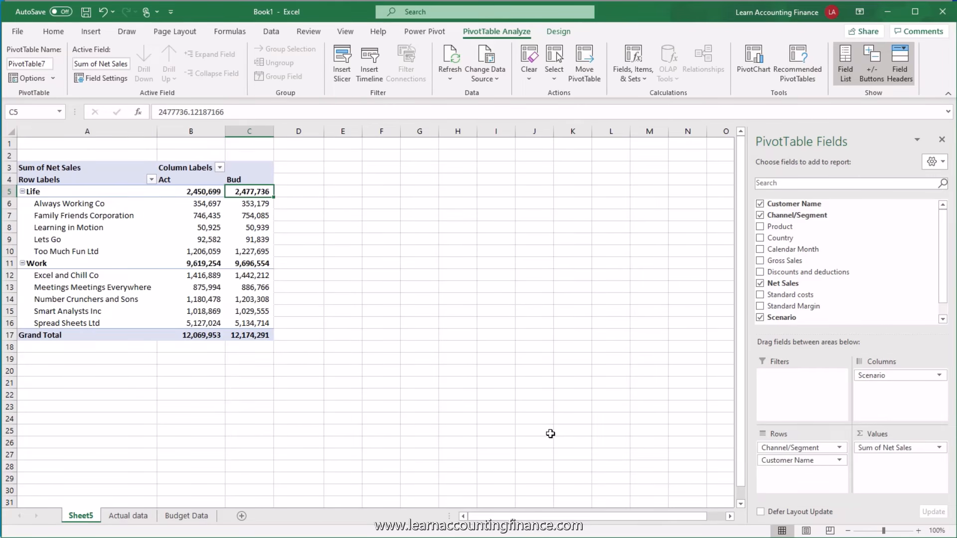
Examine the Gross Sales and Discounts and deductions columns in the budget rows of the Actual data sheet, and return to the PivotTable.
{"action": "left_click", "coordinate": [127, 523]}
{"action": "scroll", "coordinate": [435, 193], "scroll_direction": "up", "scroll_amount": 2}
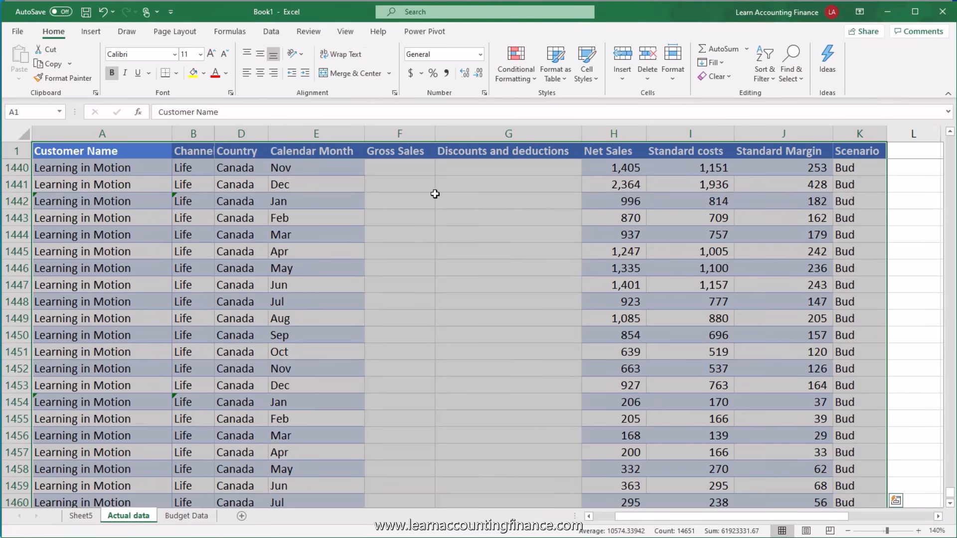
{"action": "left_click", "coordinate": [396, 163]}
{"action": "left_click", "coordinate": [510, 171]}
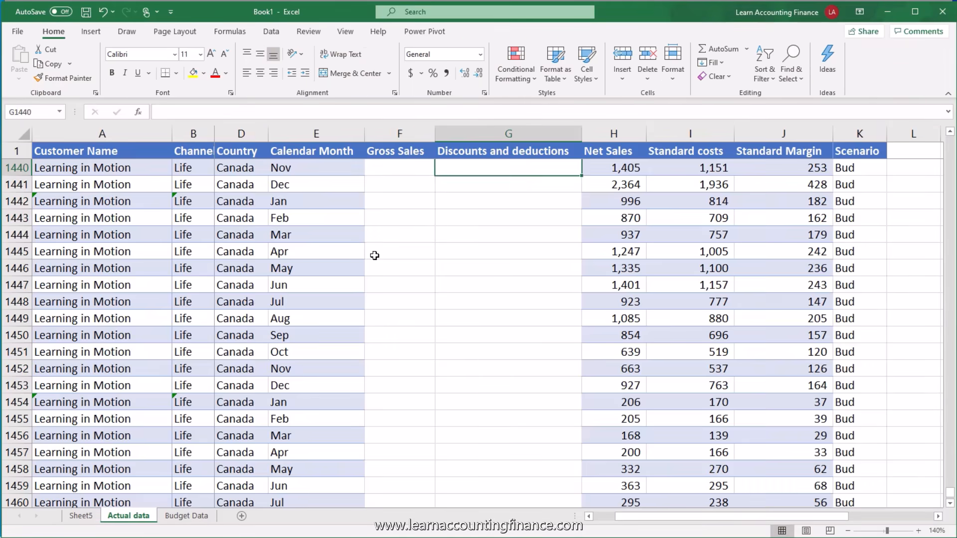
{"action": "left_click", "coordinate": [86, 520]}
{"action": "left_click", "coordinate": [200, 227]}
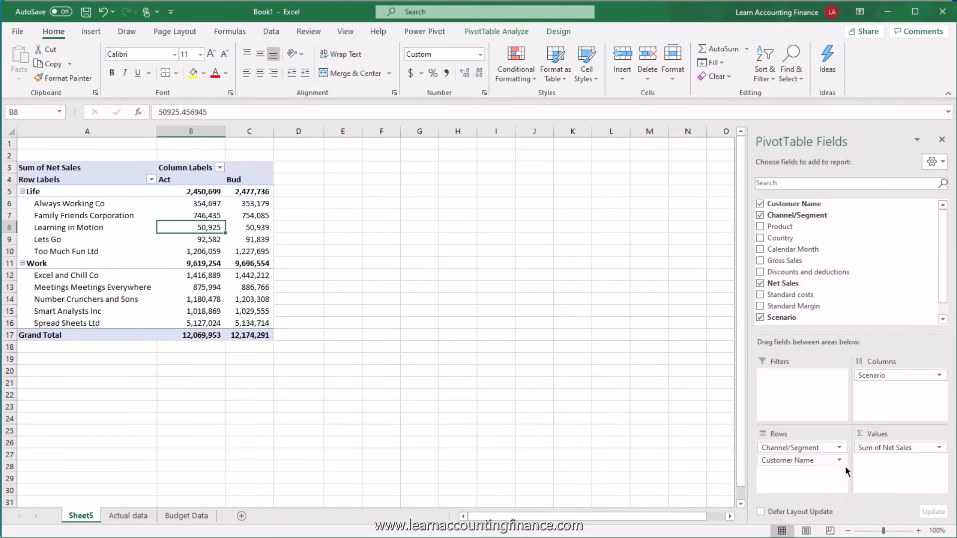
Swap Net Sales for Gross Sales as the PivotTable's summed values and widen the Bud column.
{"action": "left_click_drag", "start_coordinate": [895, 451], "coordinate": [848, 299]}
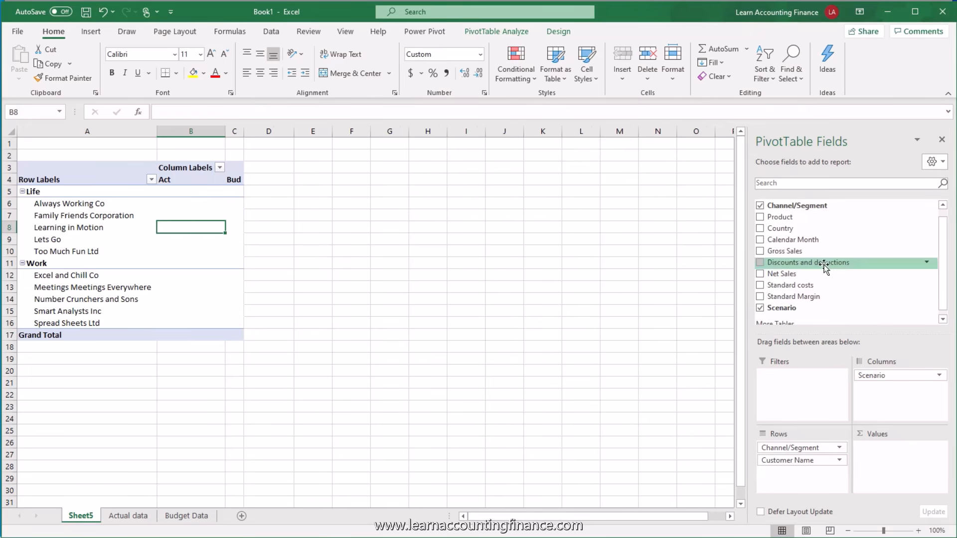
{"action": "left_click_drag", "start_coordinate": [792, 252], "coordinate": [913, 461]}
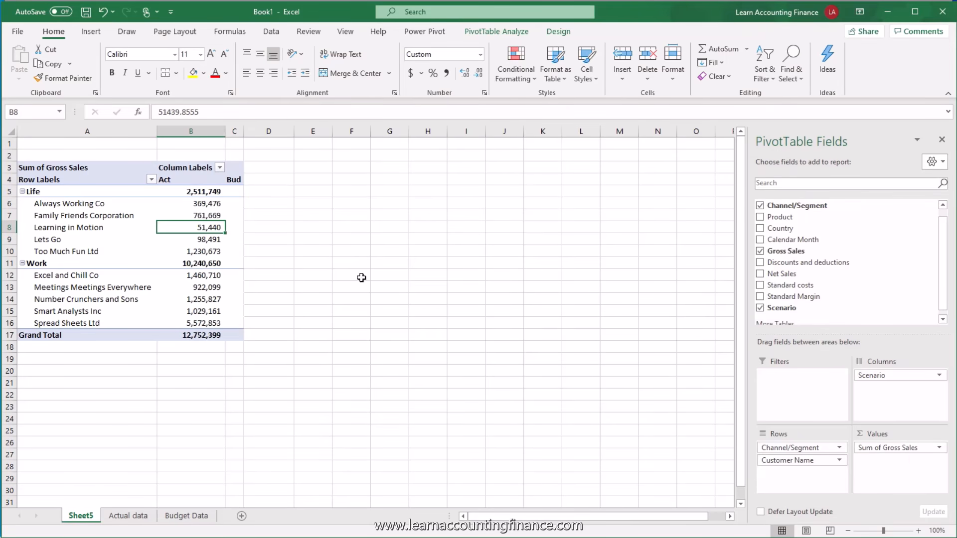
{"action": "left_click_drag", "start_coordinate": [239, 189], "coordinate": [240, 331]}
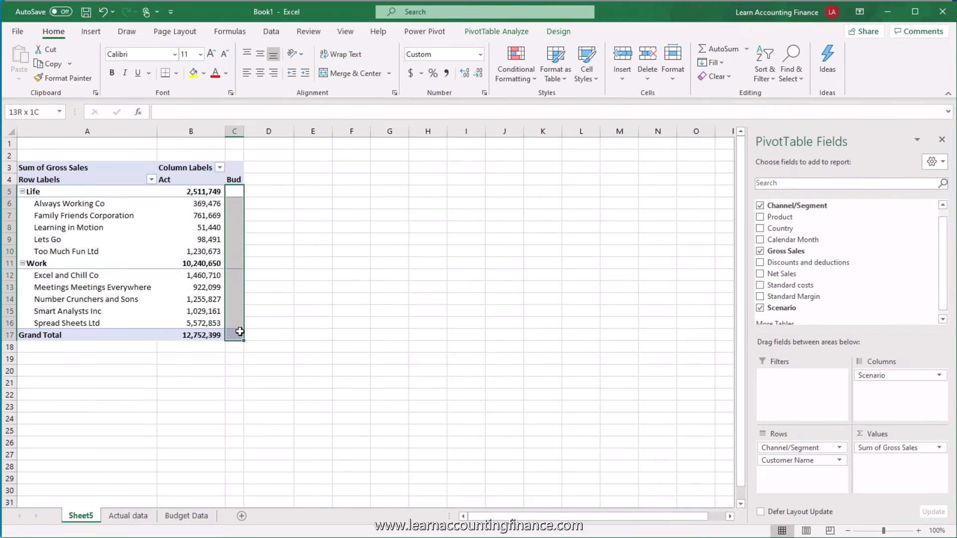
{"action": "left_click_drag", "start_coordinate": [243, 131], "coordinate": [288, 134]}
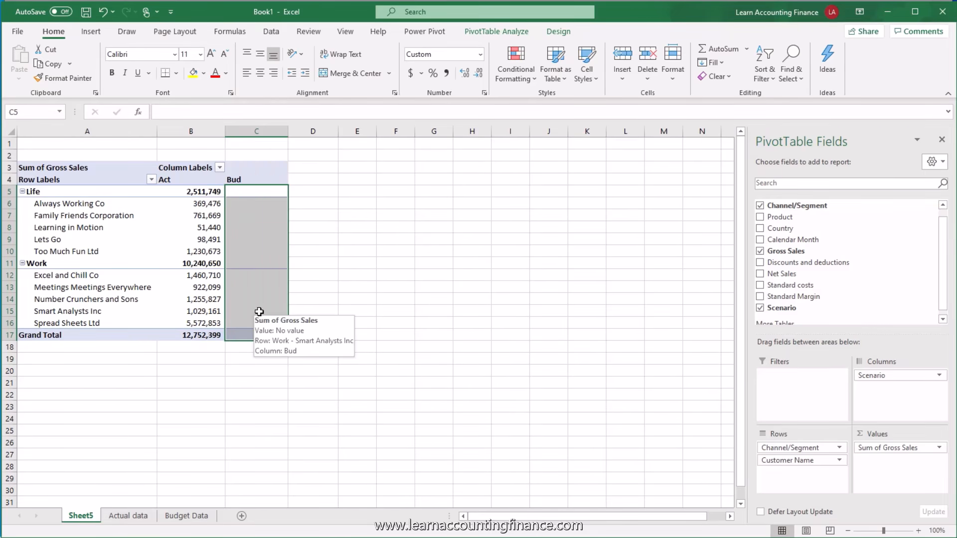
Restore Net Sales as the PivotTable's summed values and add Standard Margin to the values.
{"action": "mouse_move", "coordinate": [893, 448]}
{"action": "left_mouse_down"}
{"action": "mouse_move", "coordinate": [875, 274]}
{"action": "mouse_move", "coordinate": [793, 280]}
{"action": "mouse_move", "coordinate": [882, 451]}
{"action": "left_mouse_up"}
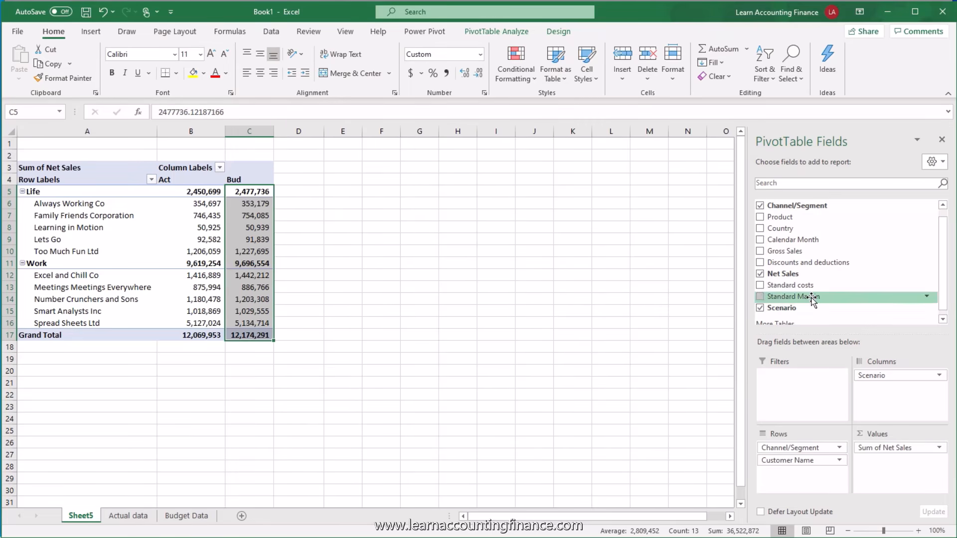
{"action": "left_click_drag", "start_coordinate": [793, 296], "coordinate": [889, 468]}
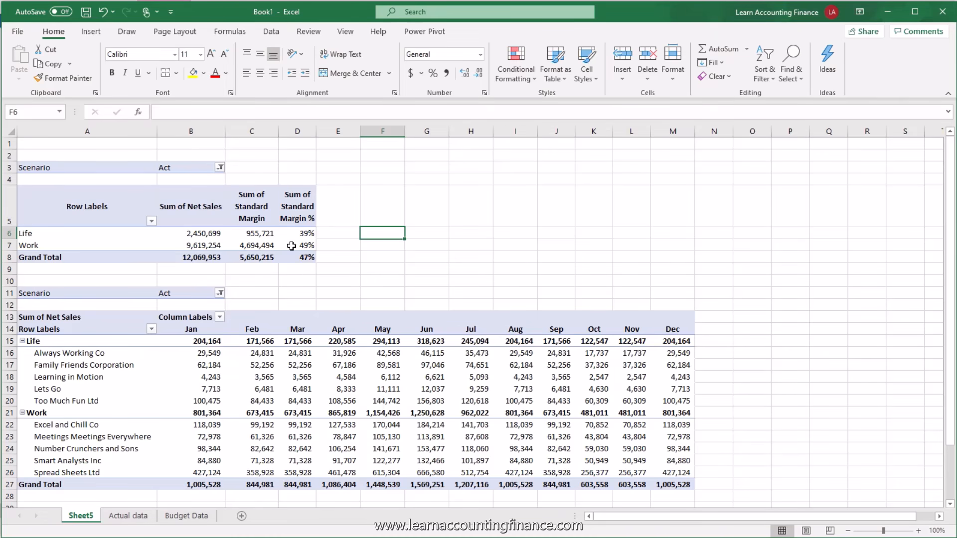
Insert a Scenario slicer for the upper channel PivotTable, place it beside that table and shorten it to about 2.65 cm.
{"action": "left_click", "coordinate": [213, 246]}
{"action": "left_click", "coordinate": [322, 362]}
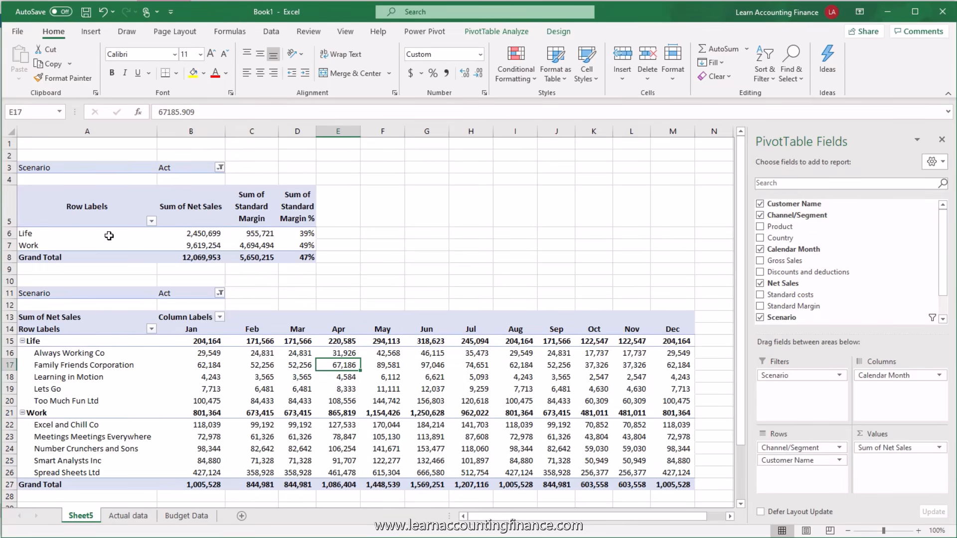
{"action": "left_click", "coordinate": [88, 235]}
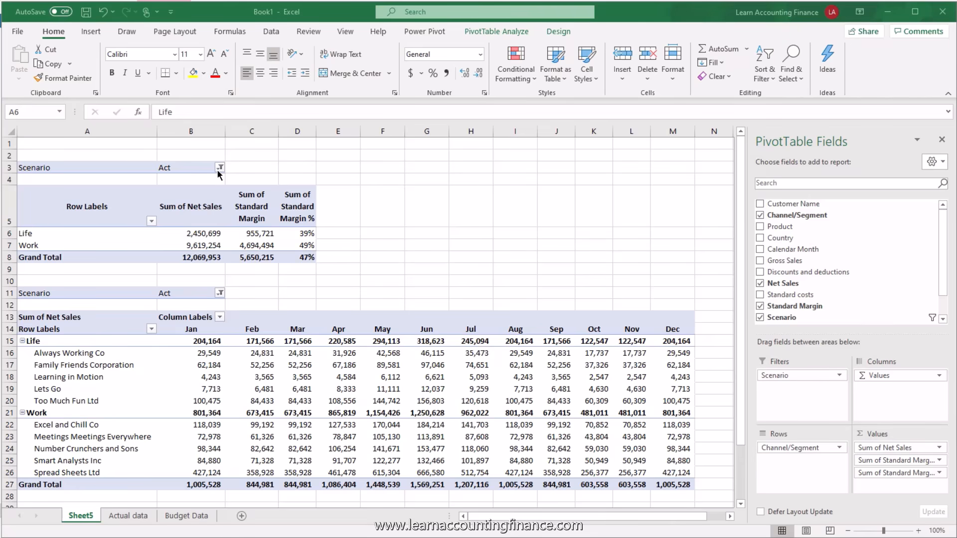
{"action": "left_click", "coordinate": [241, 233]}
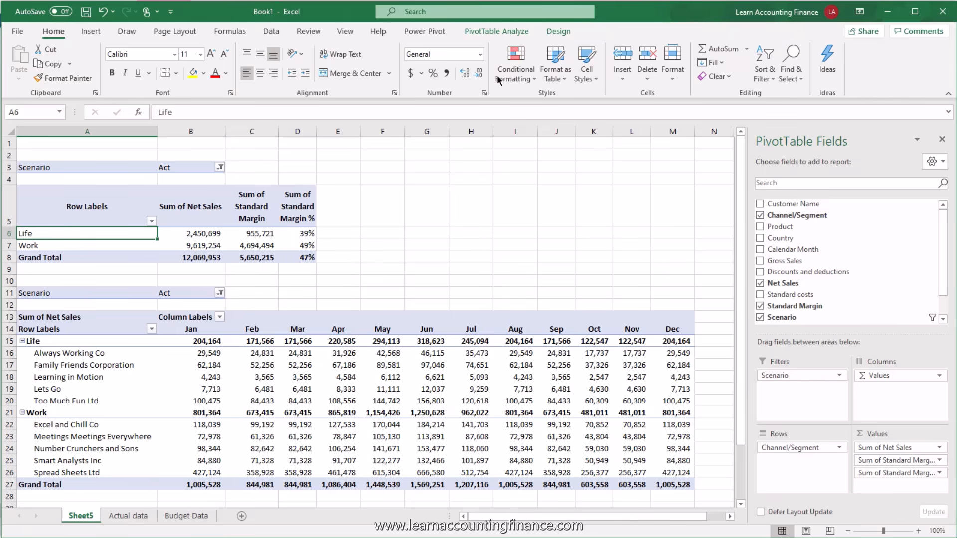
{"action": "left_click", "coordinate": [509, 31]}
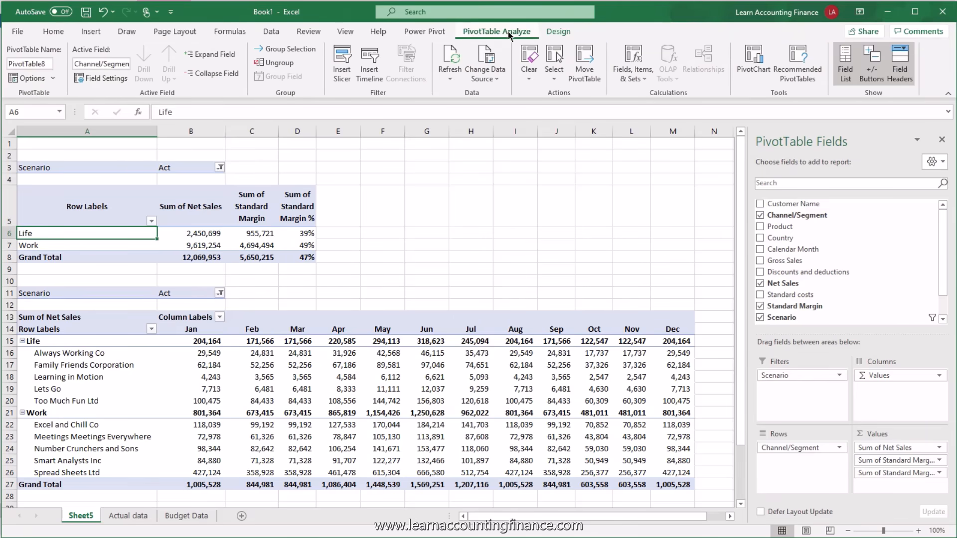
{"action": "left_click", "coordinate": [343, 77]}
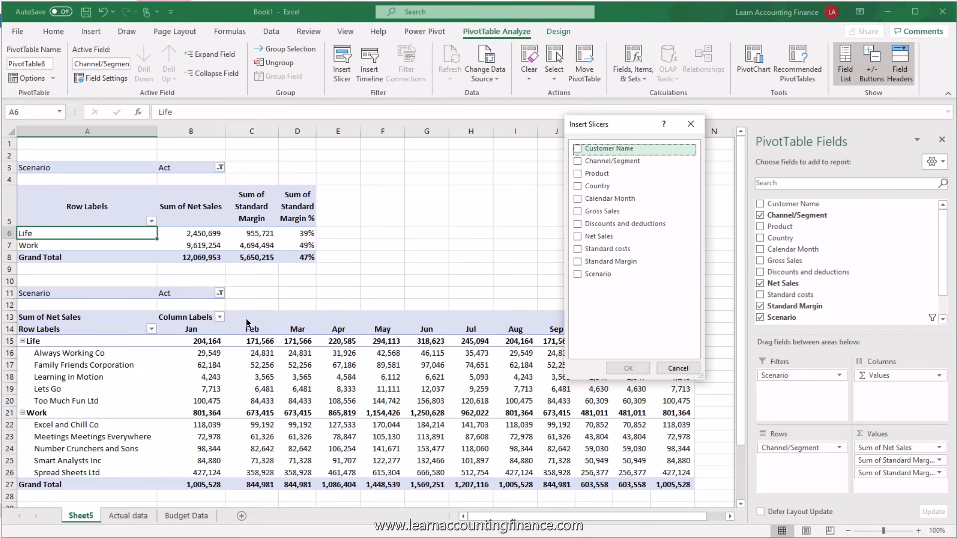
{"action": "left_click", "coordinate": [591, 274]}
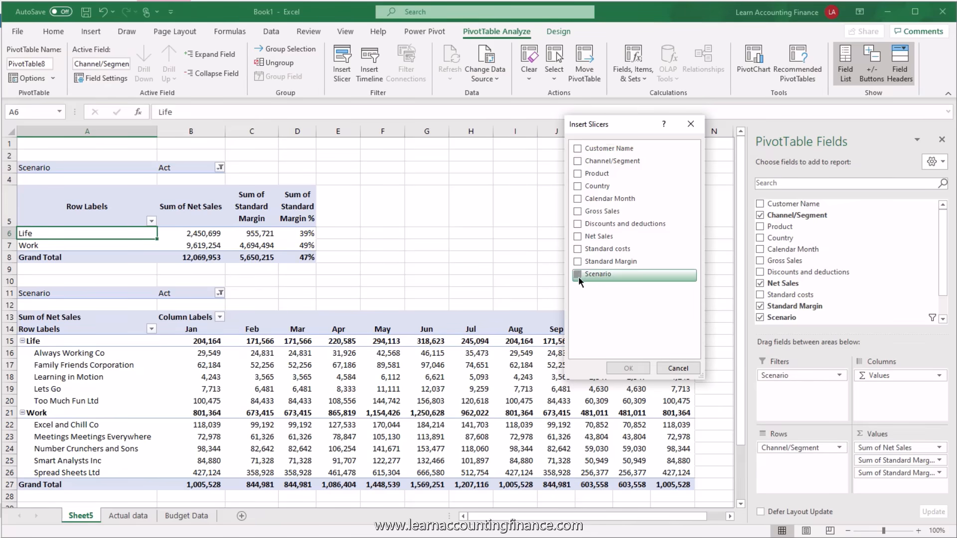
{"action": "left_click", "coordinate": [628, 369]}
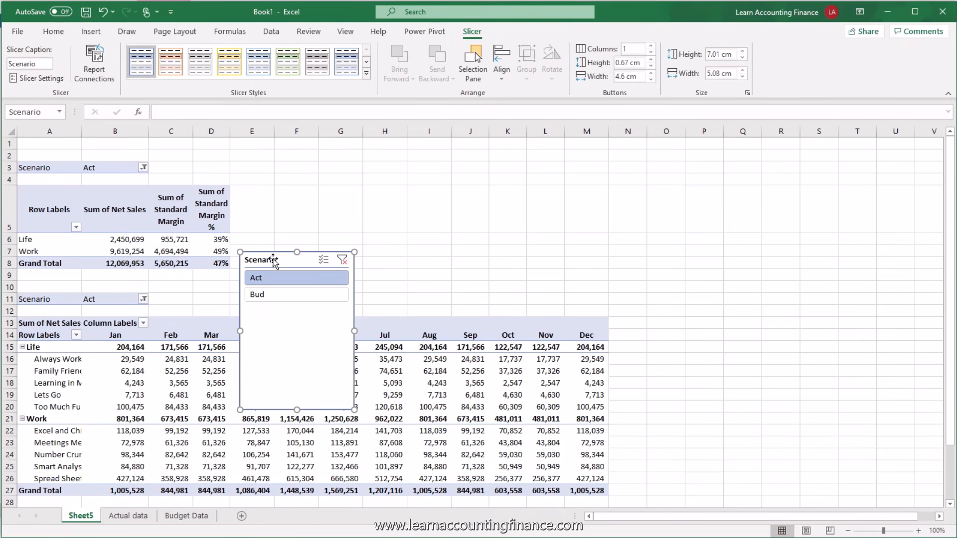
{"action": "left_click_drag", "start_coordinate": [269, 267], "coordinate": [316, 158]}
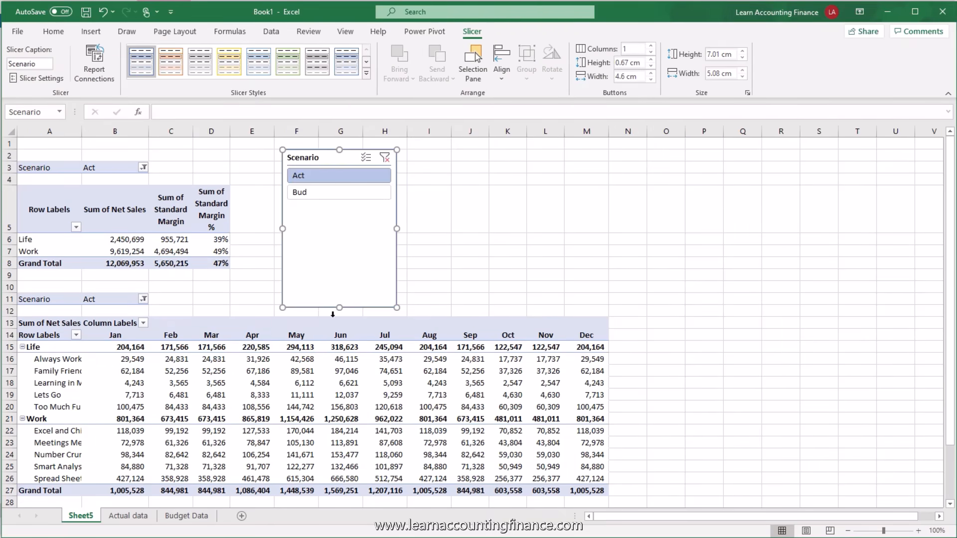
{"action": "left_click_drag", "start_coordinate": [339, 307], "coordinate": [343, 209]}
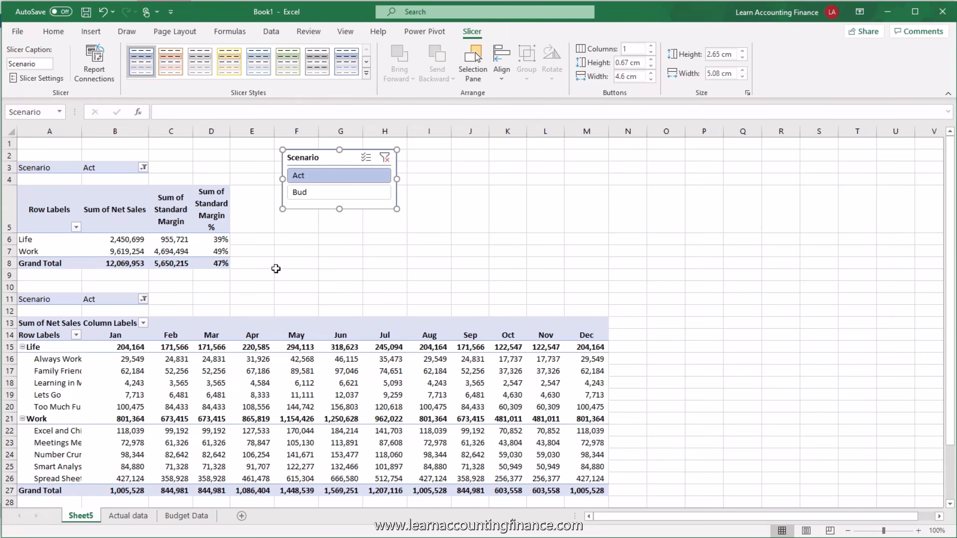
Switch the Scenario slicer to Bud and back to Act to check which PivotTable it filters.
{"action": "left_click", "coordinate": [316, 193]}
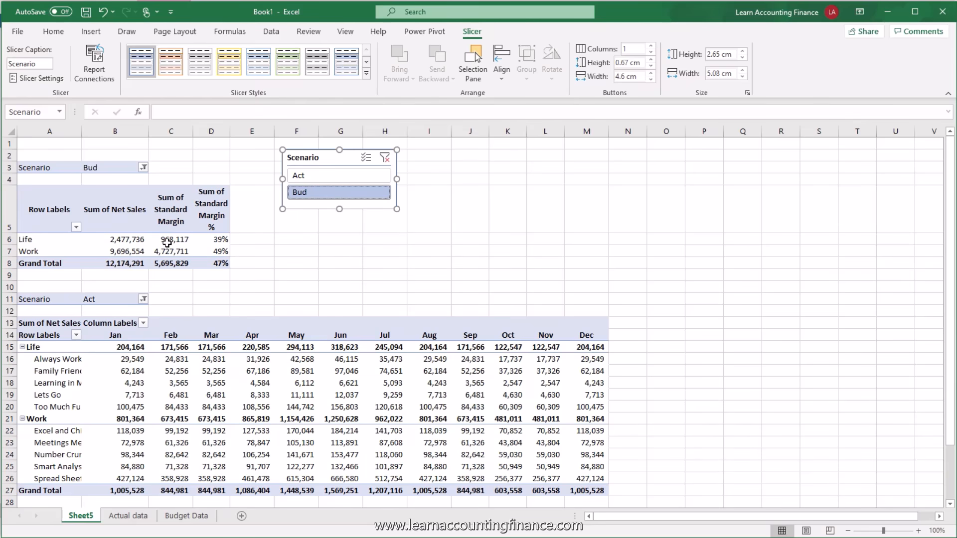
{"action": "mouse_move", "coordinate": [167, 243]}
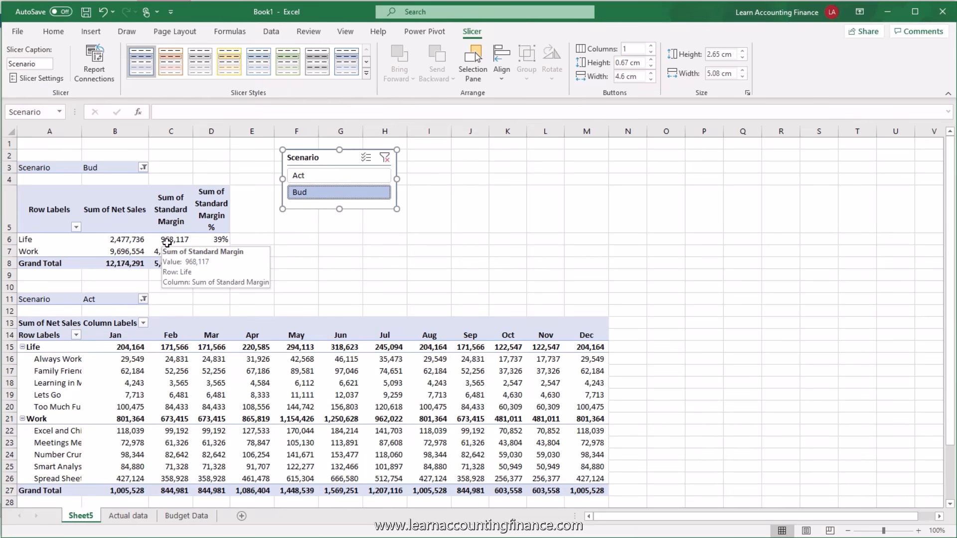
{"action": "left_click", "coordinate": [298, 183]}
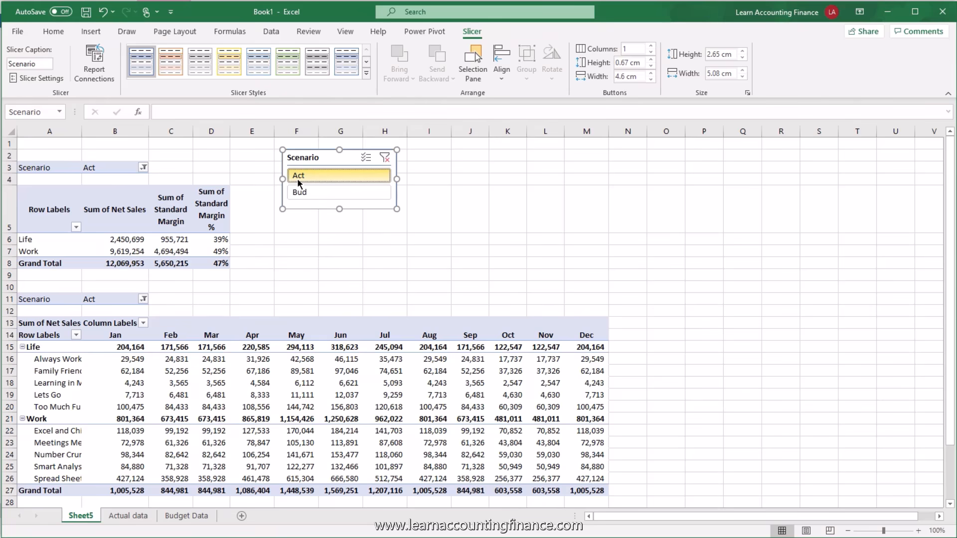
{"action": "mouse_move", "coordinate": [312, 408]}
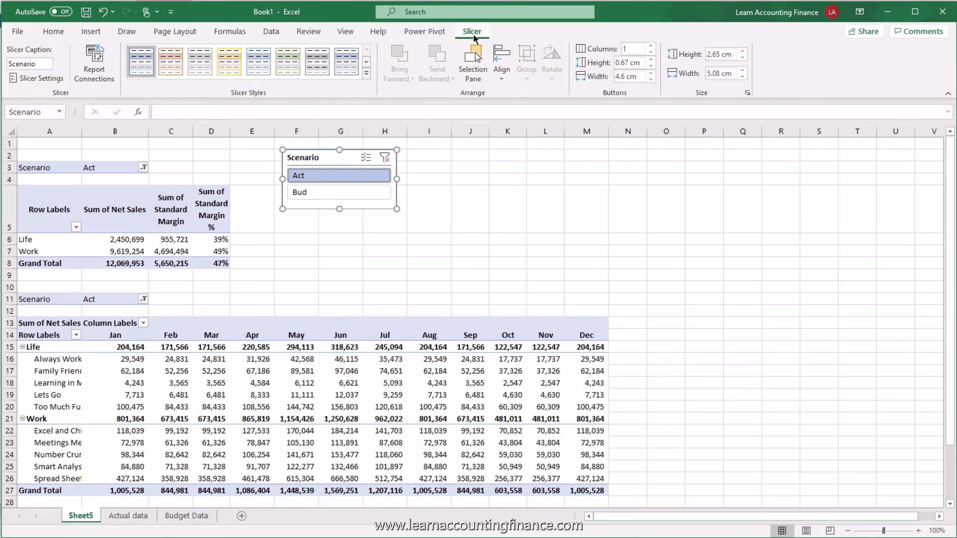
Connect the Scenario slicer to PivotTable7 as well, so it filters the lower monthly net sales table.
{"action": "left_click", "coordinate": [104, 75]}
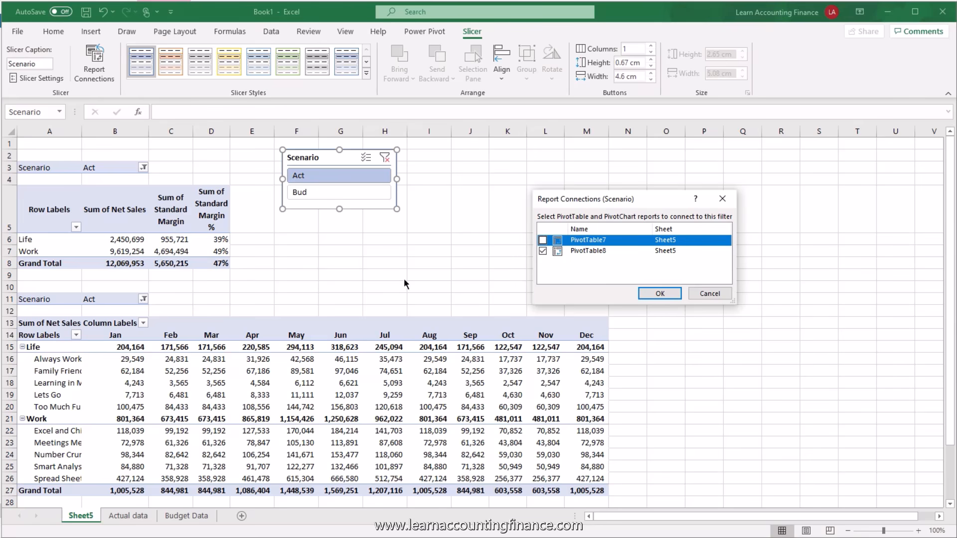
{"action": "left_click", "coordinate": [544, 241]}
{"action": "left_click", "coordinate": [656, 294]}
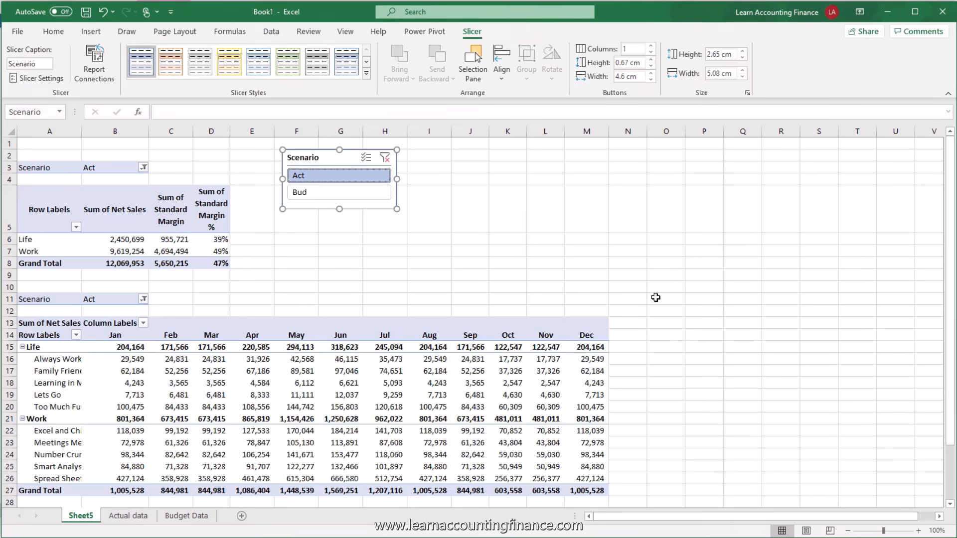
Filter both connected PivotTables to Bud, check the scenario filters in B11 and B3, and return the slicer to Act.
{"action": "left_click", "coordinate": [303, 196]}
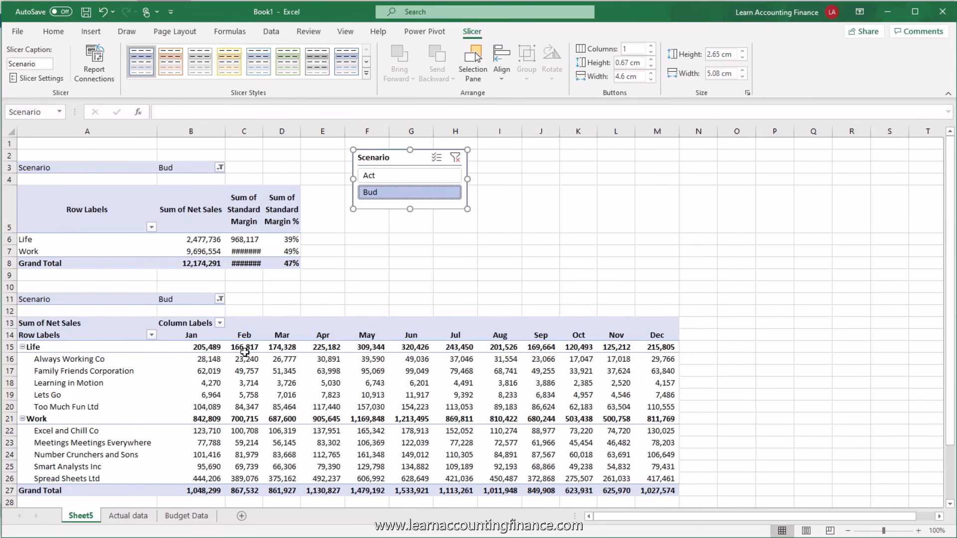
{"action": "left_click", "coordinate": [179, 304]}
{"action": "left_click", "coordinate": [182, 172]}
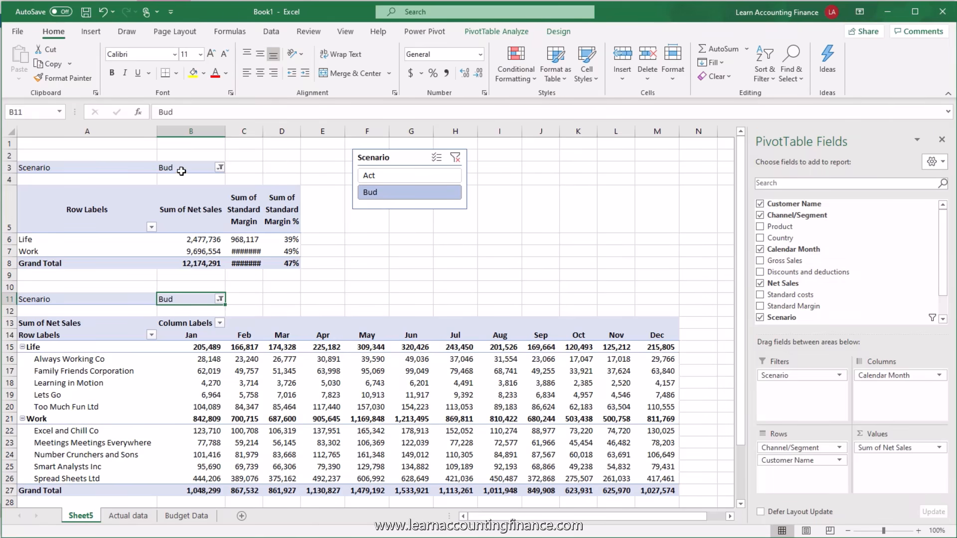
{"action": "left_click", "coordinate": [370, 181]}
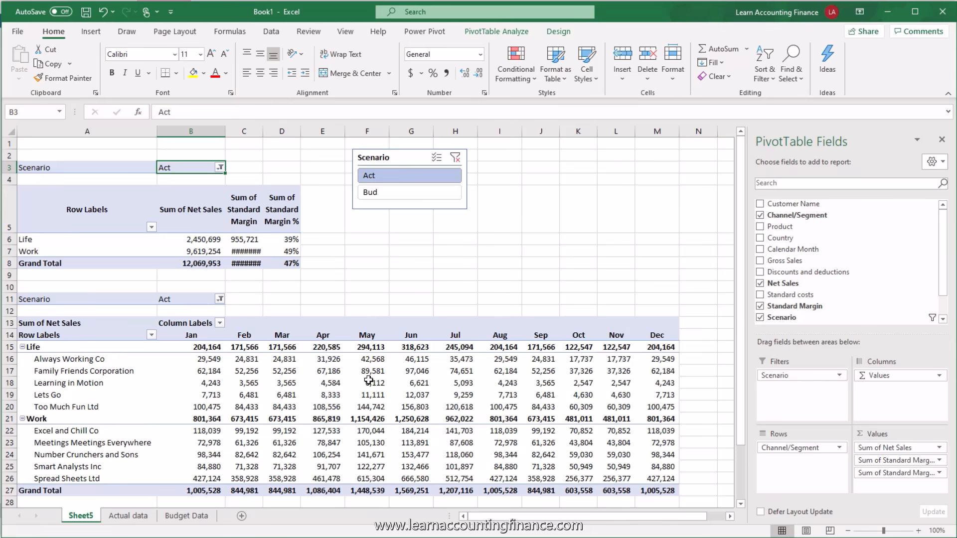
{"action": "mouse_move", "coordinate": [335, 377]}
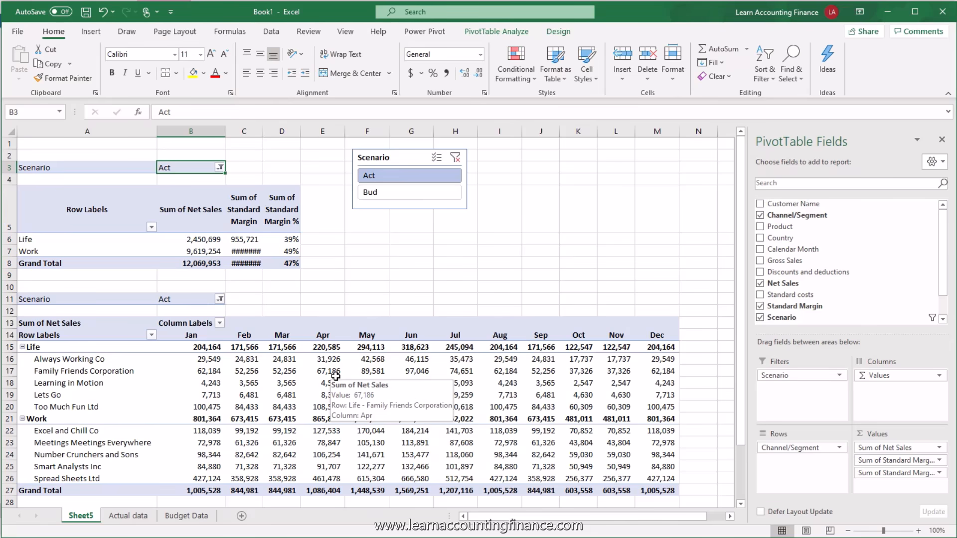